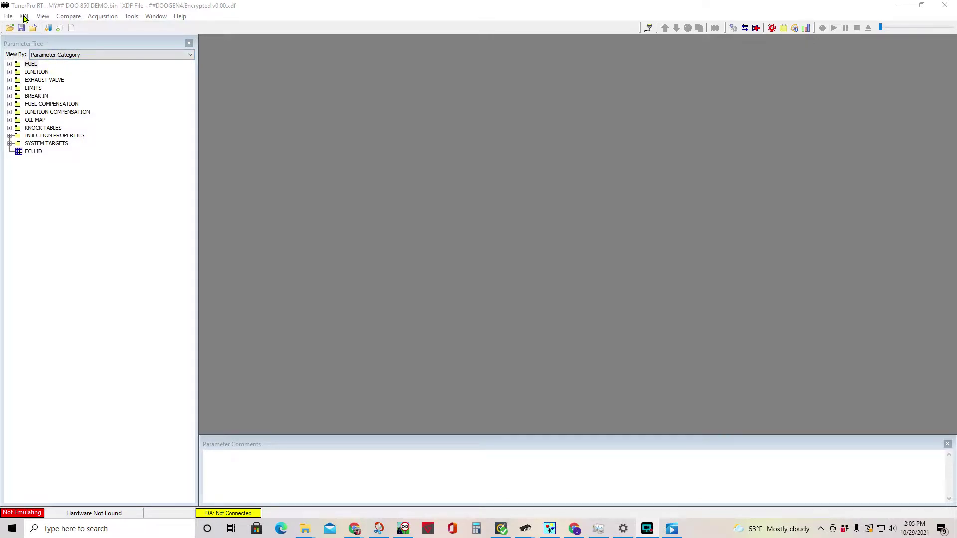
- Load the definition file ##DOOGEN4.Encrypted v0.00.xdf from the TL DEMO VIDEO folder
{"action": "left_click", "coordinate": [24, 17]}
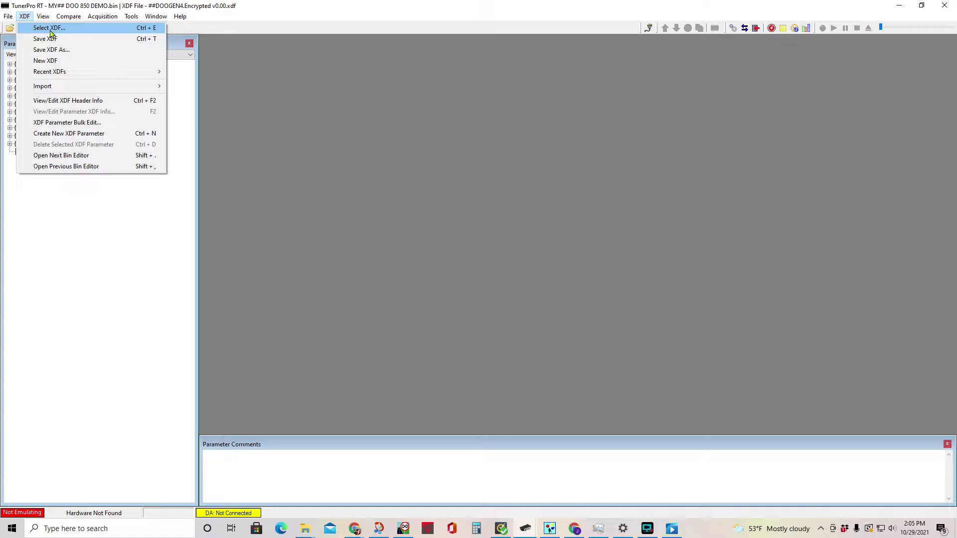
{"action": "left_click", "coordinate": [51, 29]}
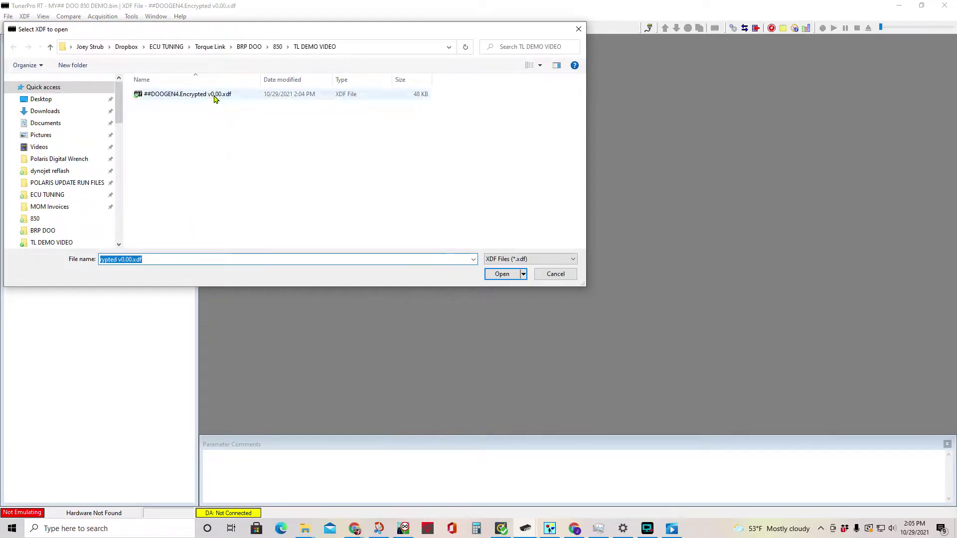
{"action": "left_click", "coordinate": [186, 94]}
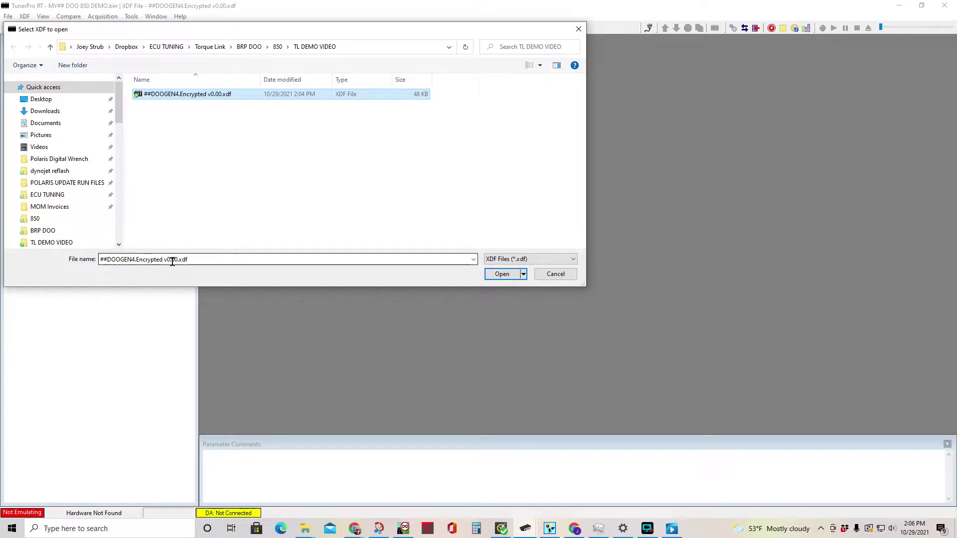
{"action": "left_click", "coordinate": [503, 274]}
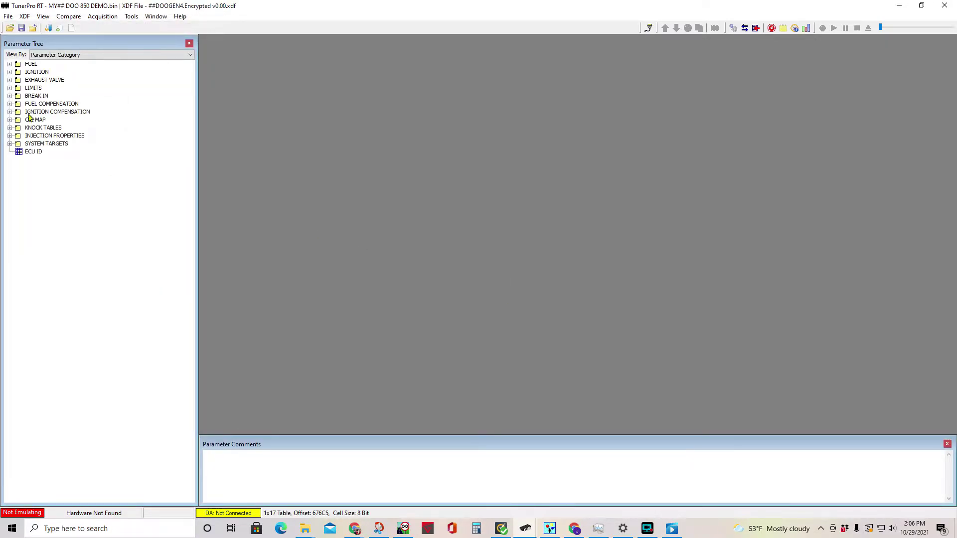
- Open the tune file MY## DOO 850 DEMO.bin from the TL DEMO VIDEO folder
{"action": "left_click", "coordinate": [10, 28]}
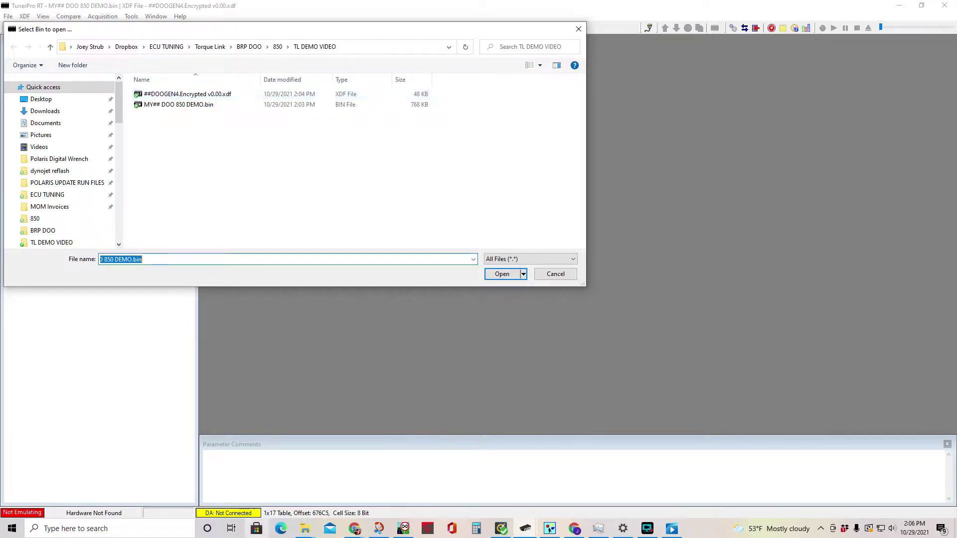
{"action": "left_click", "coordinate": [204, 109]}
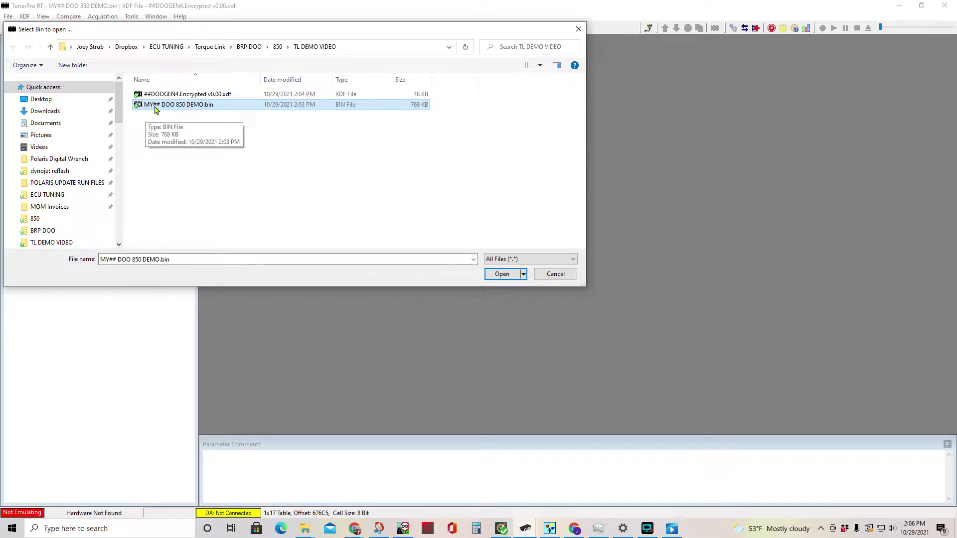
{"action": "left_click", "coordinate": [501, 274]}
- View the parameter tree by Parameter Type and Parameter Ordered List, and return it to Parameter Category
{"action": "left_click", "coordinate": [75, 54]}
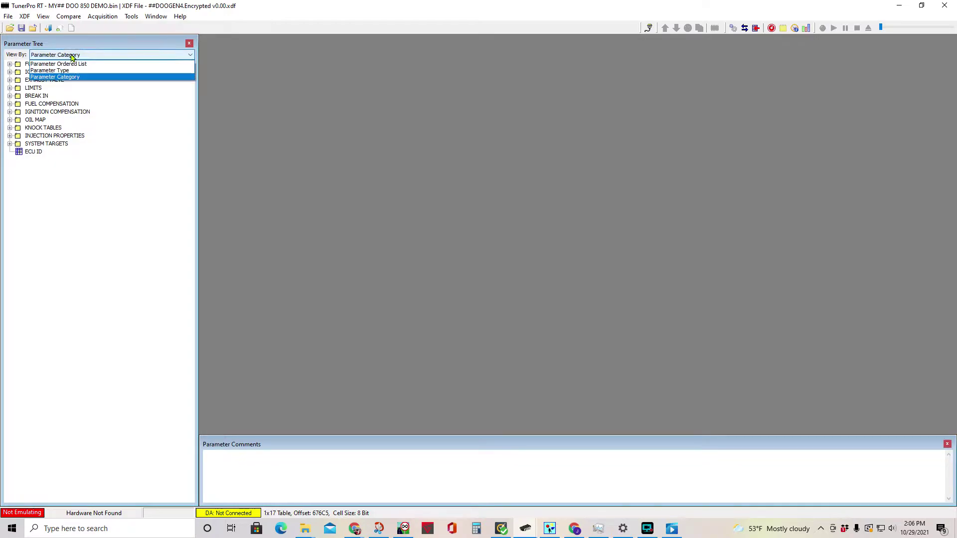
{"action": "left_click", "coordinate": [85, 72]}
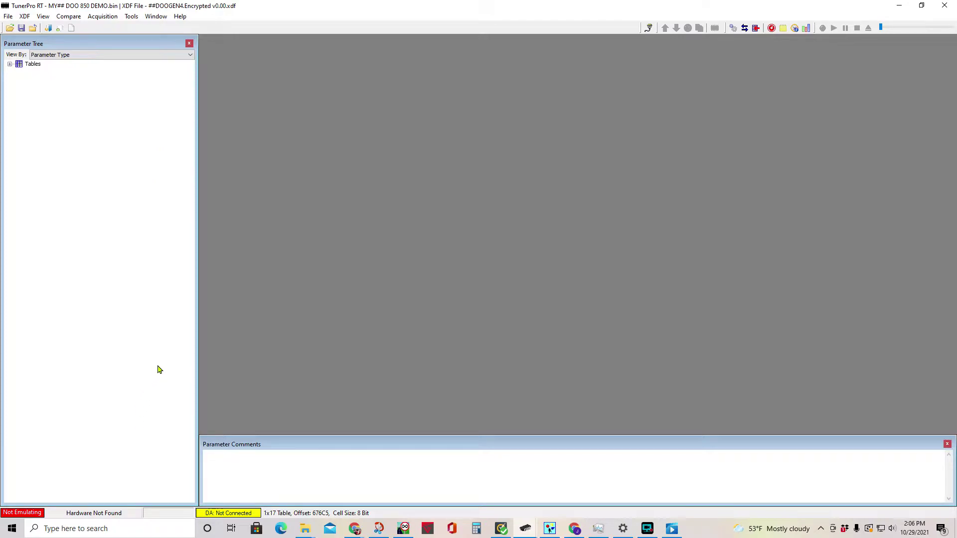
{"action": "left_click", "coordinate": [61, 57]}
{"action": "left_click", "coordinate": [57, 66]}
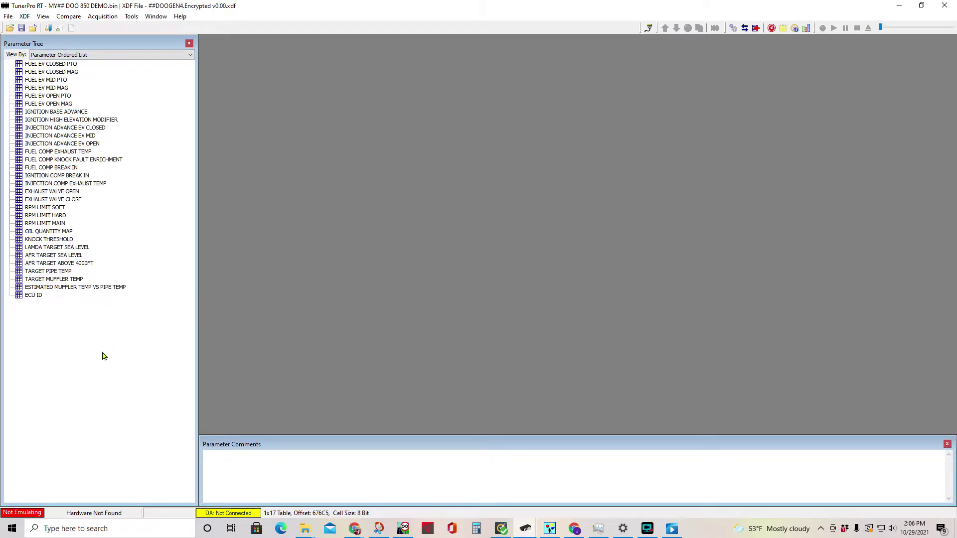
{"action": "left_click", "coordinate": [77, 58]}
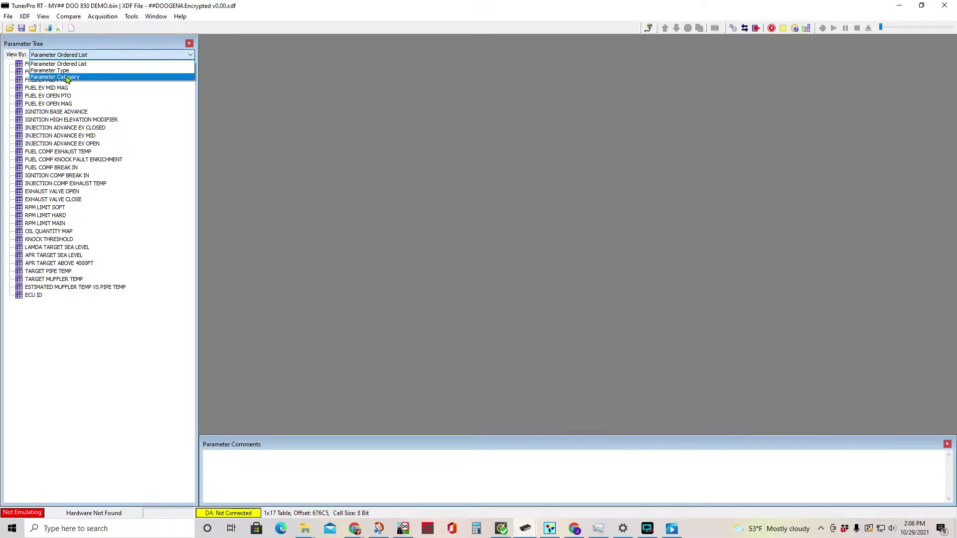
{"action": "left_click", "coordinate": [67, 78]}
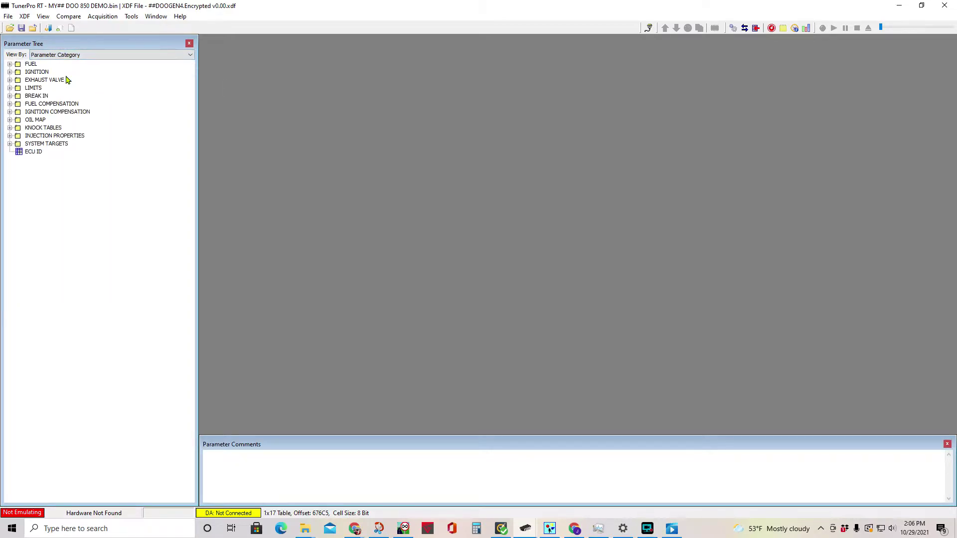
- Expand the FUEL category, view the FUEL EV CLOSED PTO table, and close it
{"action": "left_click", "coordinate": [10, 64]}
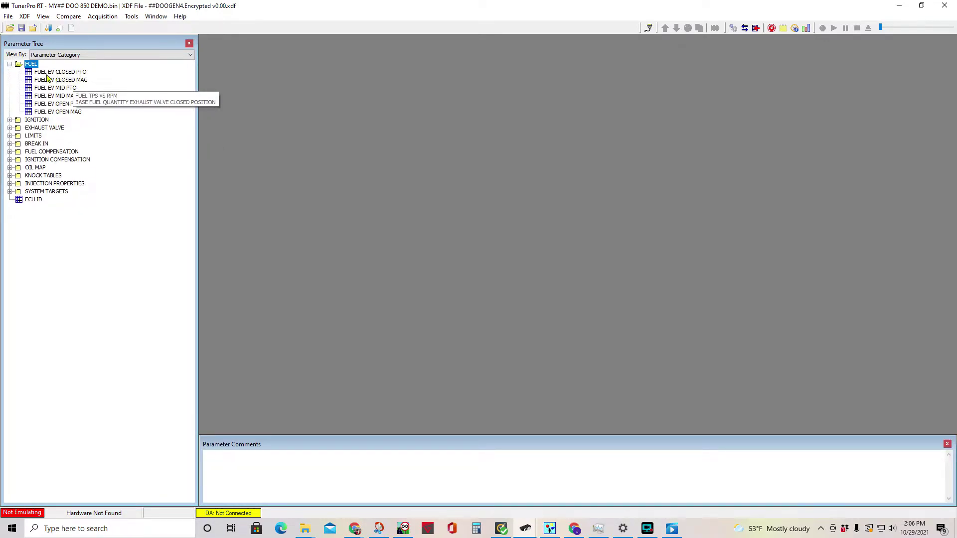
{"action": "double_click", "coordinate": [76, 73]}
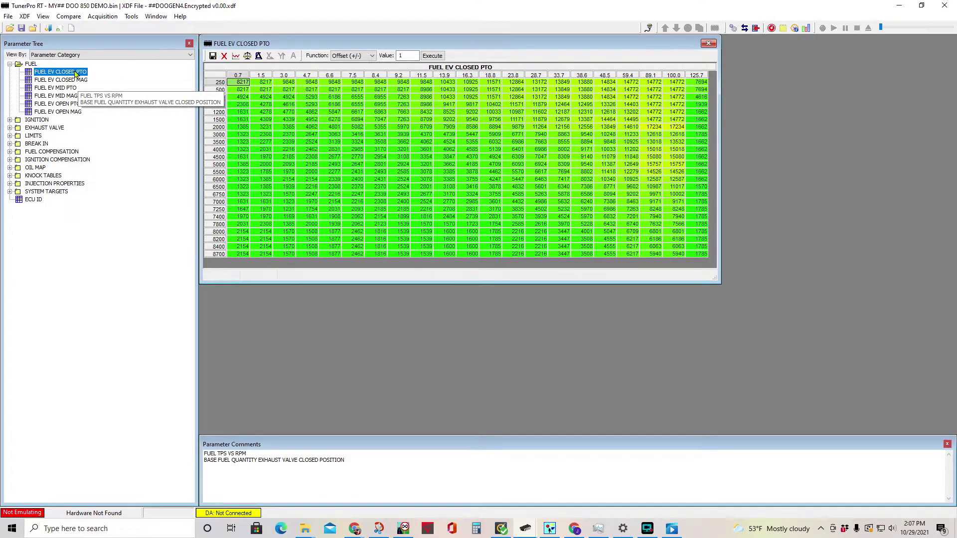
{"action": "left_click", "coordinate": [708, 44]}
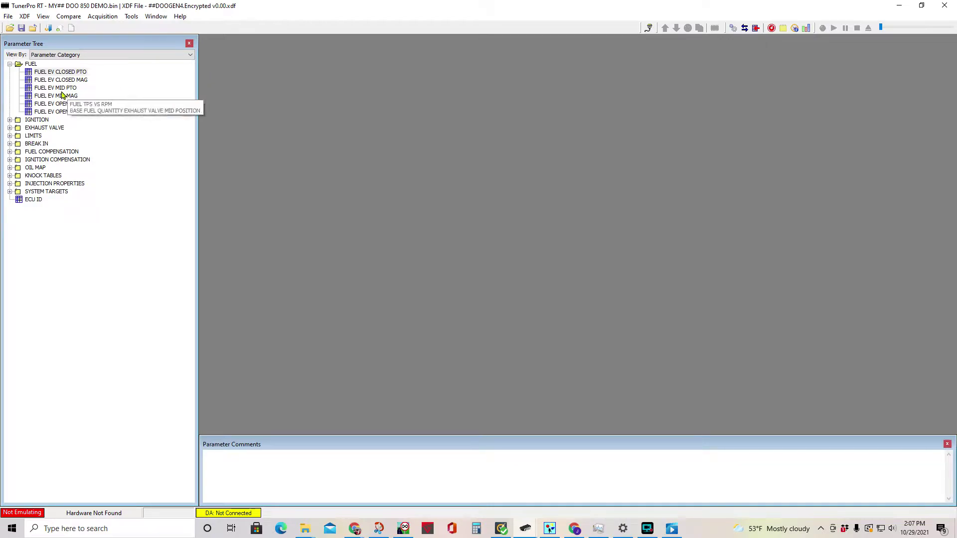
- Expand the IGNITION and EXHAUST VALVE categories and examine cells in the EXHAUST VALVE OPEN table
{"action": "left_click", "coordinate": [9, 121]}
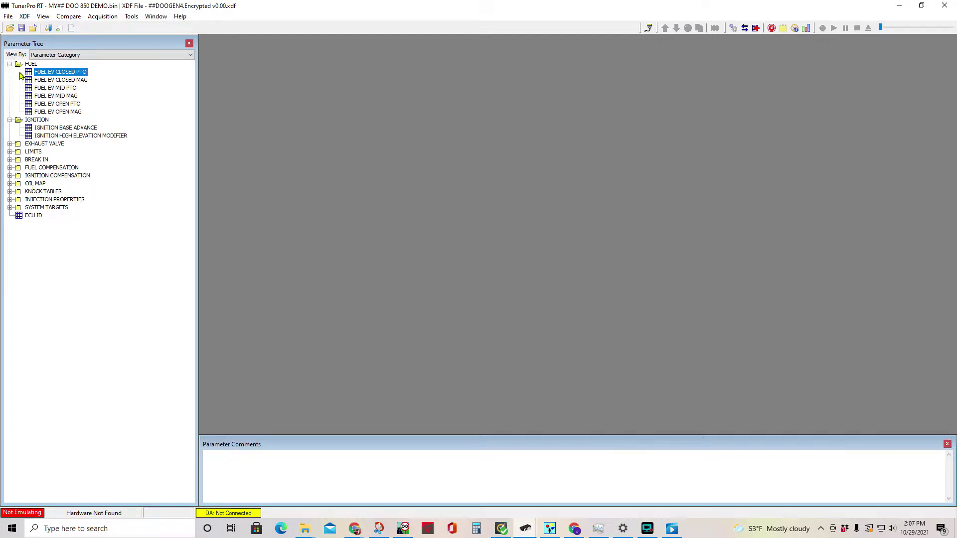
{"action": "left_click", "coordinate": [10, 144]}
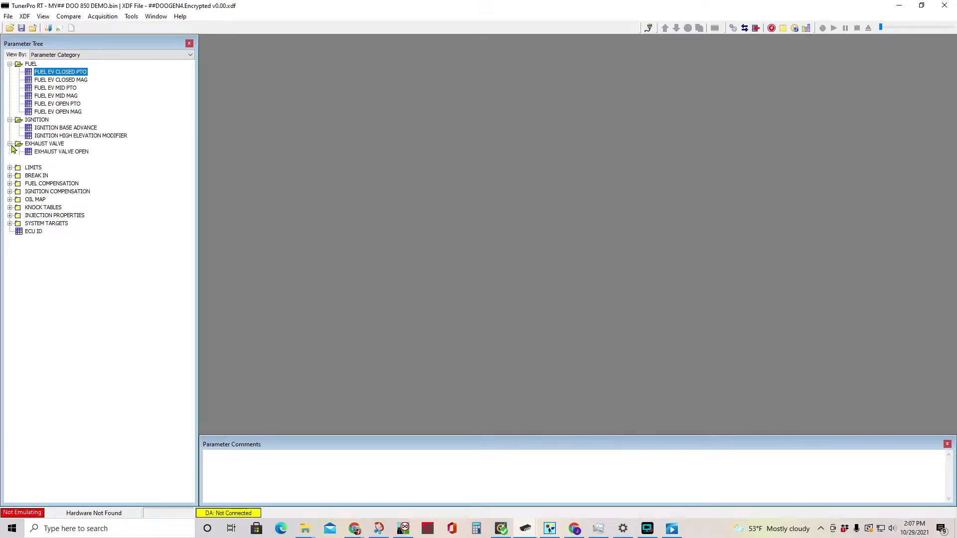
{"action": "double_click", "coordinate": [65, 152]}
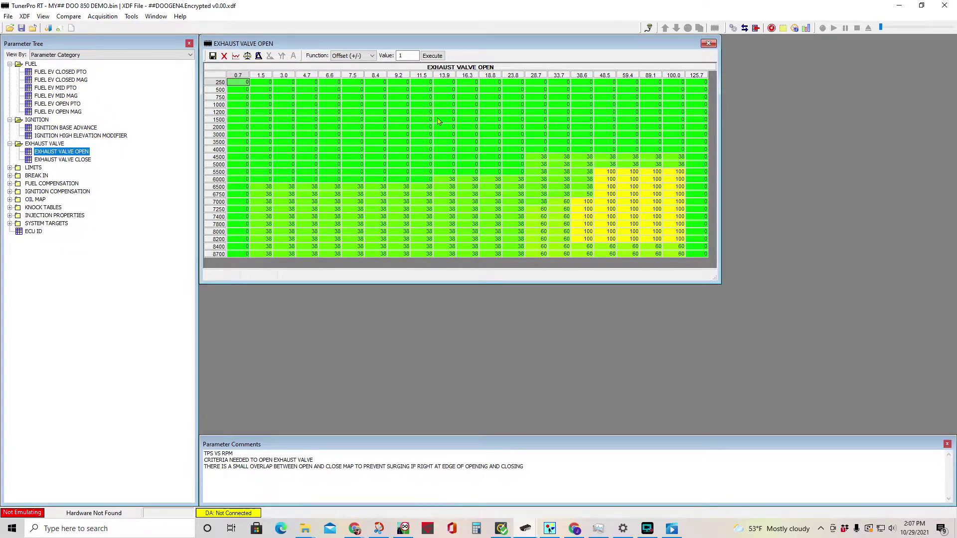
{"action": "left_click", "coordinate": [516, 151]}
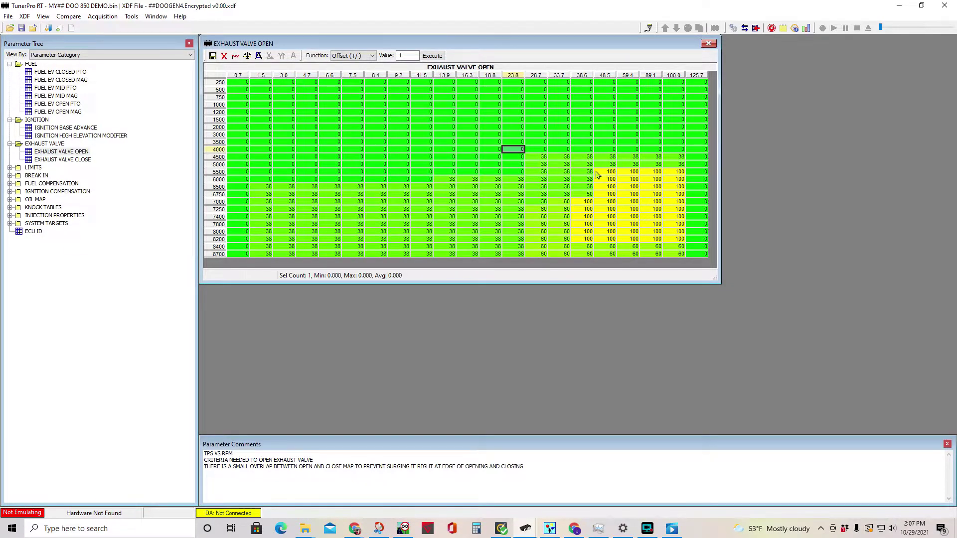
{"action": "left_click", "coordinate": [561, 217]}
{"action": "left_click", "coordinate": [614, 202]}
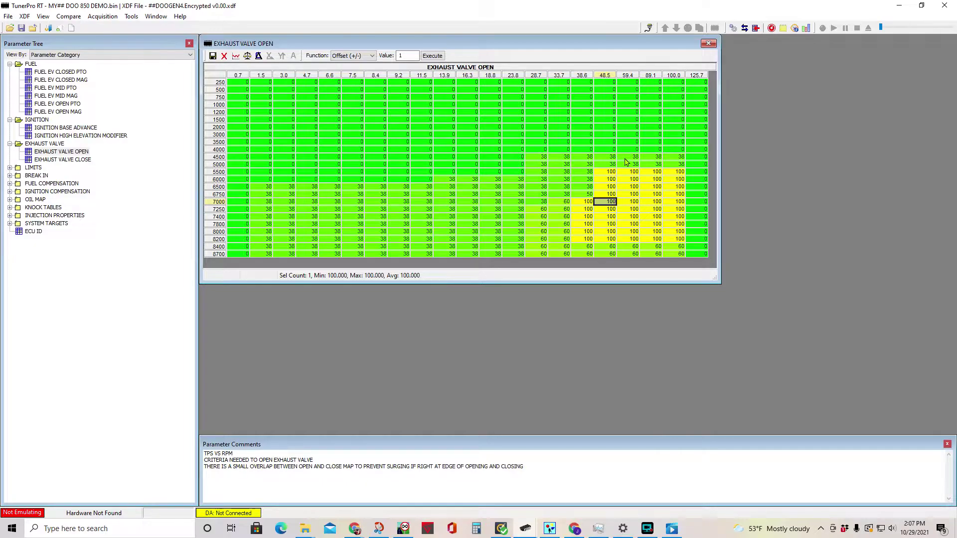
- Open the EXHAUST VALVE CLOSE table and highlight the 5500 and 6000 RPM cells from 48.5 to 100.0 throttle
{"action": "left_click", "coordinate": [63, 161]}
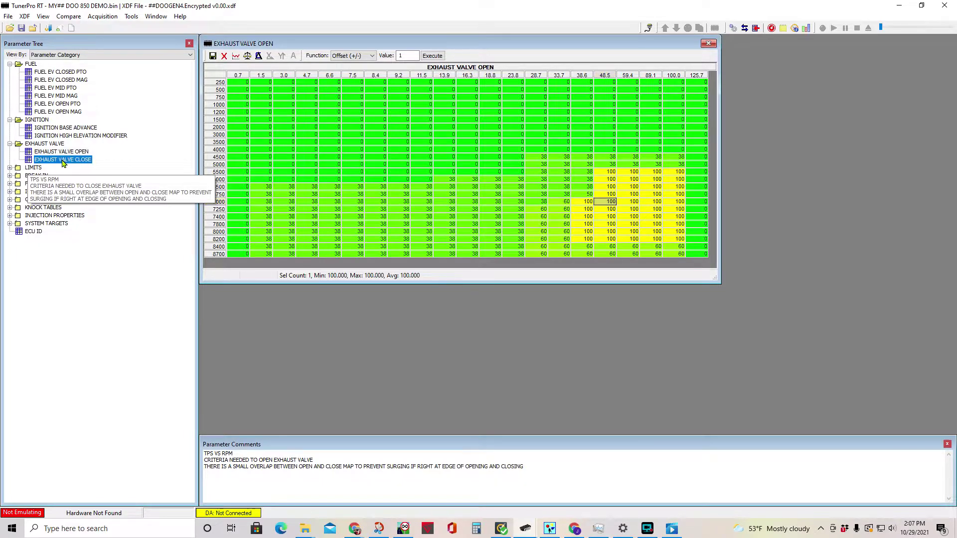
{"action": "double_click", "coordinate": [63, 160]}
{"action": "left_click", "coordinate": [618, 169]}
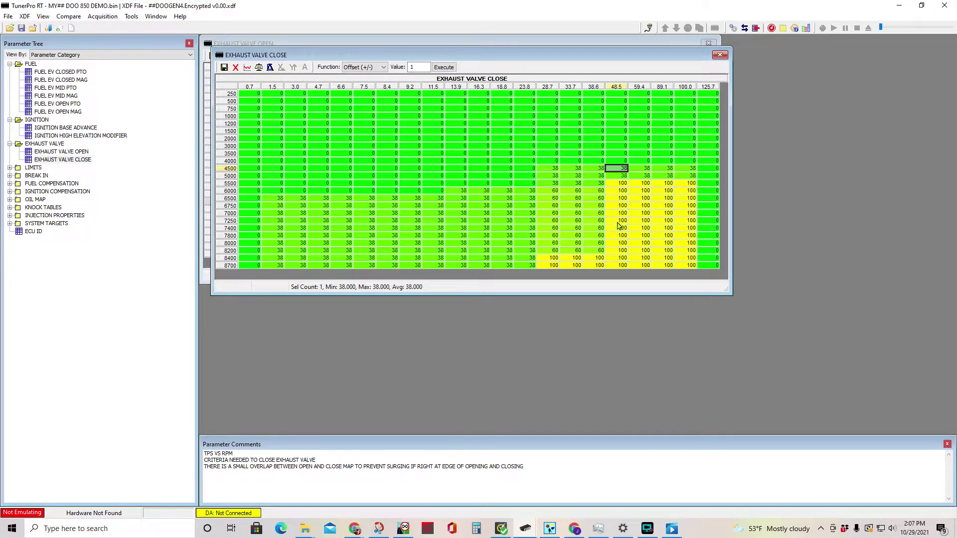
{"action": "left_click_drag", "start_coordinate": [619, 187], "coordinate": [690, 191]}
- Compare the EXHAUST VALVE OPEN and CLOSE tables, highlighting the CLOSE cells from 6000 to 8200 RPM at 28.7 to 38.6 throttle
{"action": "left_click", "coordinate": [670, 43]}
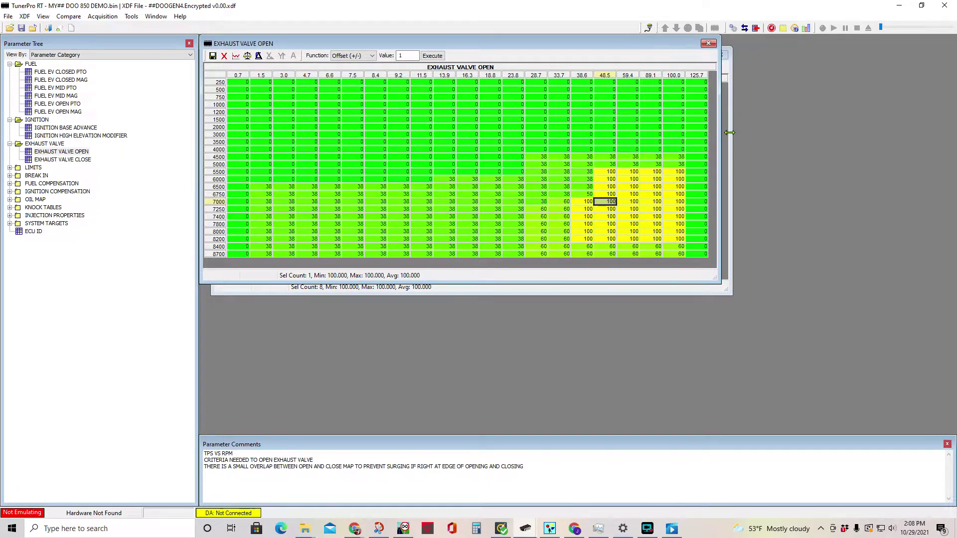
{"action": "left_click", "coordinate": [726, 150]}
{"action": "left_click", "coordinate": [573, 193]}
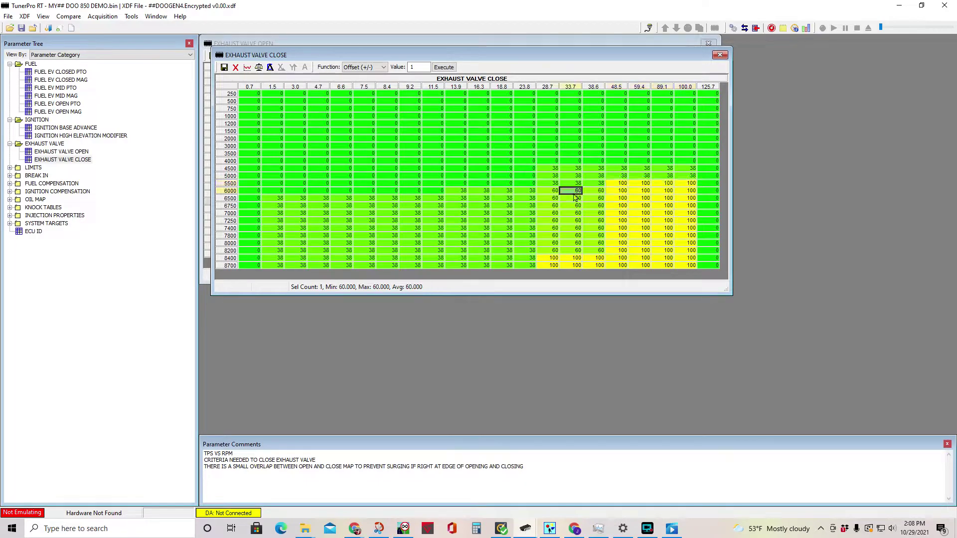
{"action": "left_click_drag", "start_coordinate": [594, 191], "coordinate": [559, 250]}
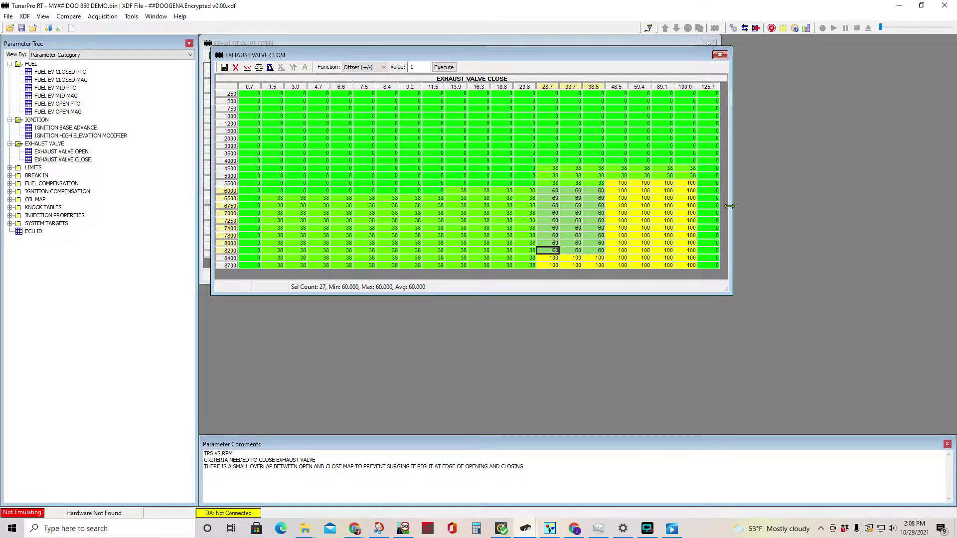
{"action": "left_click", "coordinate": [644, 44]}
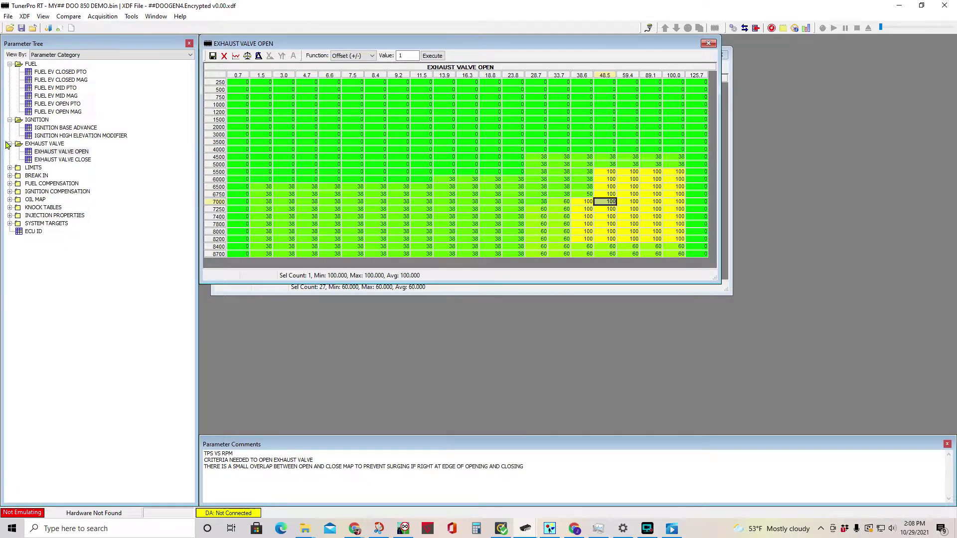
- Expand the LIMITS category, view the soft, hard and main RPM limit tables, and close them
{"action": "left_click", "coordinate": [9, 168]}
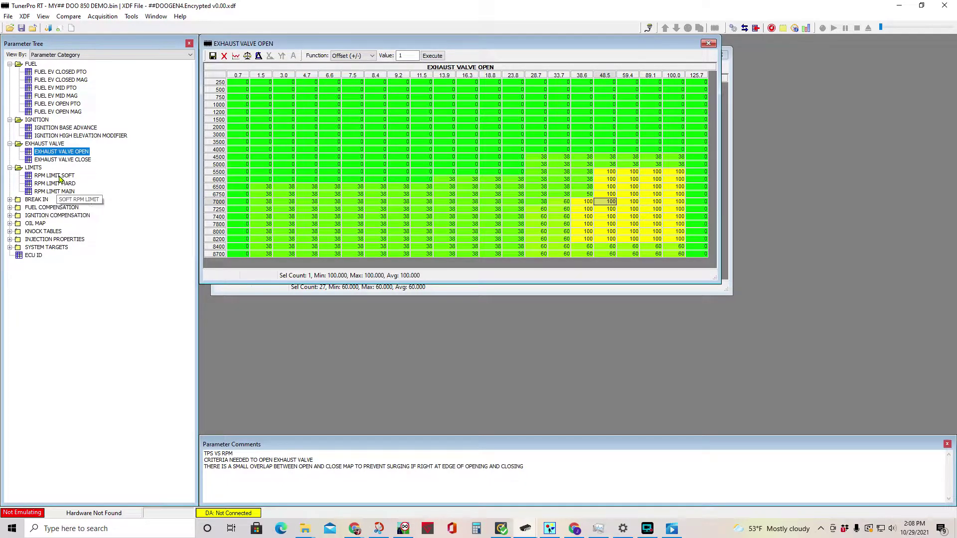
{"action": "double_click", "coordinate": [55, 176]}
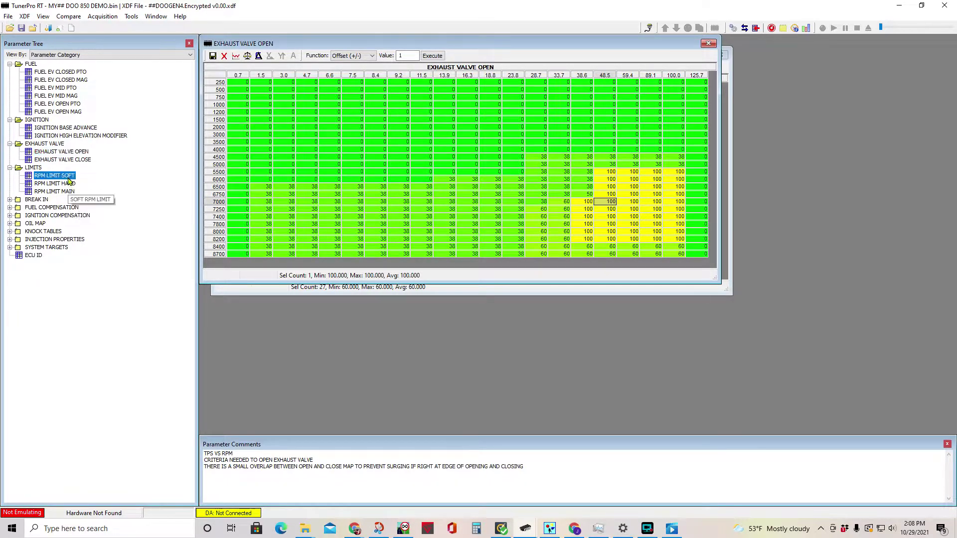
{"action": "left_click", "coordinate": [65, 184]}
{"action": "double_click", "coordinate": [64, 184]}
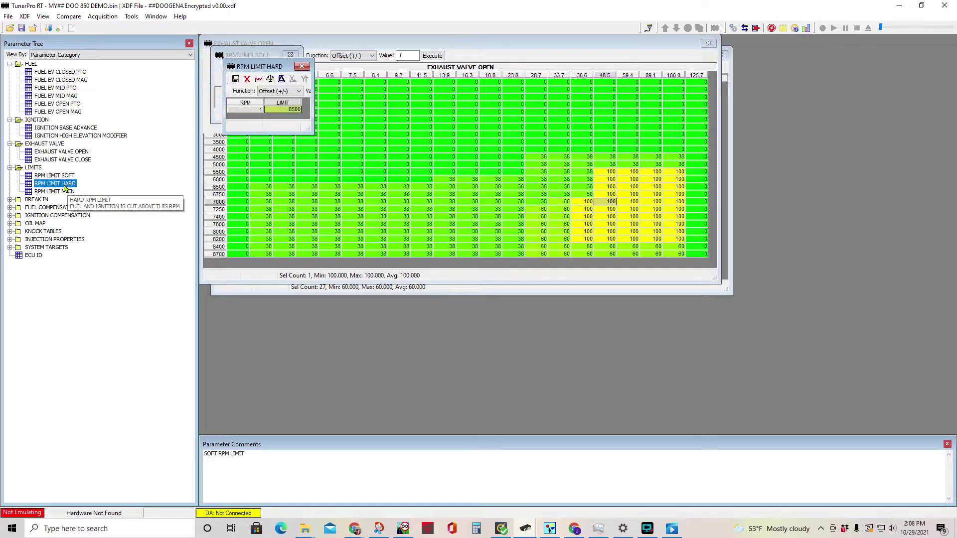
{"action": "left_click", "coordinate": [63, 192]}
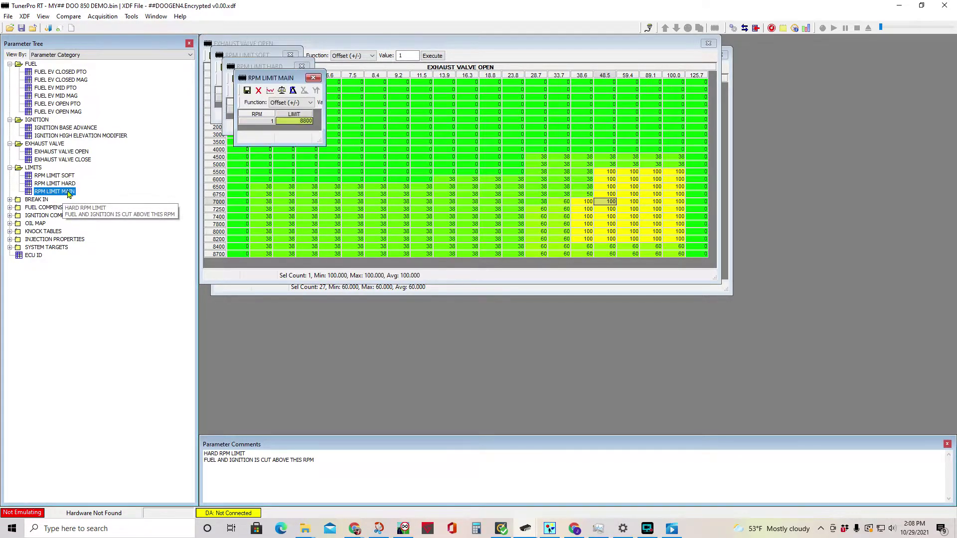
{"action": "left_click", "coordinate": [279, 67]}
{"action": "left_click", "coordinate": [302, 67]}
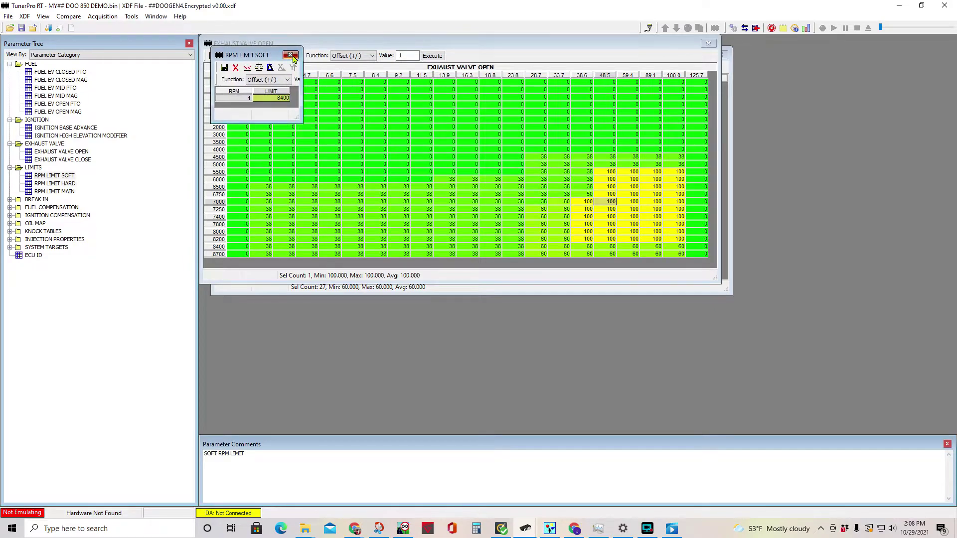
{"action": "left_click", "coordinate": [290, 55]}
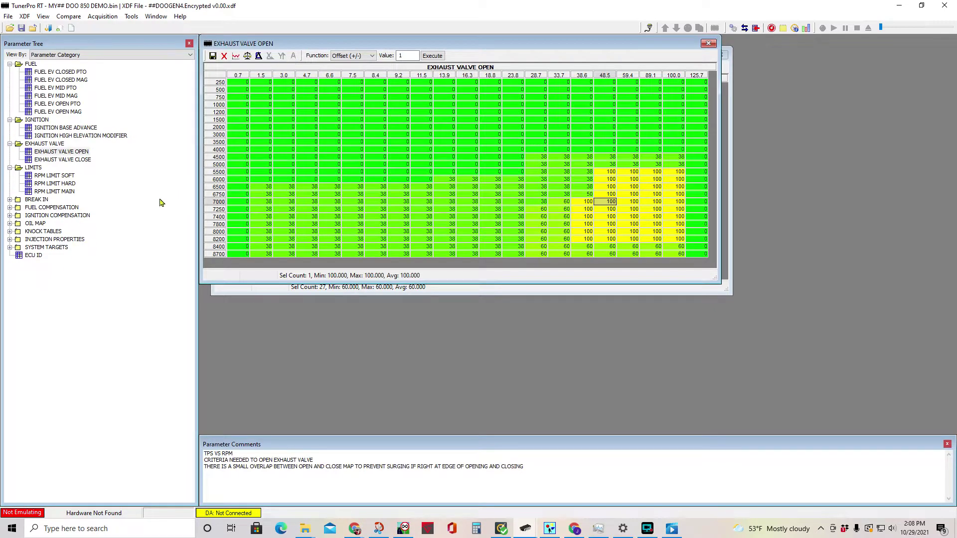
- Open FUEL COMP BREAK IN under BREAK IN, enlarge its window to show all rows, and examine the 7500 and 8000 RPM cells
{"action": "left_click", "coordinate": [9, 199]}
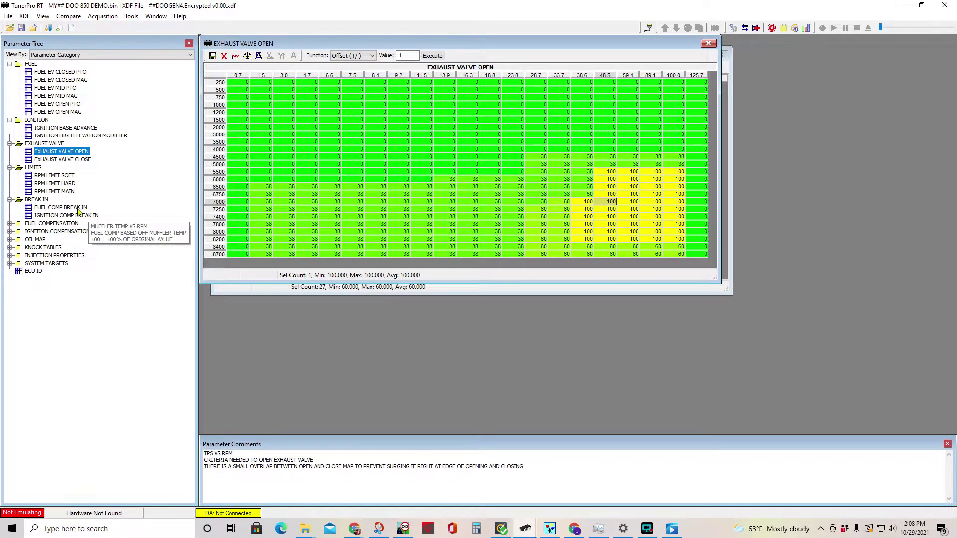
{"action": "double_click", "coordinate": [80, 207]}
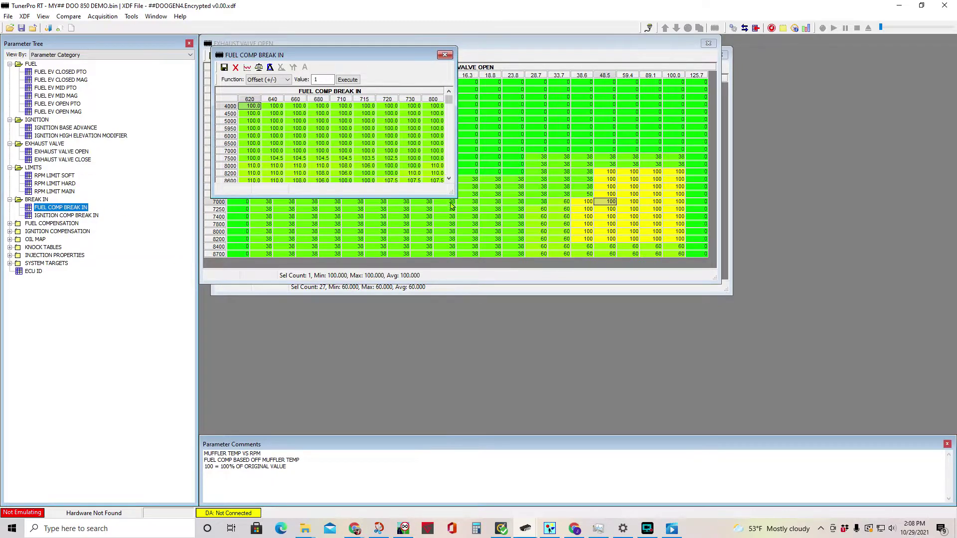
{"action": "left_click_drag", "start_coordinate": [450, 193], "coordinate": [476, 202]}
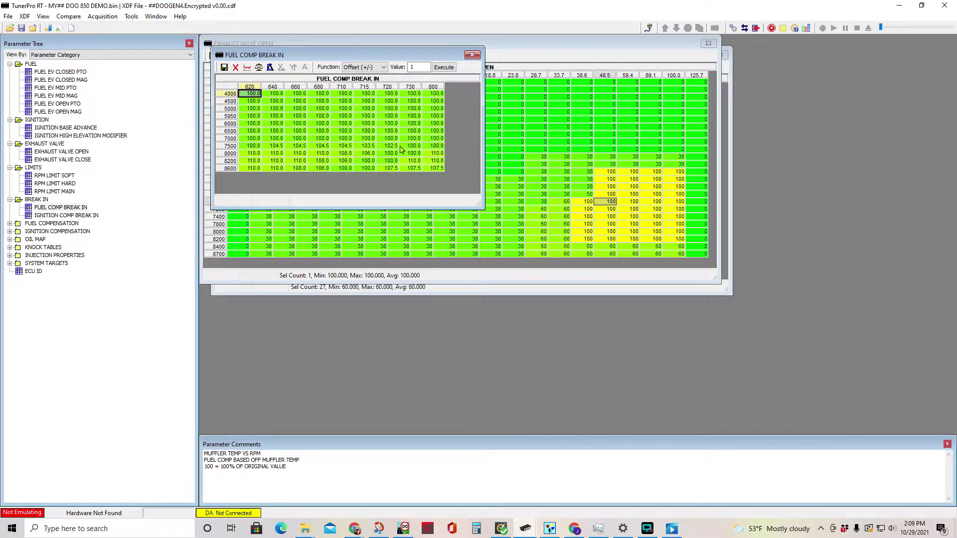
{"action": "left_click", "coordinate": [322, 153]}
{"action": "key", "text": "Up"}
{"action": "key", "text": "Right"}
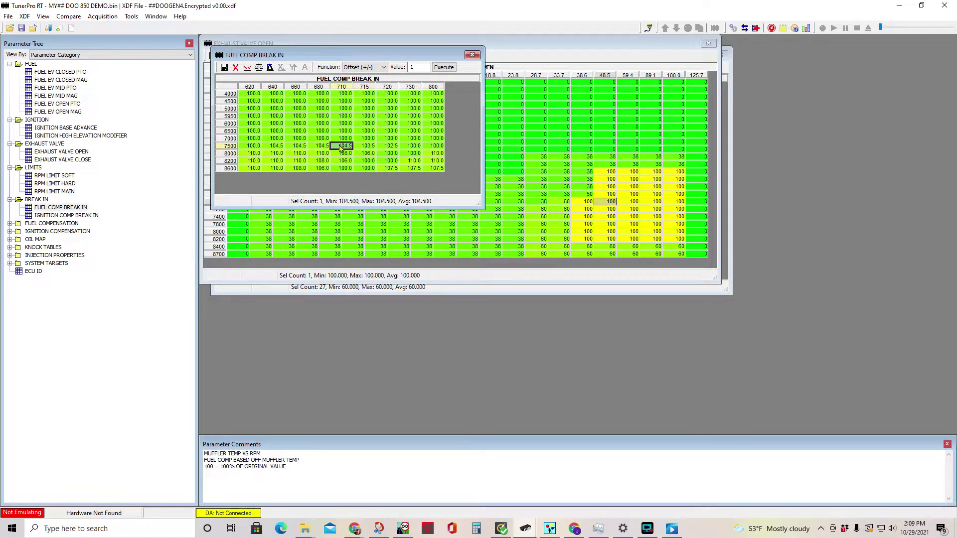
- Examine the 8000 RPM cells of FUEL COMP BREAK IN, then view IGNITION COMP BREAK IN and close both tables
{"action": "left_click", "coordinate": [328, 155]}
{"action": "left_click", "coordinate": [343, 156]}
{"action": "key", "text": "Left"}
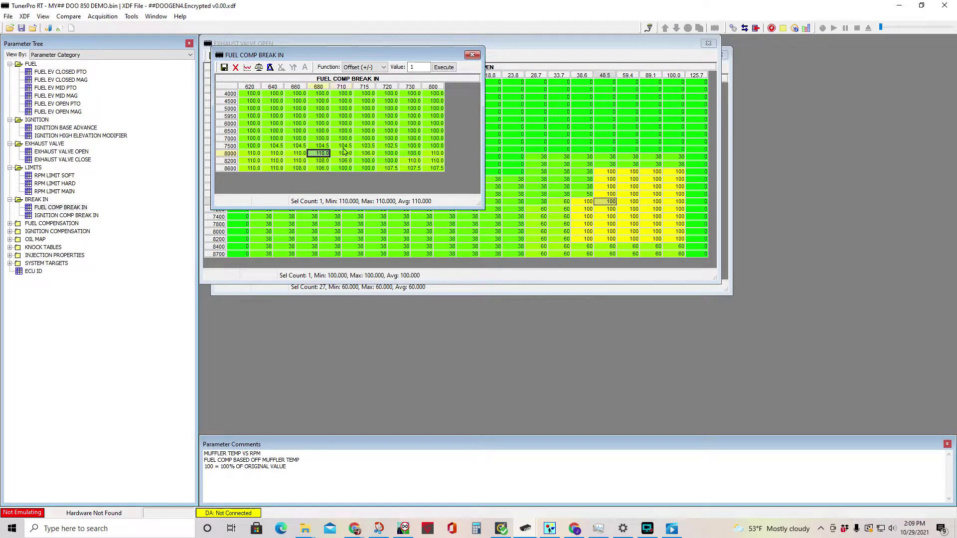
{"action": "left_click", "coordinate": [471, 55]}
{"action": "double_click", "coordinate": [62, 216]}
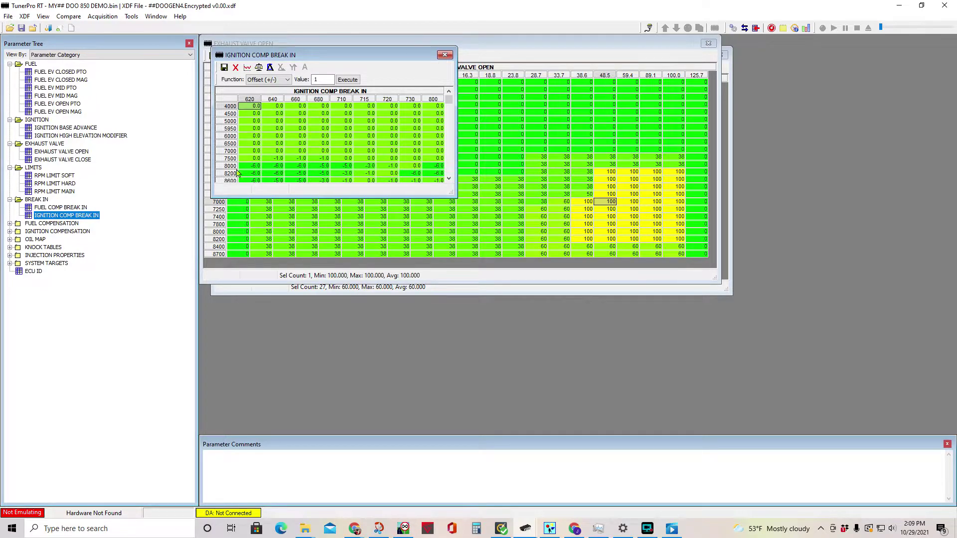
{"action": "left_click", "coordinate": [444, 55]}
- Expand FUEL COMPENSATION, view FUEL COMP EXHAUST TEMP at 8000 RPM and 710 muffler temperature, and close the table
{"action": "left_click", "coordinate": [10, 223]}
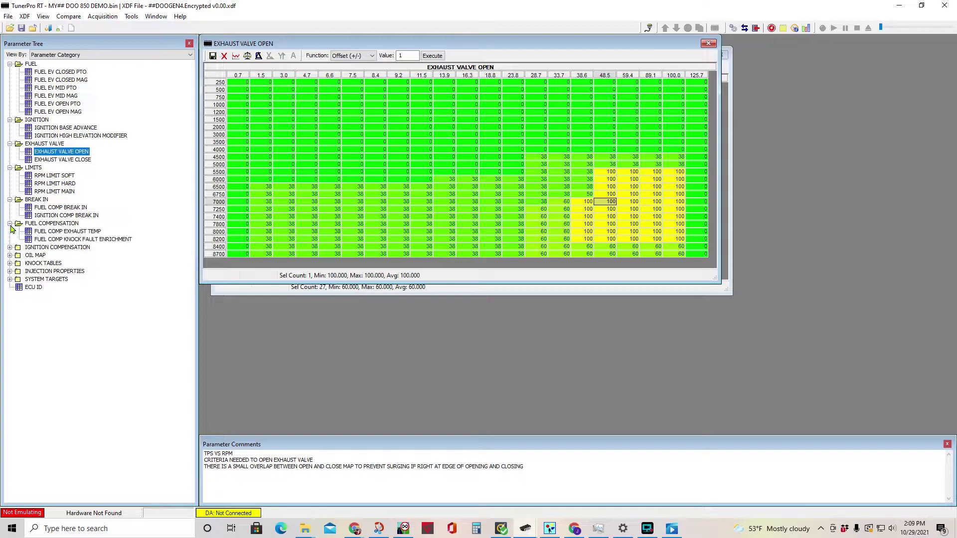
{"action": "double_click", "coordinate": [59, 233]}
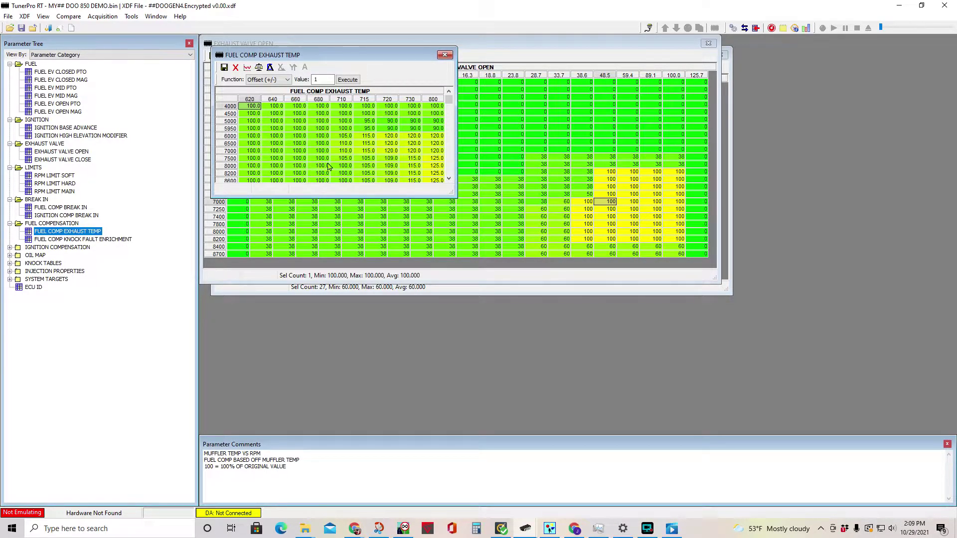
{"action": "left_click", "coordinate": [344, 167]}
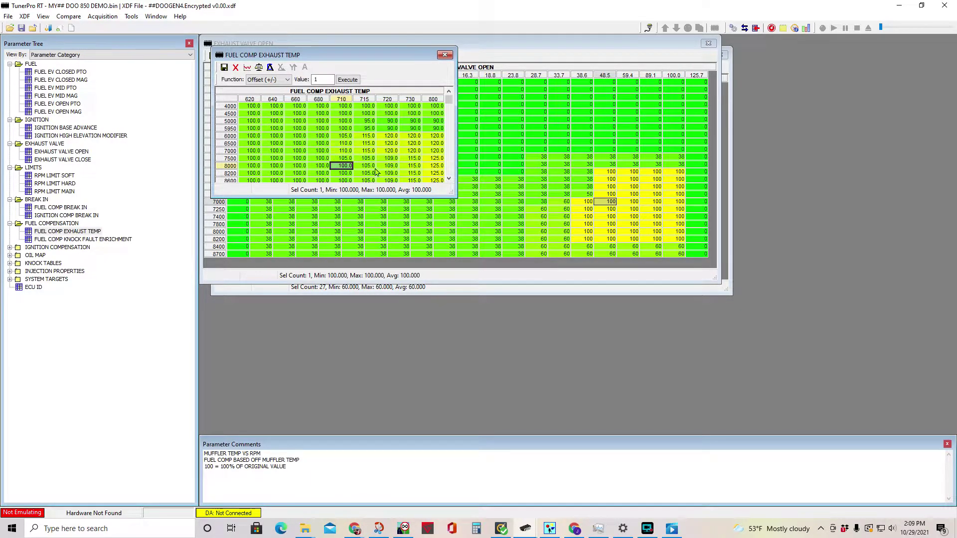
{"action": "left_click", "coordinate": [444, 54]}
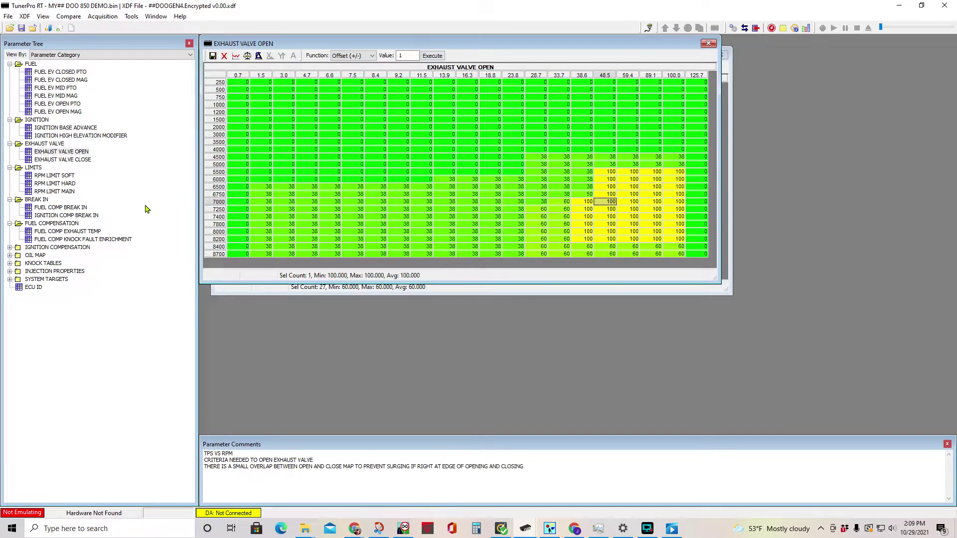
- Expand IGNITION COMPENSATION, view the INJECTION COMP EXHAUST TEMP table, and close it
{"action": "left_click", "coordinate": [11, 248]}
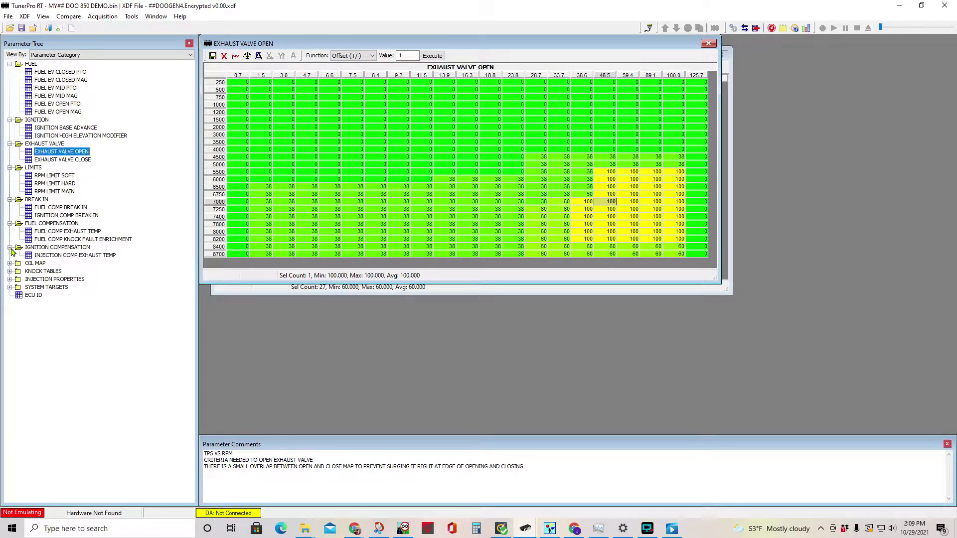
{"action": "double_click", "coordinate": [81, 256]}
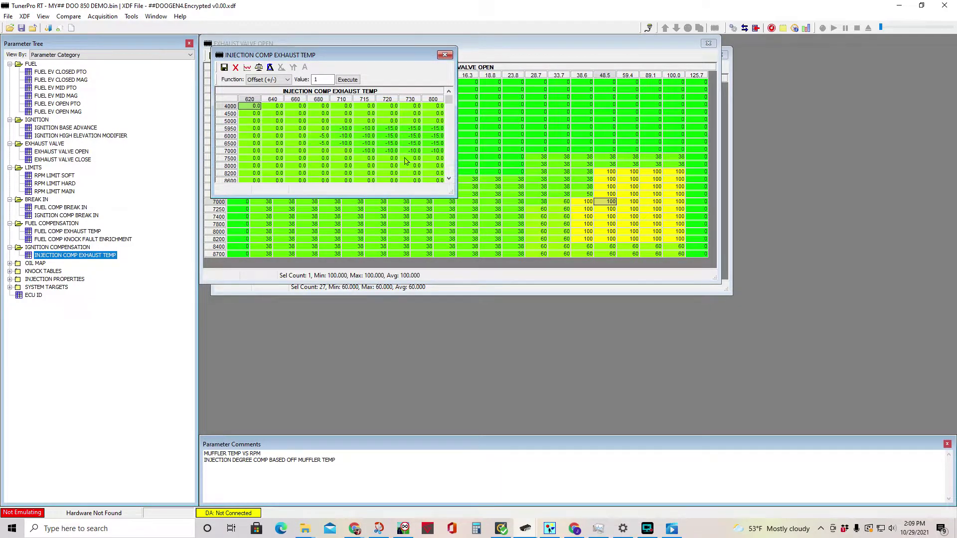
{"action": "left_click", "coordinate": [445, 56]}
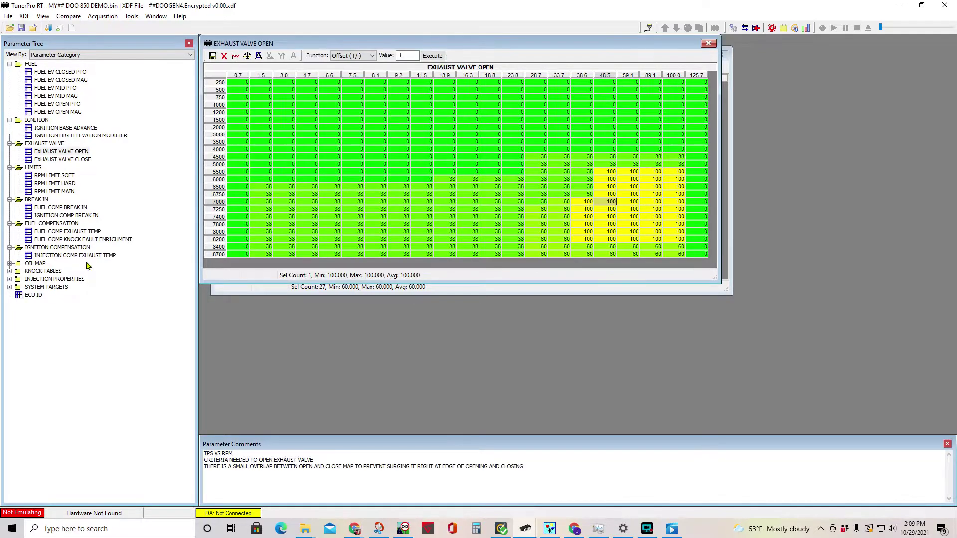
- Open OIL QUANTITY MAP under OIL MAP and highlight 2000 to 6500 RPM at 4.7 to 9.2 throttle, then 7400 RPM at 48.5
{"action": "left_click", "coordinate": [10, 263]}
{"action": "double_click", "coordinate": [45, 272]}
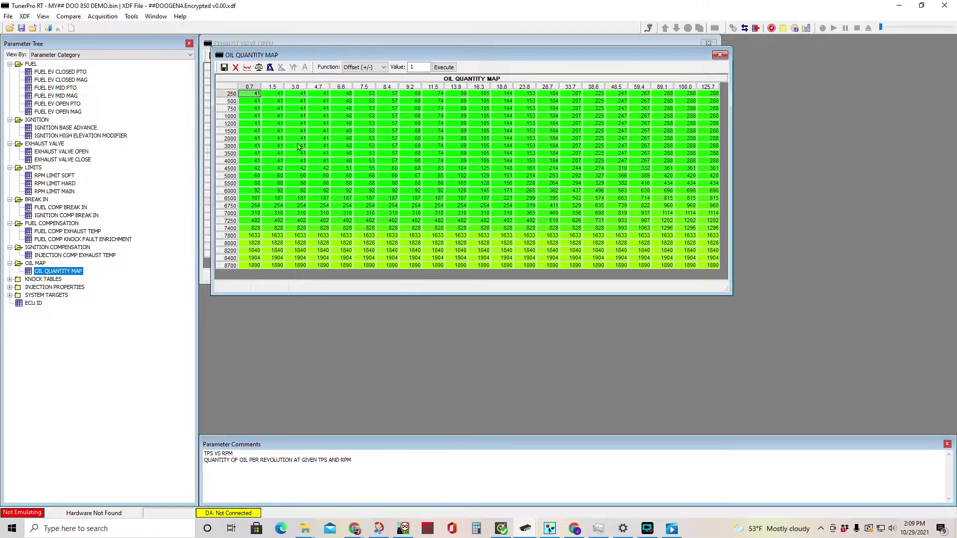
{"action": "left_click_drag", "start_coordinate": [321, 138], "coordinate": [416, 198]}
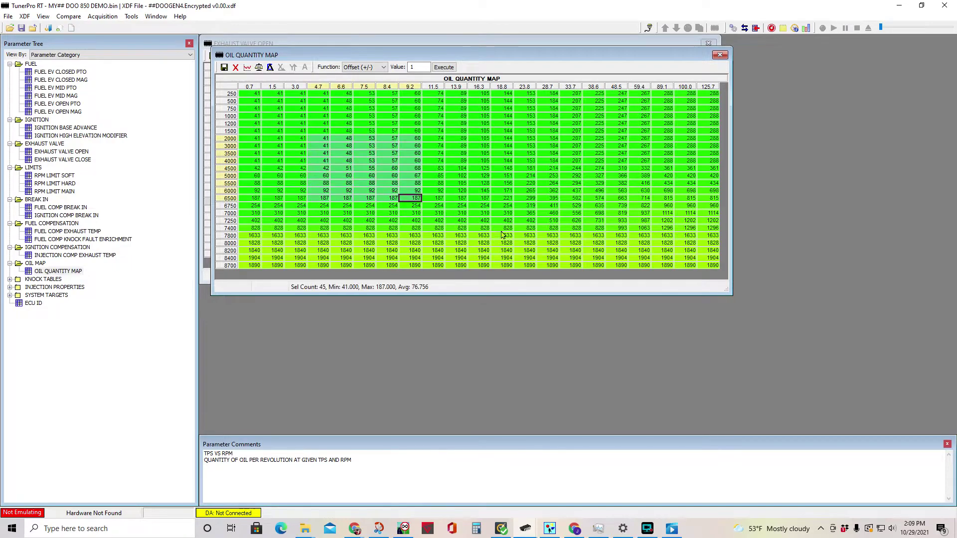
{"action": "left_click", "coordinate": [616, 227]}
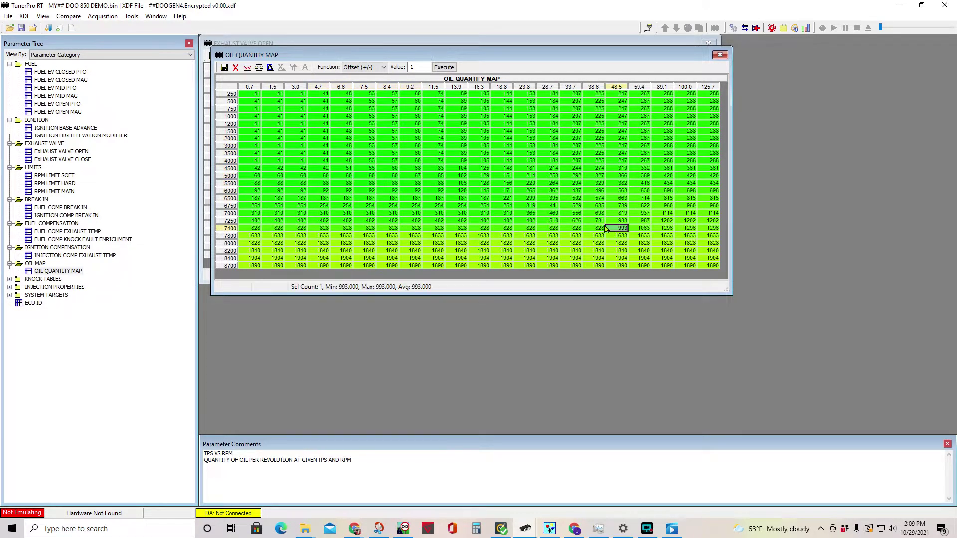
- Close OIL QUANTITY MAP and the EXHAUST VALVE OPEN and EXHAUST VALVE CLOSE tables to clear the workspace
{"action": "left_click", "coordinate": [722, 59]}
{"action": "left_click", "coordinate": [722, 58]}
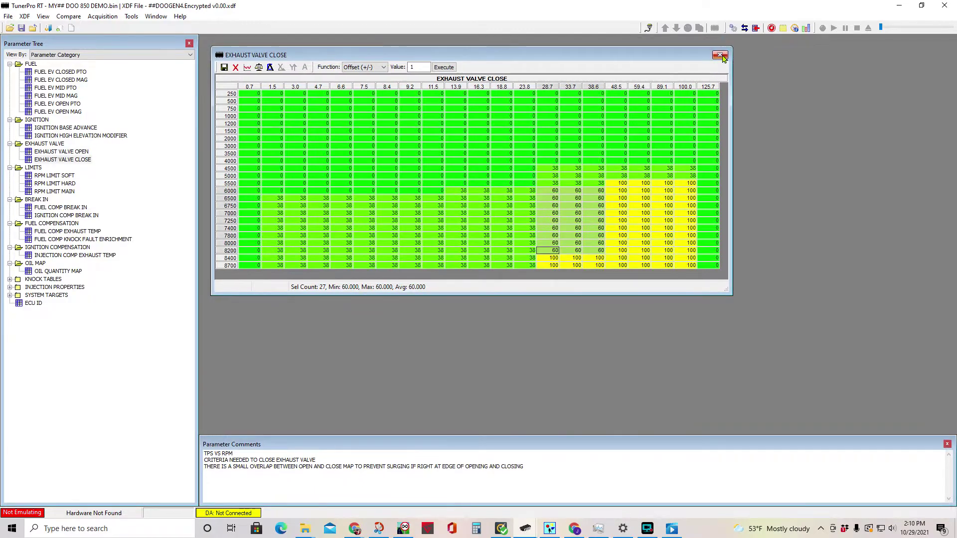
{"action": "left_click", "coordinate": [721, 58]}
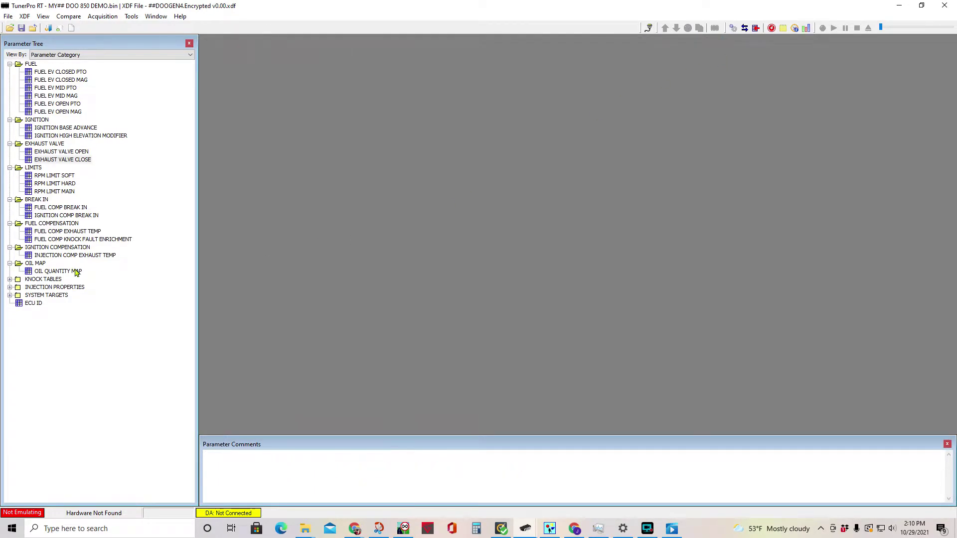
- Open KNOCK THRESHOLD under KNOCK TABLES and highlight the cells from 1000 to 5000 RPM at 4.7 to 125.7 throttle
{"action": "left_click", "coordinate": [10, 280]}
{"action": "double_click", "coordinate": [56, 287]}
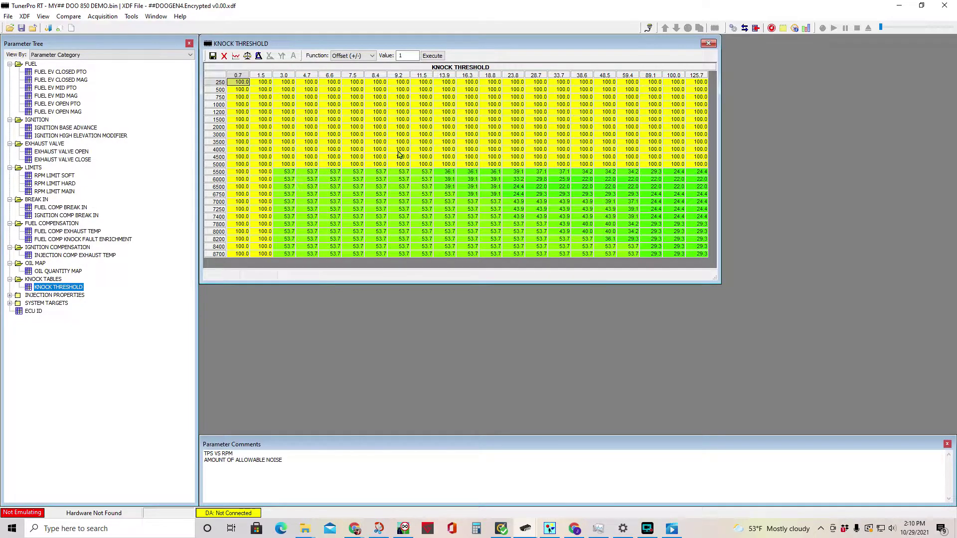
{"action": "left_click_drag", "start_coordinate": [319, 103], "coordinate": [699, 171]}
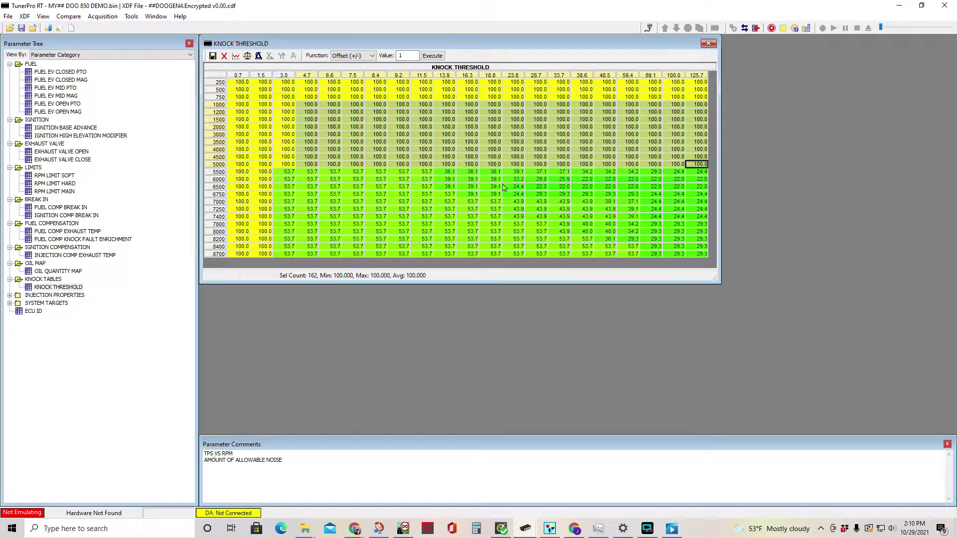
- Examine the KNOCK THRESHOLD cells between 6000 and 8200 RPM at 100.0 and 125.7 throttle
{"action": "left_click", "coordinate": [674, 232]}
{"action": "left_click", "coordinate": [698, 226]}
{"action": "left_click", "coordinate": [672, 234]}
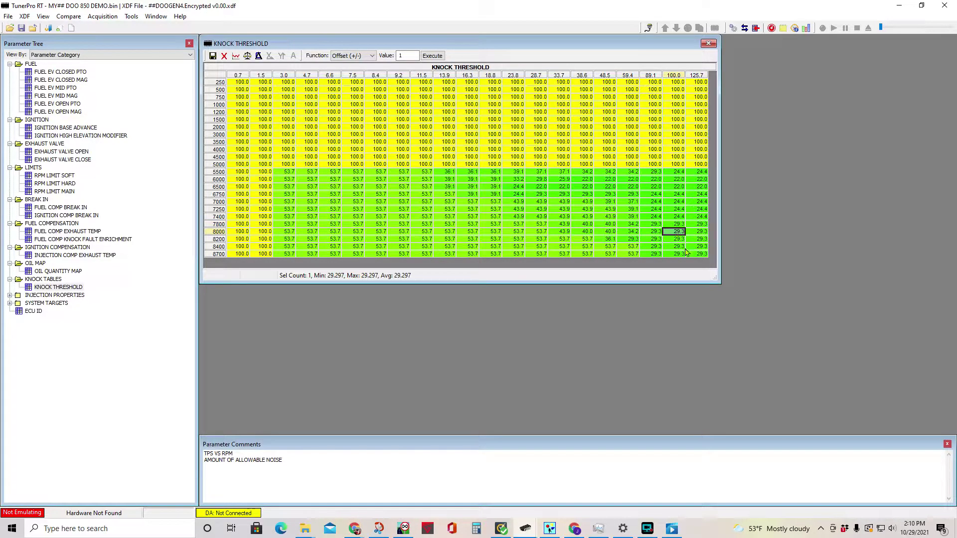
{"action": "left_click", "coordinate": [682, 241]}
{"action": "left_click", "coordinate": [696, 241]}
{"action": "left_click", "coordinate": [673, 210]}
{"action": "left_click", "coordinate": [679, 187]}
{"action": "left_click", "coordinate": [681, 180]}
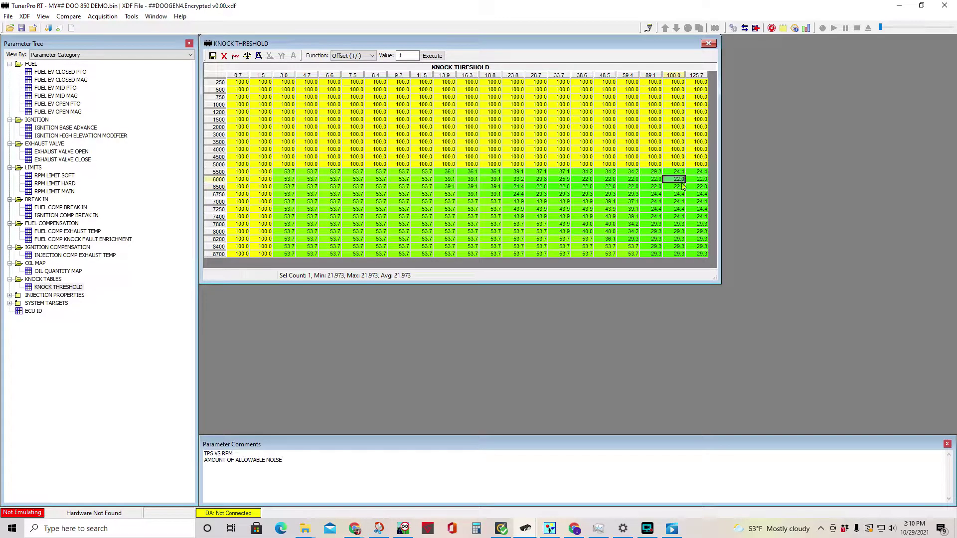
- Examine the 6500 RPM row of KNOCK THRESHOLD from 28.7 to 100.0 throttle and close the table
{"action": "left_click", "coordinate": [653, 187]}
{"action": "left_click", "coordinate": [606, 188]}
{"action": "left_click", "coordinate": [560, 188]}
{"action": "left_click", "coordinate": [537, 187]}
{"action": "left_click", "coordinate": [605, 187]}
{"action": "left_click", "coordinate": [652, 188]}
{"action": "left_click", "coordinate": [674, 187]}
{"action": "left_click", "coordinate": [707, 45]}
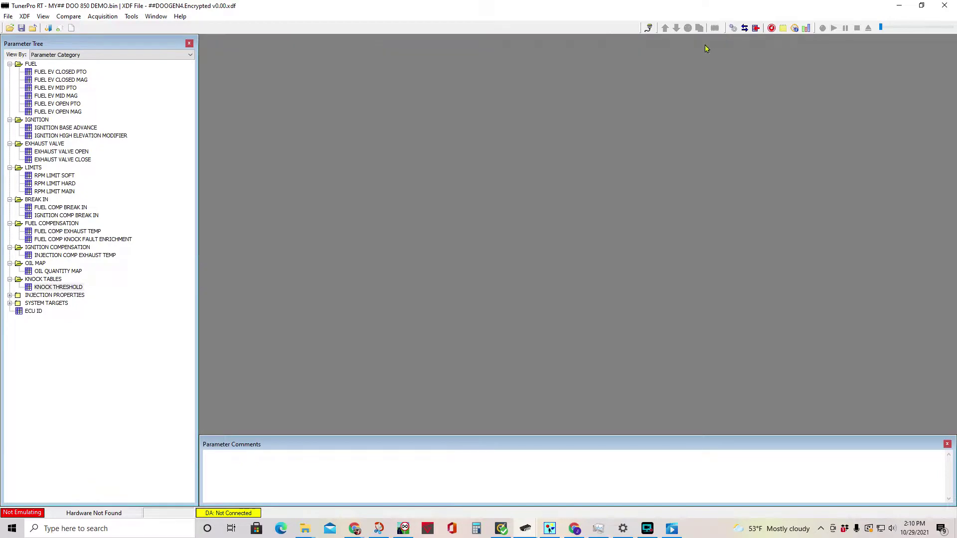
- Expand the INJECTION PROPERTIES and SYSTEM TARGETS categories and open the AFR TARGET SEA LEVEL table
{"action": "left_click", "coordinate": [11, 295]}
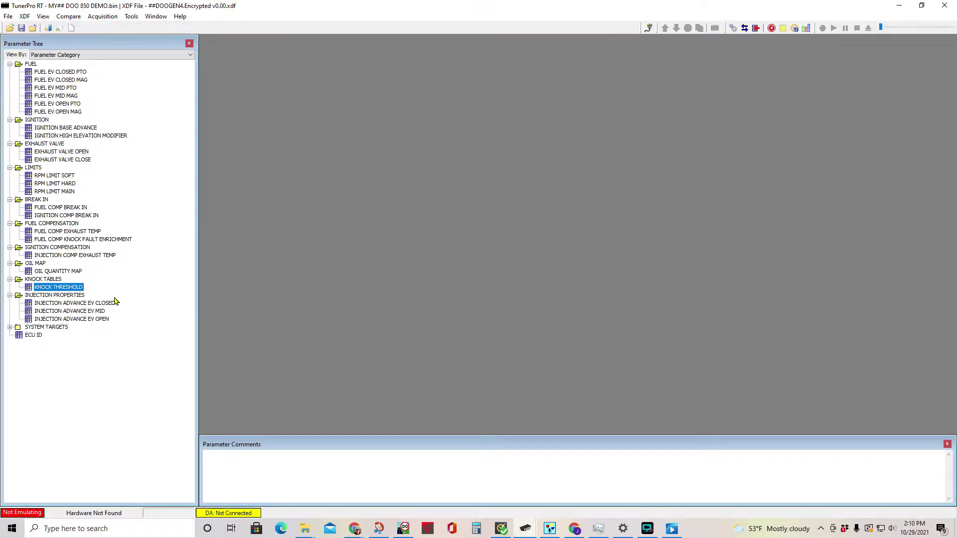
{"action": "left_click", "coordinate": [9, 327]}
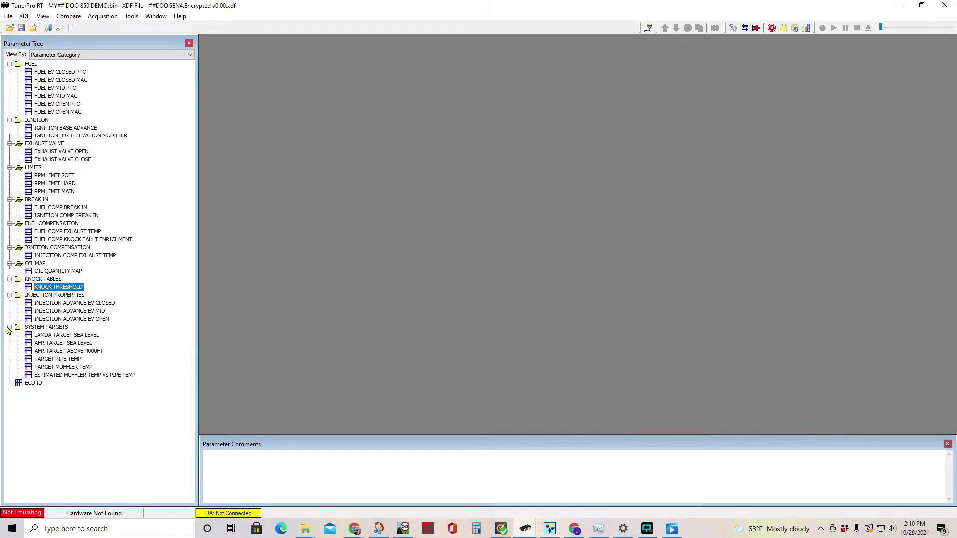
{"action": "double_click", "coordinate": [75, 344]}
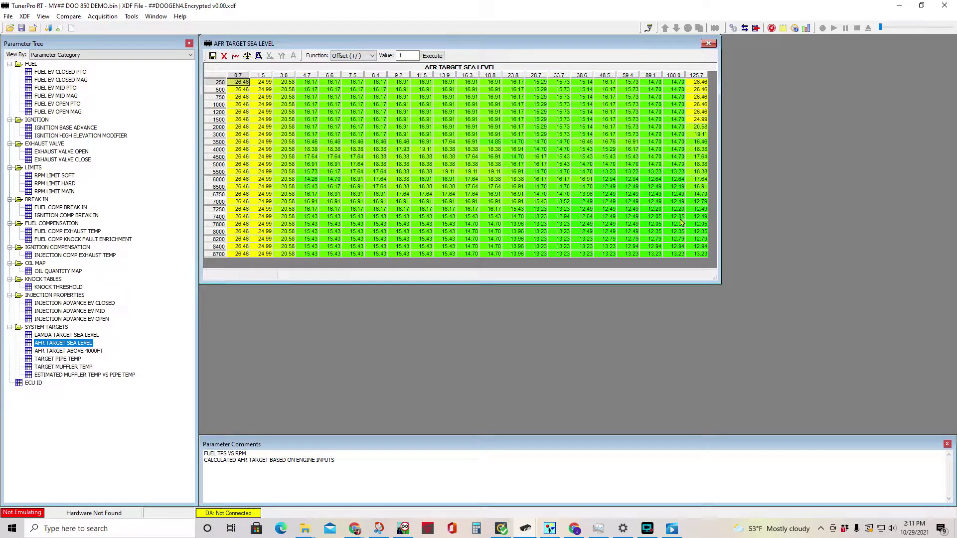
- Examine the AFR TARGET SEA LEVEL cells from 7250 to 8200 RPM at 89.1 and 100.0 throttle and close the table
{"action": "left_click", "coordinate": [679, 218]}
{"action": "left_click", "coordinate": [657, 218]}
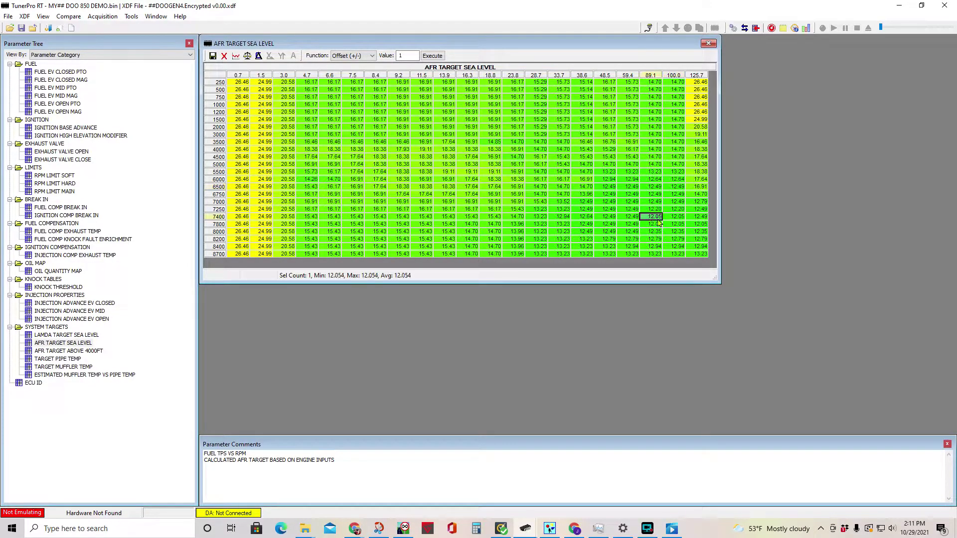
{"action": "left_click", "coordinate": [653, 239]}
{"action": "left_click", "coordinate": [674, 239]}
{"action": "left_click", "coordinate": [673, 231]}
{"action": "left_click", "coordinate": [674, 209]}
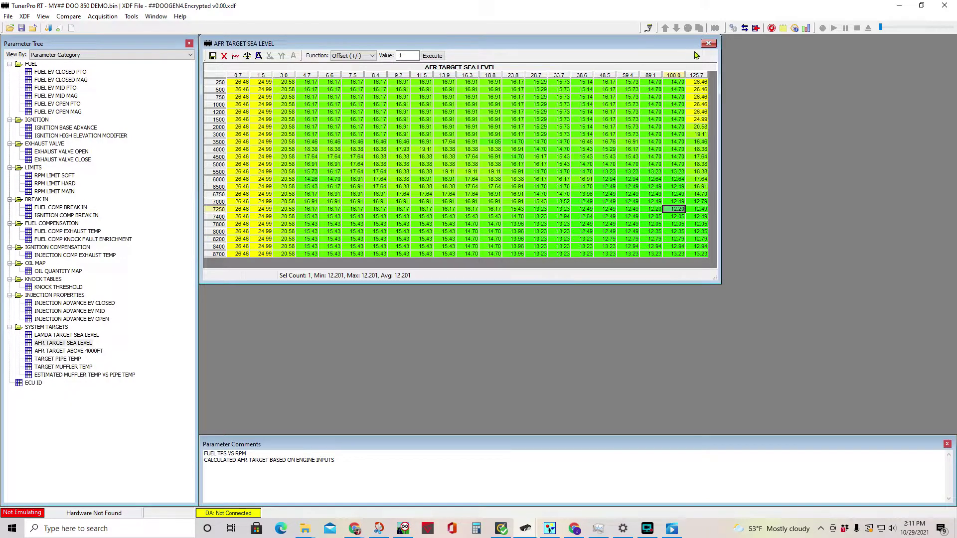
{"action": "left_click", "coordinate": [708, 43]}
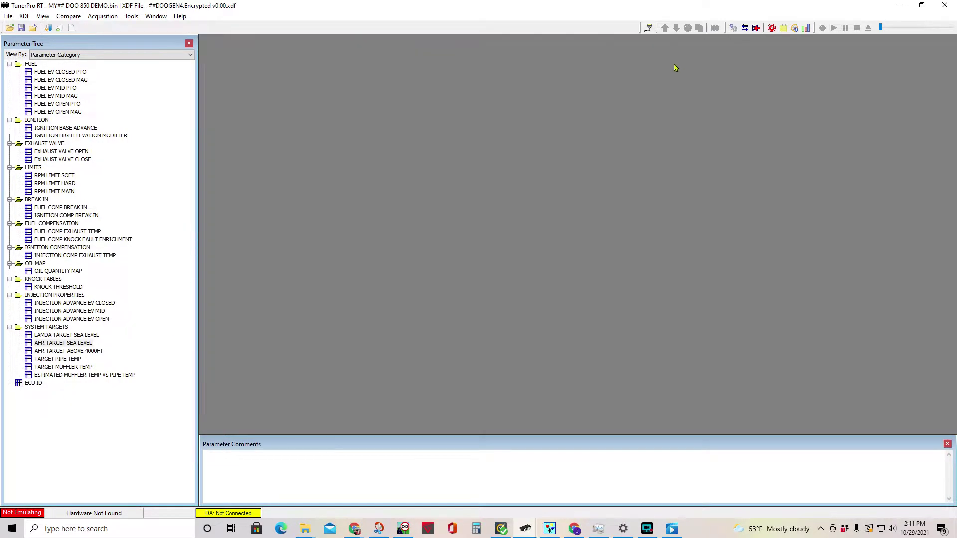
- View the AFR TARGET ABOVE 4000FT table, close it, and open LAMDA TARGET SEA LEVEL
{"action": "double_click", "coordinate": [57, 352]}
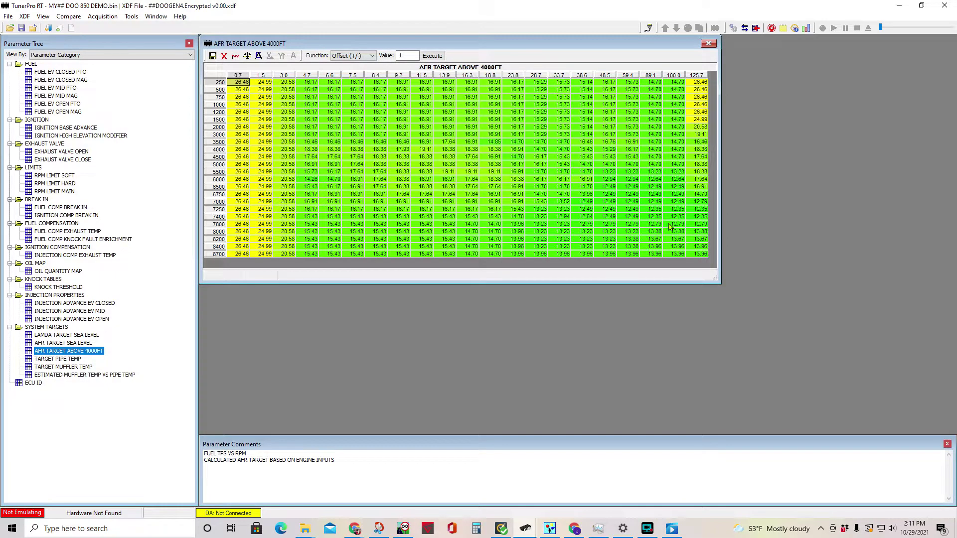
{"action": "left_click", "coordinate": [708, 44]}
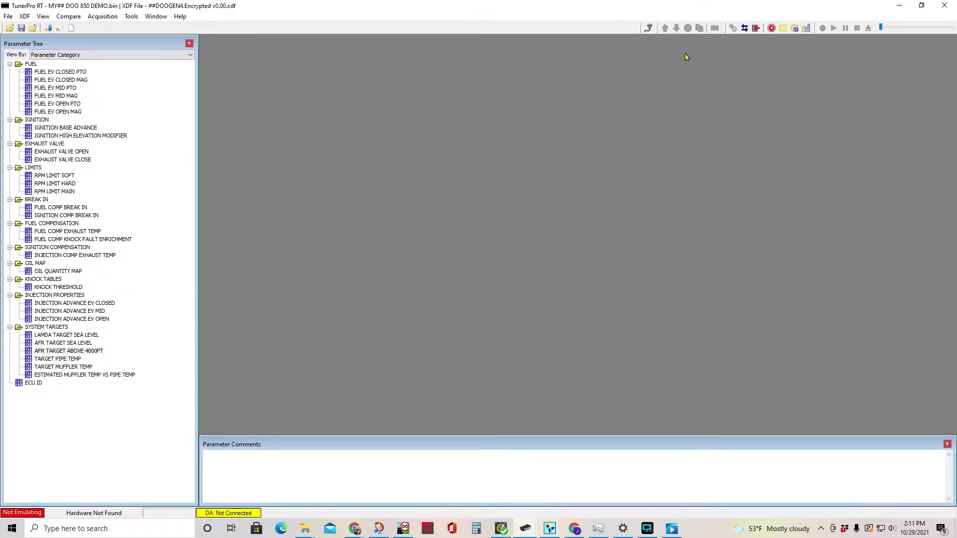
{"action": "double_click", "coordinate": [74, 337]}
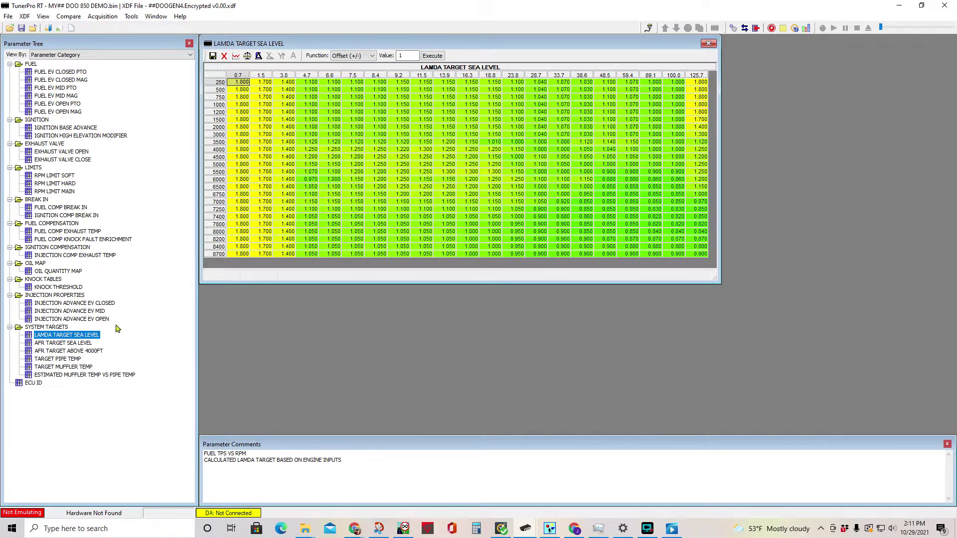
- Reopen AFR TARGET SEA LEVEL and highlight 4000 to 7400 RPM at 13.9 throttle, then 4000 to 6000 RPM at 9.2 to 16.3
{"action": "left_click", "coordinate": [59, 344]}
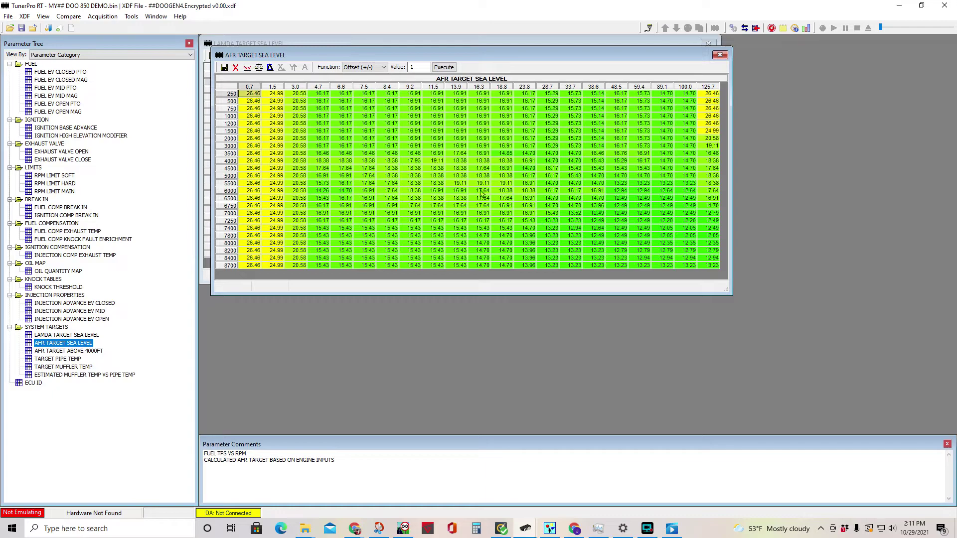
{"action": "left_click_drag", "start_coordinate": [458, 160], "coordinate": [471, 228]}
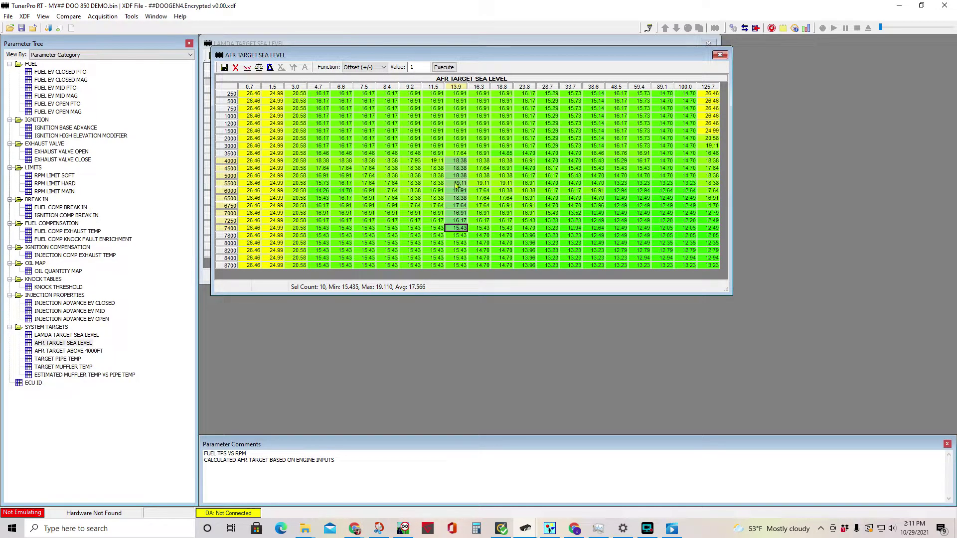
{"action": "left_click_drag", "start_coordinate": [410, 162], "coordinate": [477, 191]}
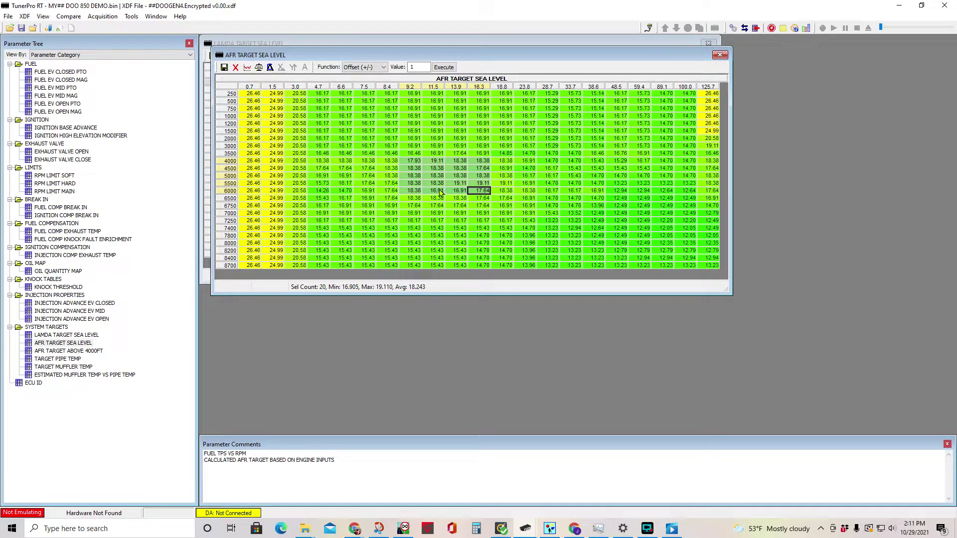
- Examine the AFR TARGET SEA LEVEL cells at 5000 RPM from 9.2 to 13.9 throttle and at 6750 and 7000 RPM from 11.5 to 16.3
{"action": "left_click", "coordinate": [457, 176]}
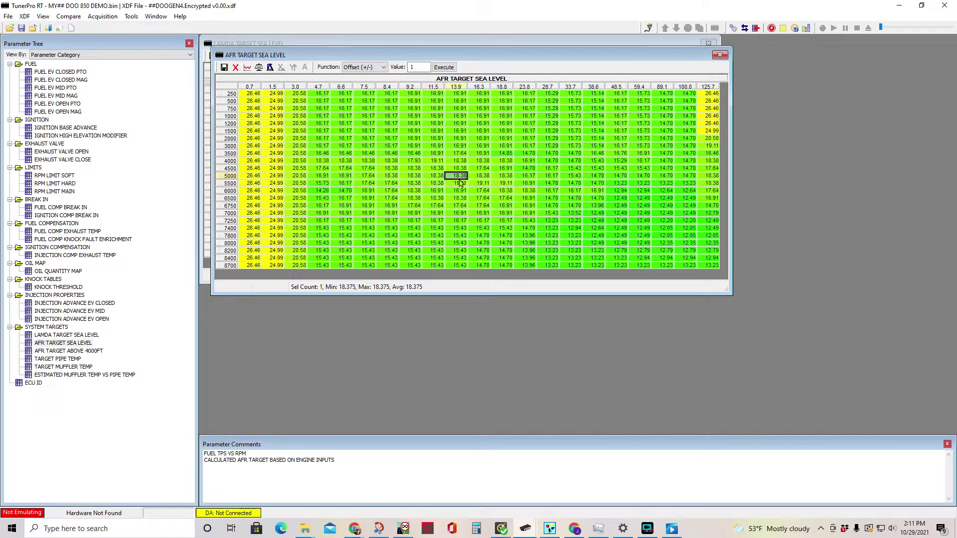
{"action": "left_click", "coordinate": [435, 177]}
{"action": "left_click", "coordinate": [410, 176]}
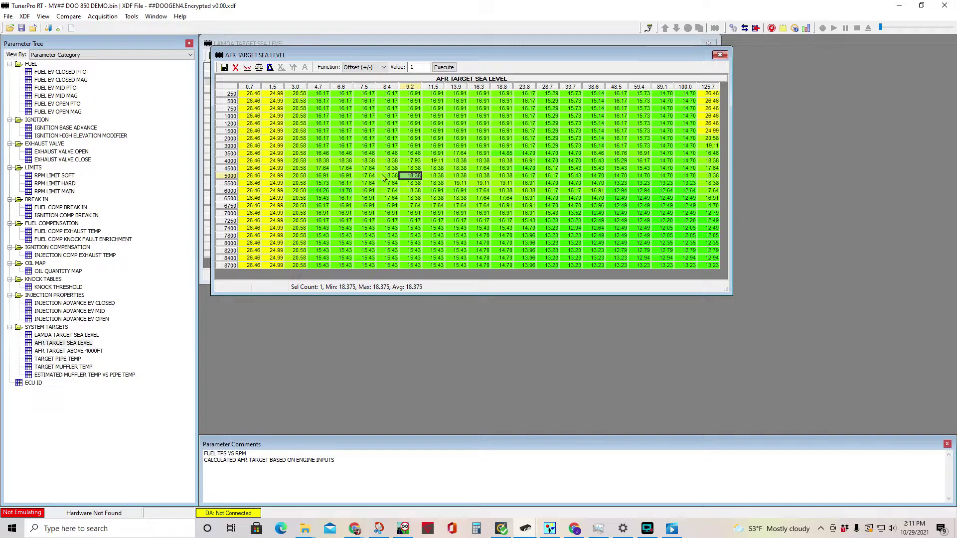
{"action": "left_click", "coordinate": [478, 206]}
{"action": "left_click", "coordinate": [479, 213]}
{"action": "left_click", "coordinate": [447, 205]}
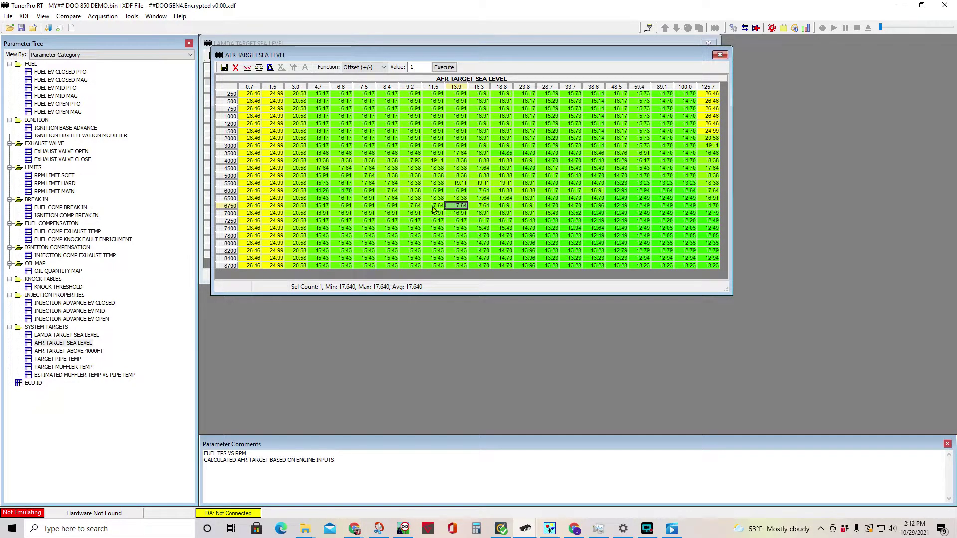
{"action": "left_click", "coordinate": [432, 206]}
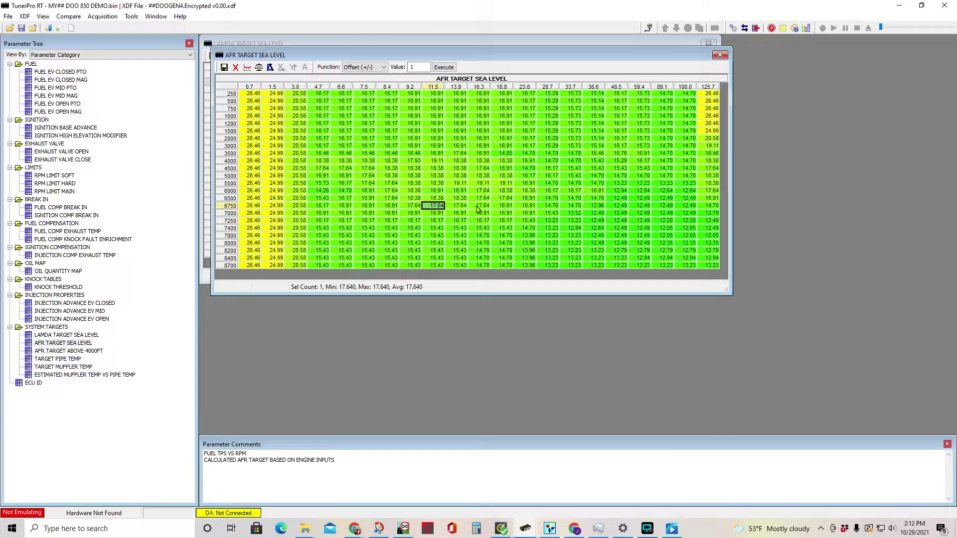
- Examine the AFR TARGET SEA LEVEL cell at 5500 RPM and 13.9 throttle, and close both the AFR and LAMDA tables
{"action": "left_click", "coordinate": [456, 184]}
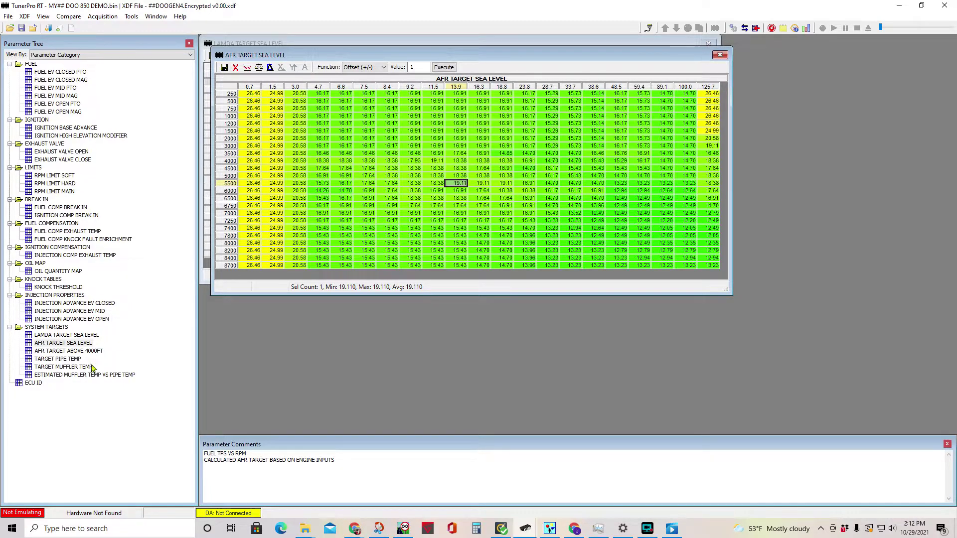
{"action": "left_click", "coordinate": [720, 55]}
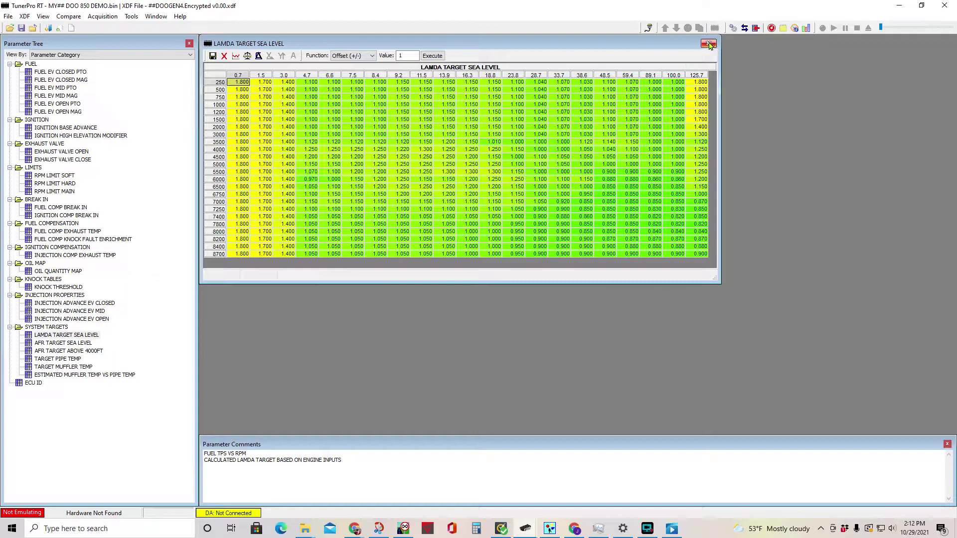
{"action": "left_click", "coordinate": [708, 45]}
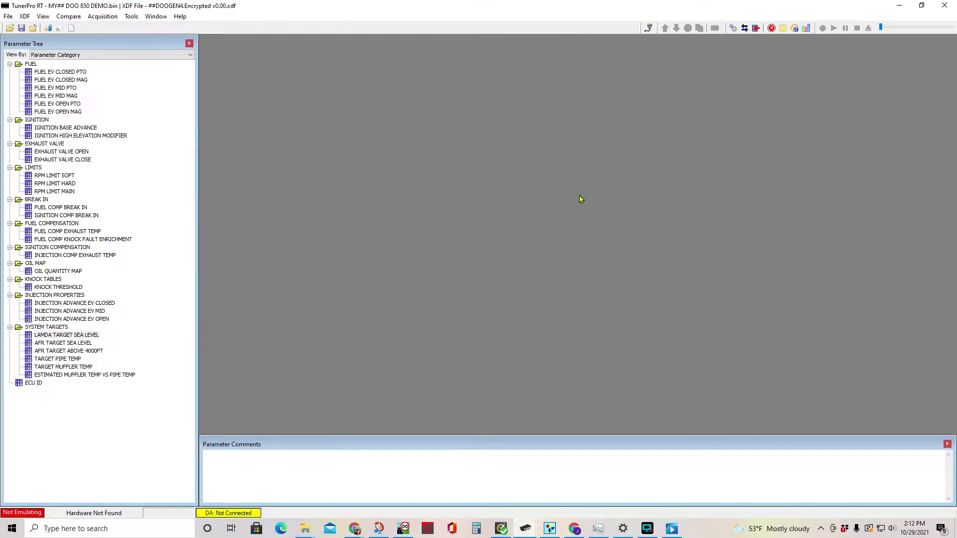
- View the TARGET PIPE TEMP table, highlight all its cells and then the columns from 0.7 to 89.1, and close it
{"action": "double_click", "coordinate": [71, 360]}
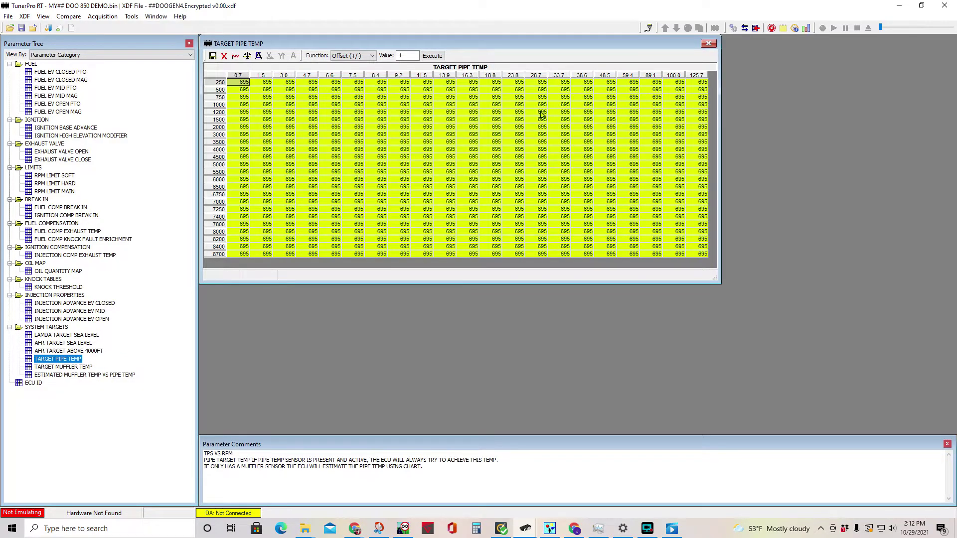
{"action": "left_click_drag", "start_coordinate": [244, 83], "coordinate": [696, 257]}
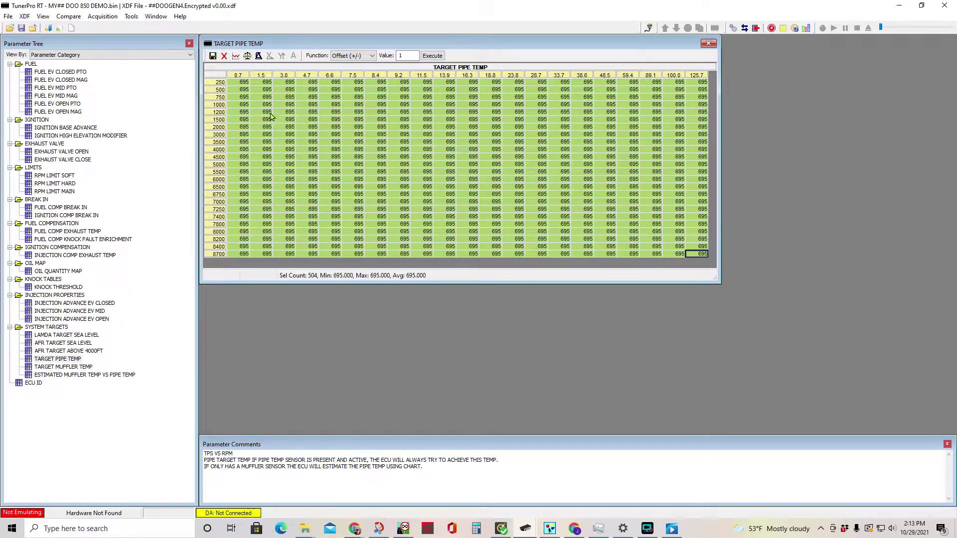
{"action": "left_click_drag", "start_coordinate": [250, 88], "coordinate": [652, 254]}
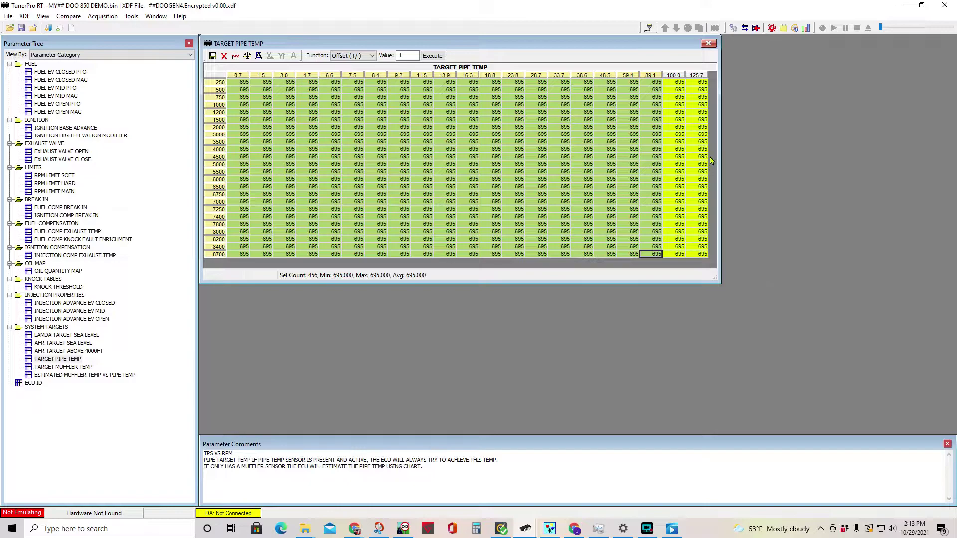
{"action": "left_click", "coordinate": [713, 46]}
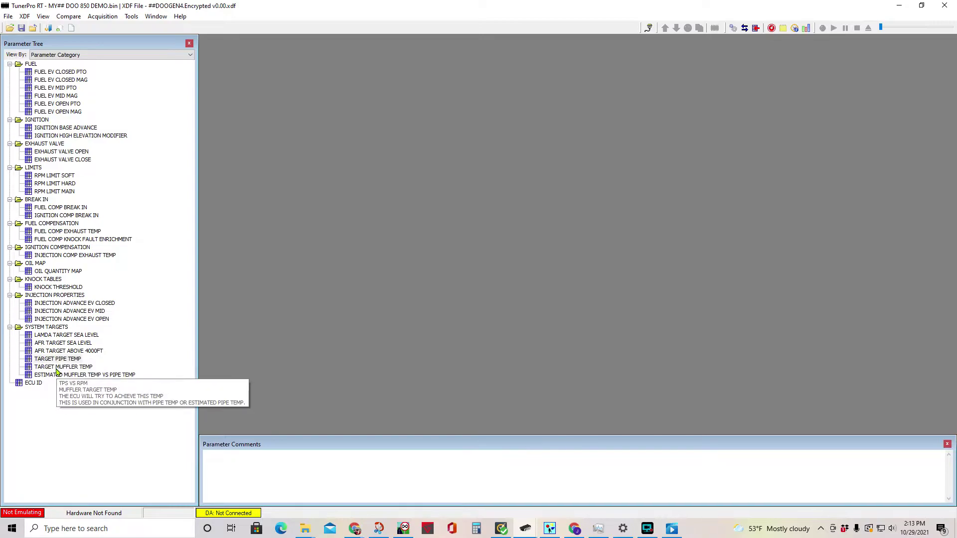
- View the TARGET MUFFLER TEMP and ESTIMATED MUFFLER TEMP VS PIPE TEMP tables, closing each one
{"action": "double_click", "coordinate": [57, 369]}
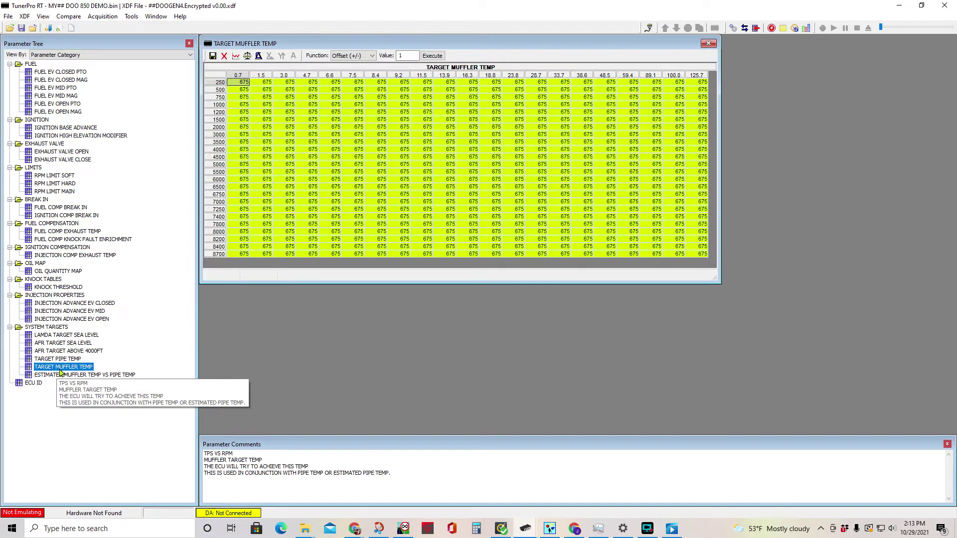
{"action": "left_click", "coordinate": [708, 45]}
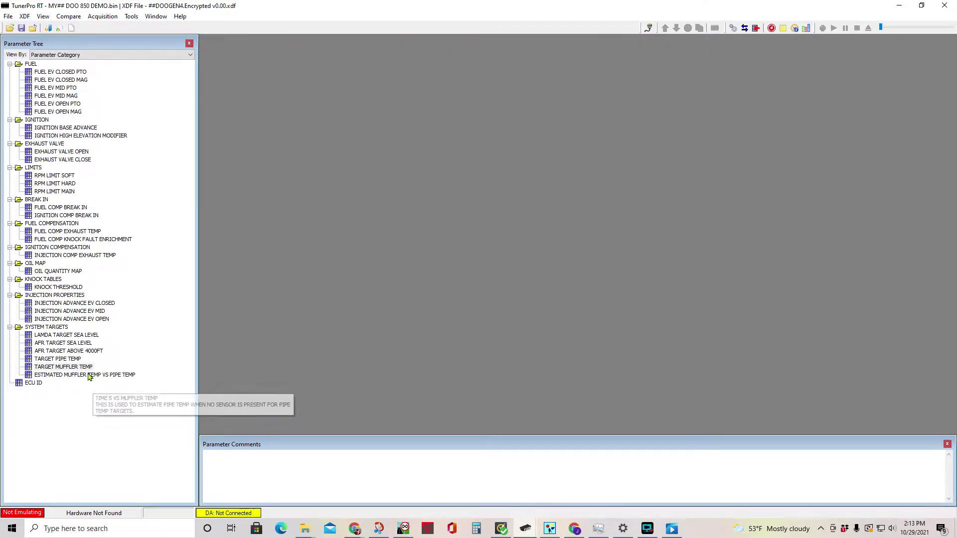
{"action": "double_click", "coordinate": [84, 375]}
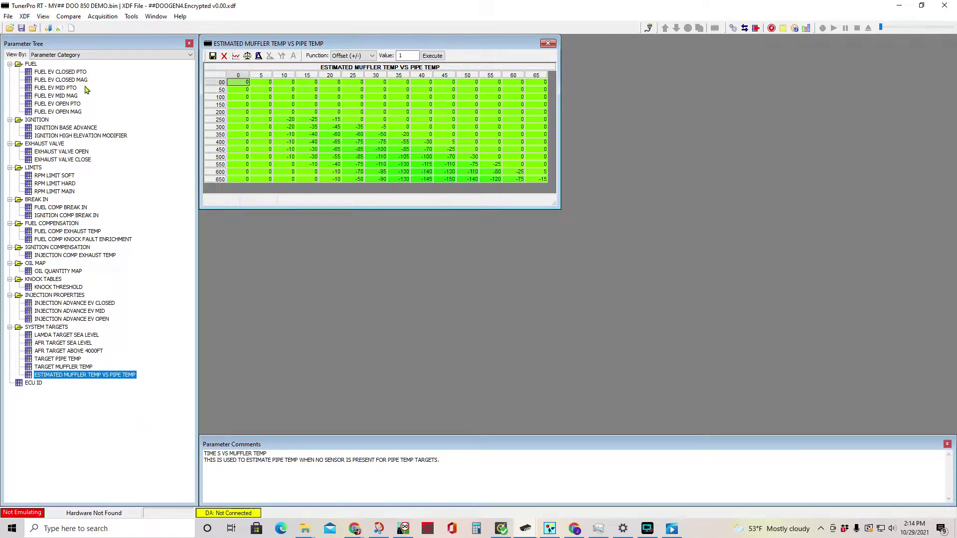
{"action": "left_click", "coordinate": [547, 45]}
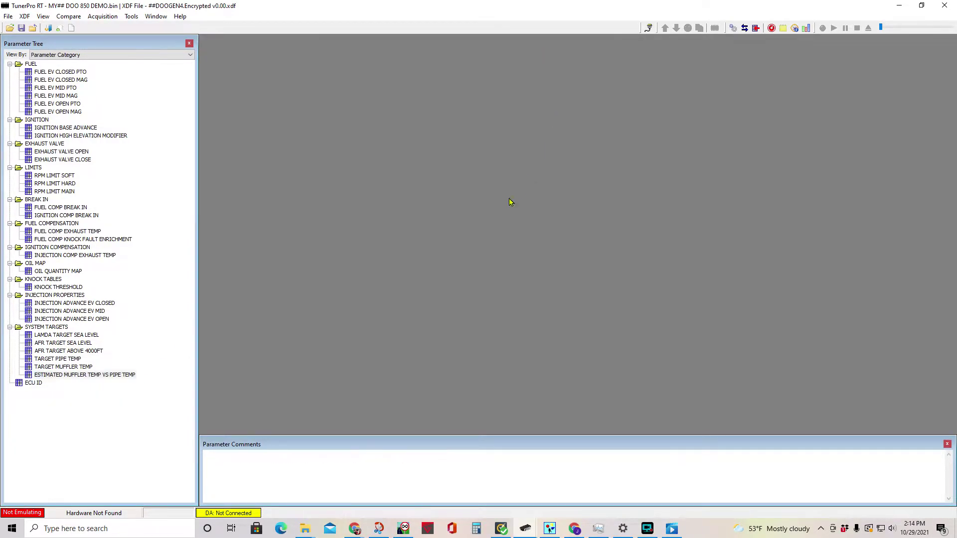
- Open FUEL EV OPEN PTO and examine its 100.0, 89.1, 59.4 and 48.5 throttle columns and the cell at 7250 RPM and 100.0 throttle
{"action": "left_click", "coordinate": [56, 104]}
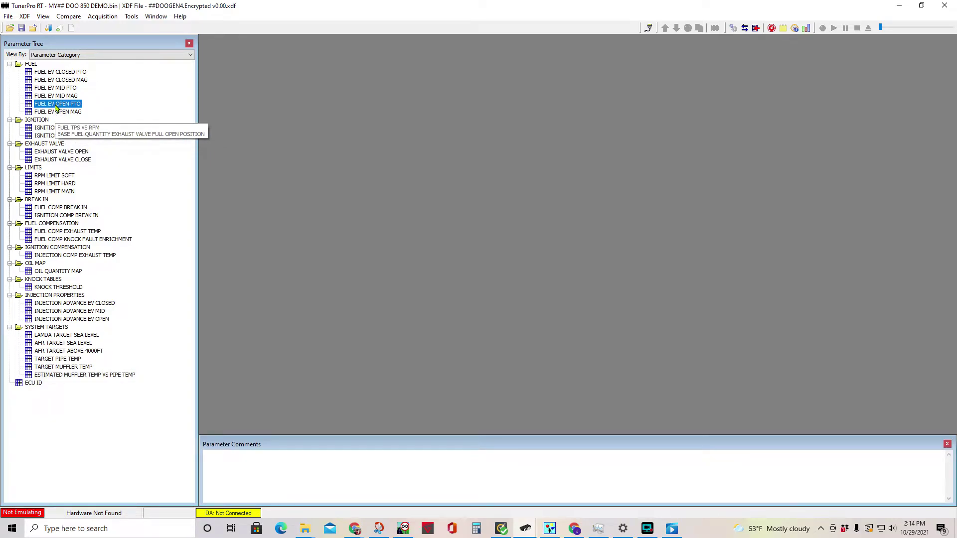
{"action": "double_click", "coordinate": [56, 105]}
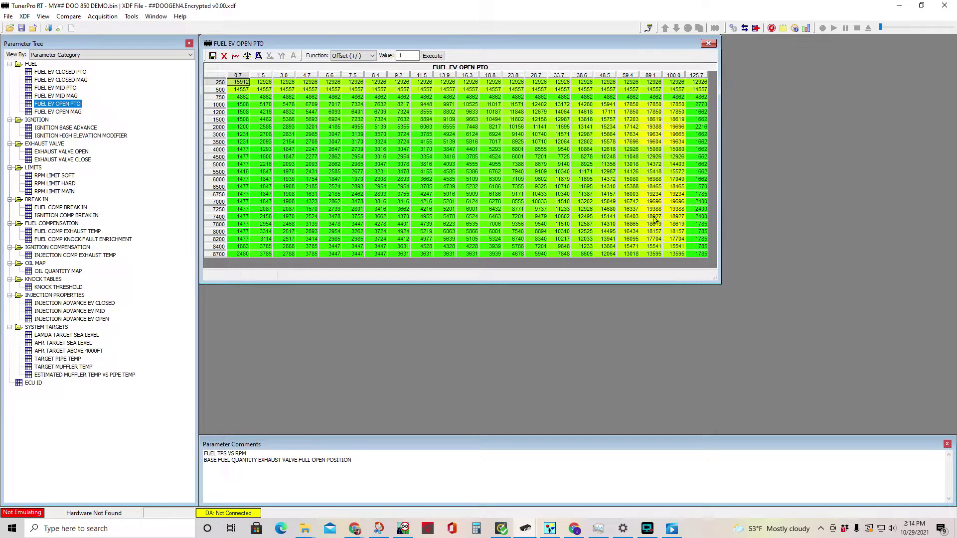
{"action": "left_click", "coordinate": [679, 76]}
{"action": "left_click", "coordinate": [656, 77]}
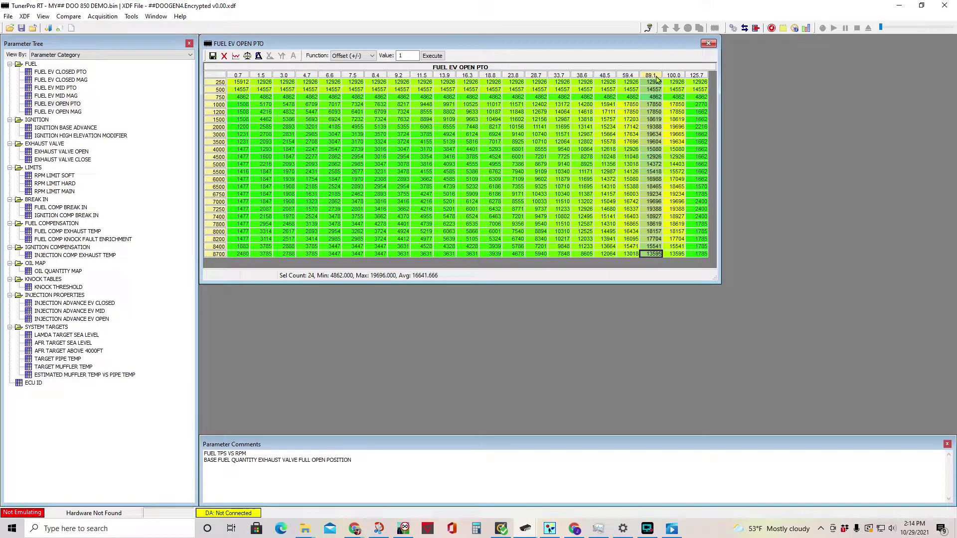
{"action": "left_click", "coordinate": [627, 76]}
{"action": "left_click", "coordinate": [606, 76]}
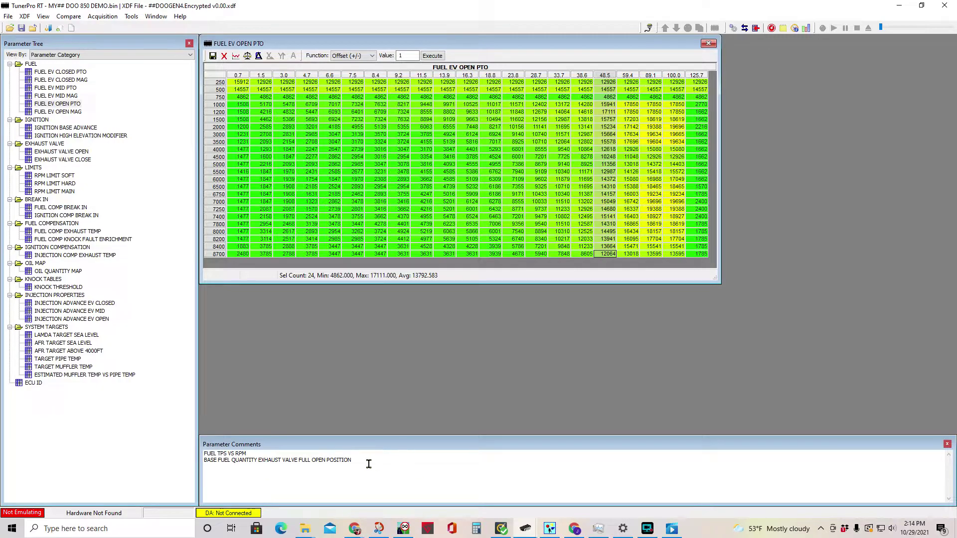
{"action": "left_click", "coordinate": [677, 209]}
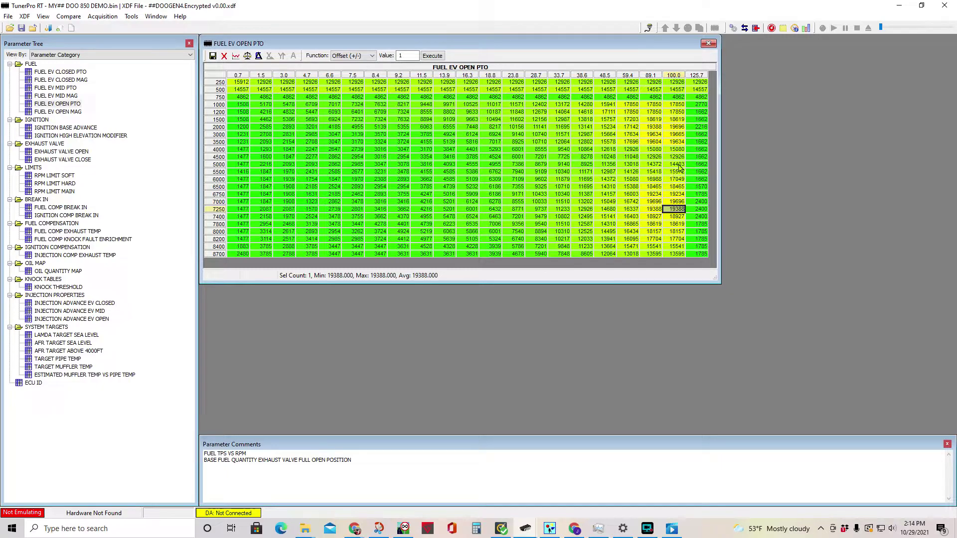
- Multiply the FUEL EV OPEN PTO cells from 5000 to 8400 RPM at 38.6 to 100.0 throttle by 1.05, and close without committing
{"action": "left_click_drag", "start_coordinate": [678, 167], "coordinate": [577, 249]}
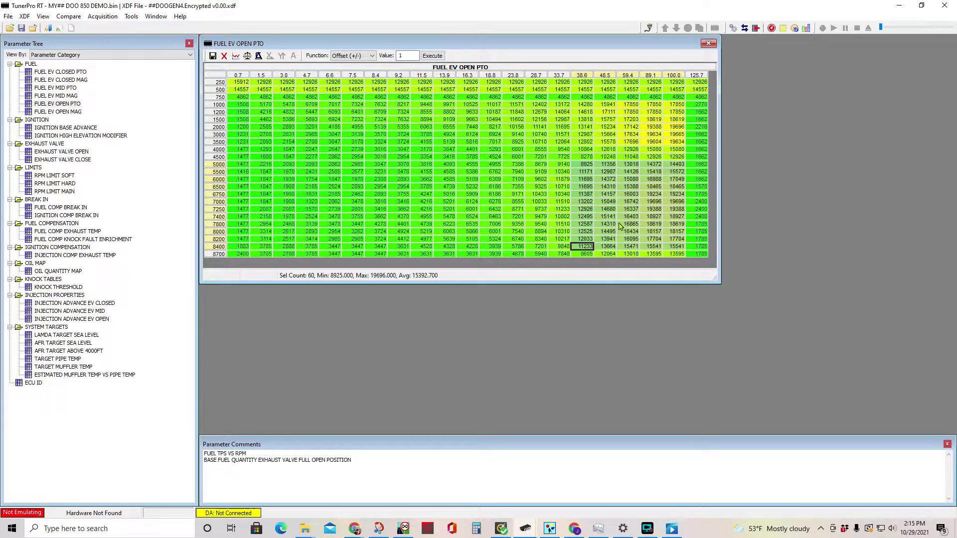
{"action": "left_click", "coordinate": [354, 55]}
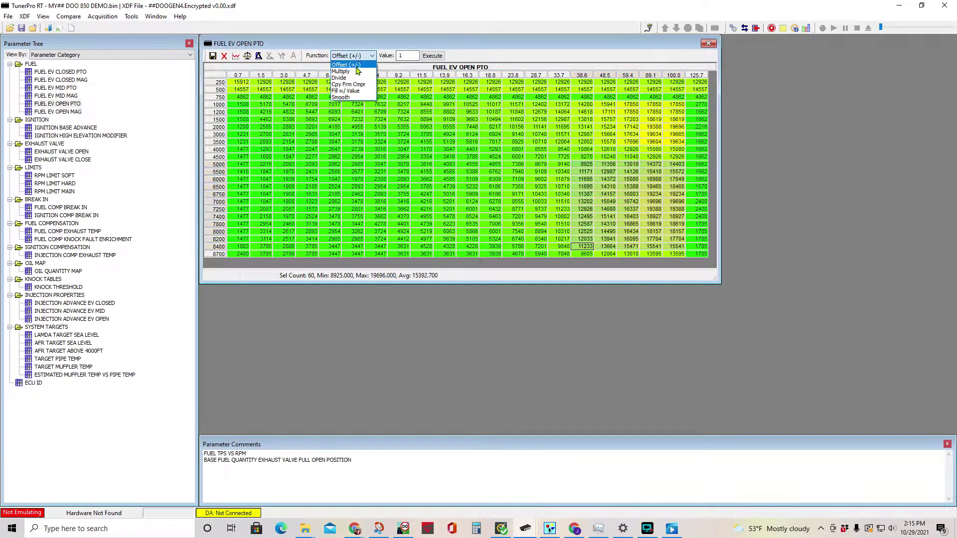
{"action": "left_click", "coordinate": [351, 72]}
{"action": "left_click", "coordinate": [407, 56]}
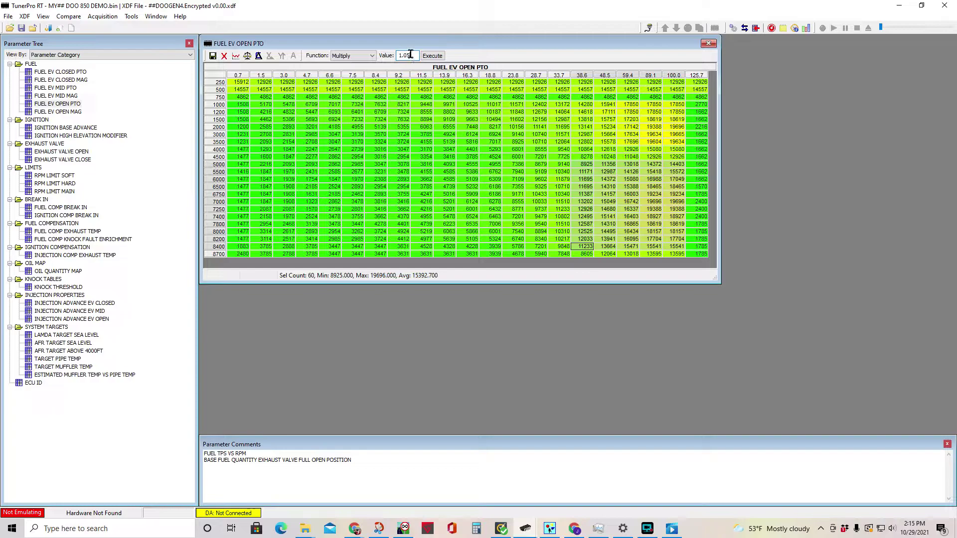
{"action": "left_click_drag", "start_coordinate": [404, 55], "coordinate": [392, 61]}
{"action": "type", "text": "."}
{"action": "left_click_drag", "start_coordinate": [410, 55], "coordinate": [393, 59]}
{"action": "type", "text": "1"}
{"action": "left_click", "coordinate": [431, 57]}
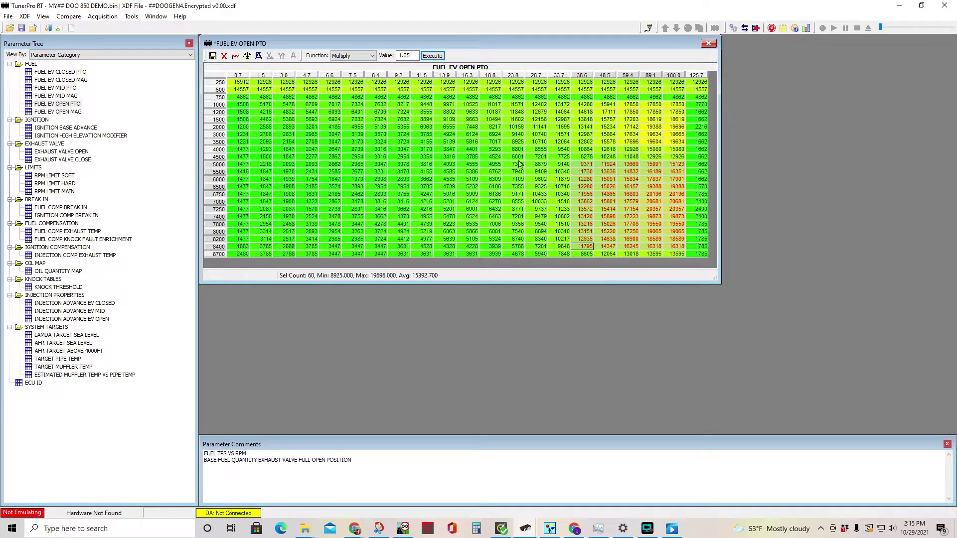
{"action": "left_click", "coordinate": [708, 44]}
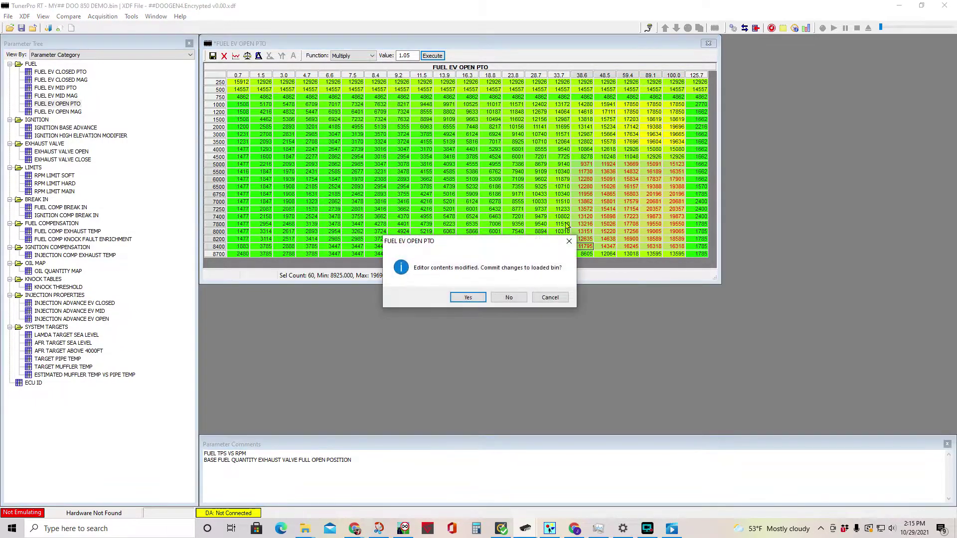
{"action": "left_click", "coordinate": [510, 299]}
- Save the bin under the new file name "MY## DOO 850 DEMO first test trial.bin" in the TL DEMO VIDEO folder
{"action": "left_click", "coordinate": [9, 16]}
{"action": "left_click", "coordinate": [43, 63]}
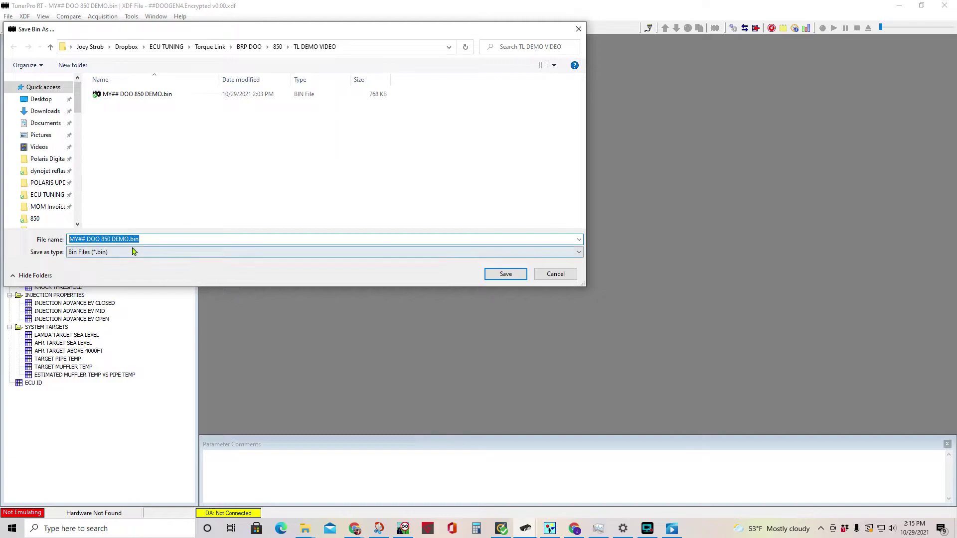
{"action": "left_click", "coordinate": [128, 238]}
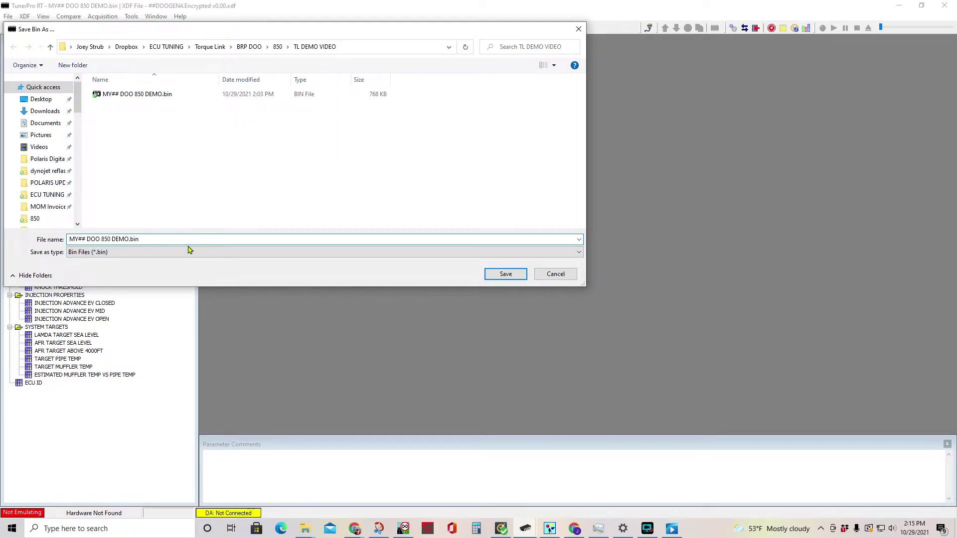
{"action": "type", "text": "first test trial"}
{"action": "left_click", "coordinate": [505, 273]}
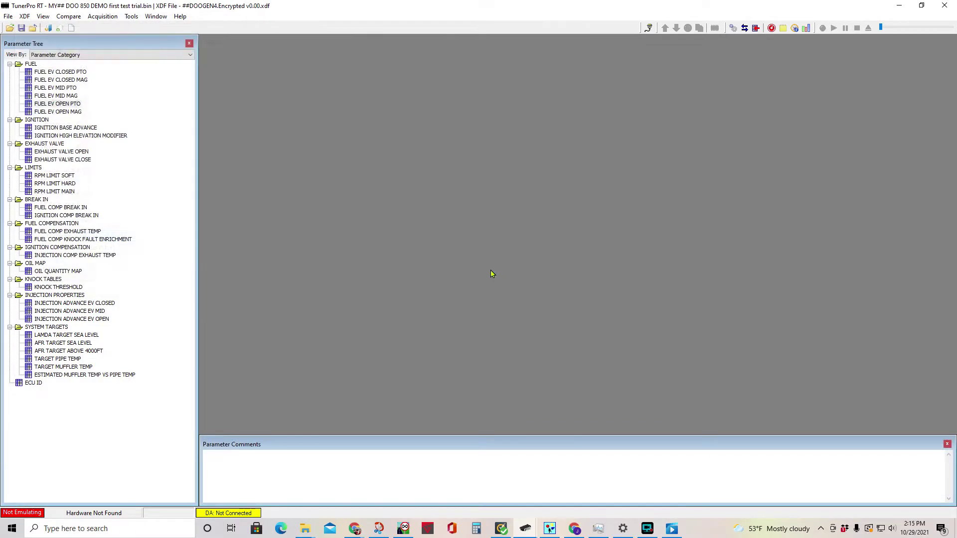
- Reopen FUEL EV OPEN PTO, multiply 5500 to 8700 RPM at 48.5 to 100.0 throttle by 1.05, and close without committing
{"action": "double_click", "coordinate": [63, 103]}
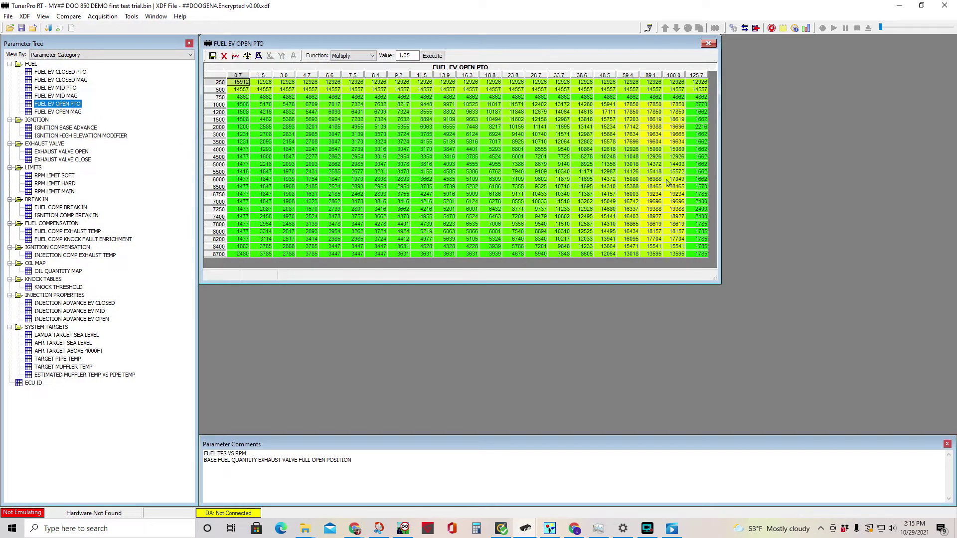
{"action": "left_click_drag", "start_coordinate": [677, 171], "coordinate": [600, 256]}
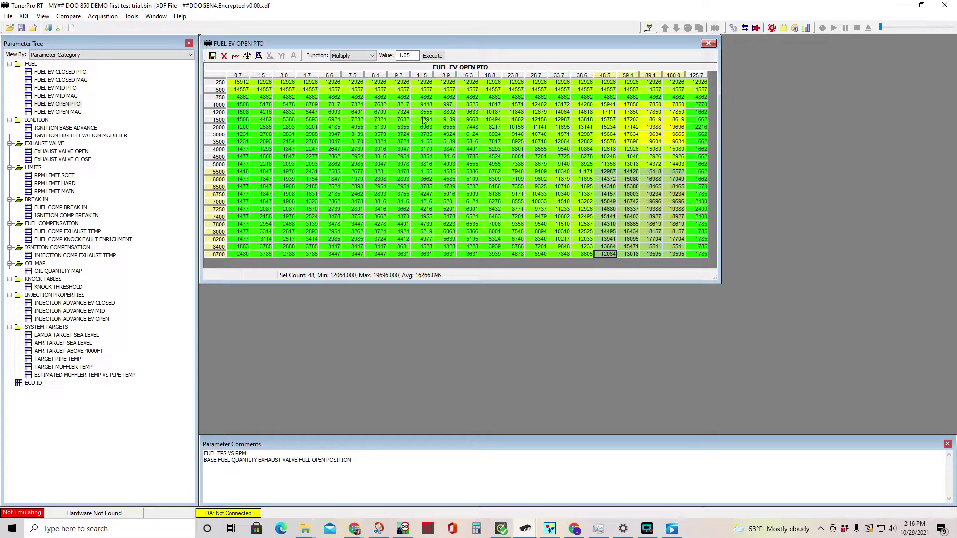
{"action": "left_click", "coordinate": [432, 56]}
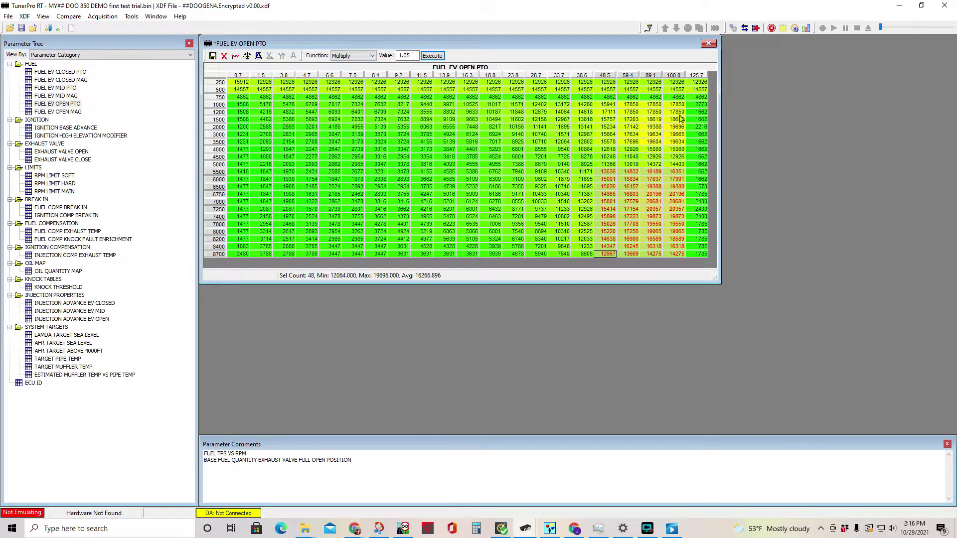
{"action": "left_click", "coordinate": [708, 43]}
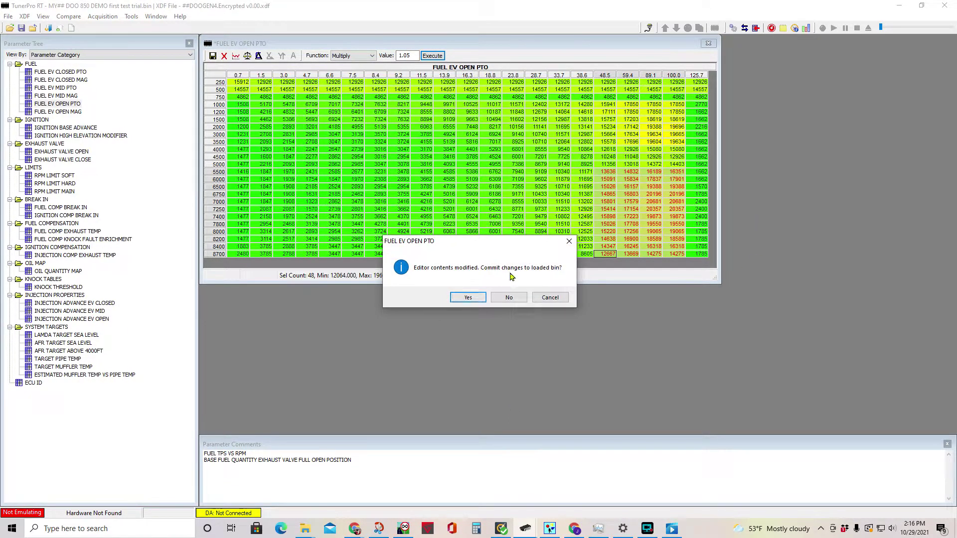
{"action": "left_click", "coordinate": [515, 300]}
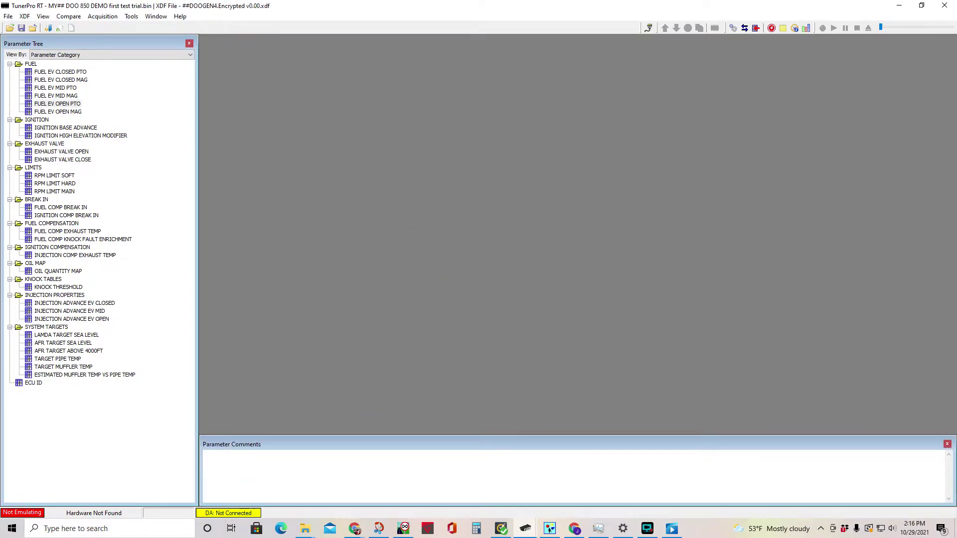
- Reopen FUEL EV OPEN PTO and multiply the cells from 5500 to 8200 RPM at 38.6 to 100.0 throttle by 1.05
{"action": "double_click", "coordinate": [74, 104]}
{"action": "left_click_drag", "start_coordinate": [676, 174], "coordinate": [582, 239]}
{"action": "left_click", "coordinate": [432, 56]}
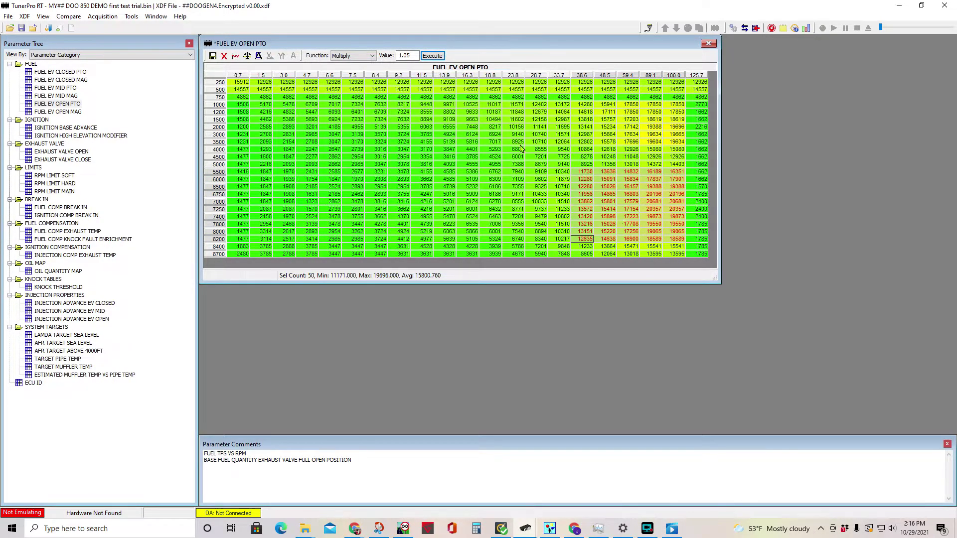
- Multiply the FUEL EV OPEN PTO cells from 3500 to 5500 RPM at 7.5 to 23.8 throttle by .95 and commit the changes
{"action": "left_click_drag", "start_coordinate": [519, 143], "coordinate": [356, 172]}
{"action": "left_click_drag", "start_coordinate": [418, 56], "coordinate": [388, 60]}
{"action": "type", "text": ".95"}
{"action": "left_click", "coordinate": [432, 55]}
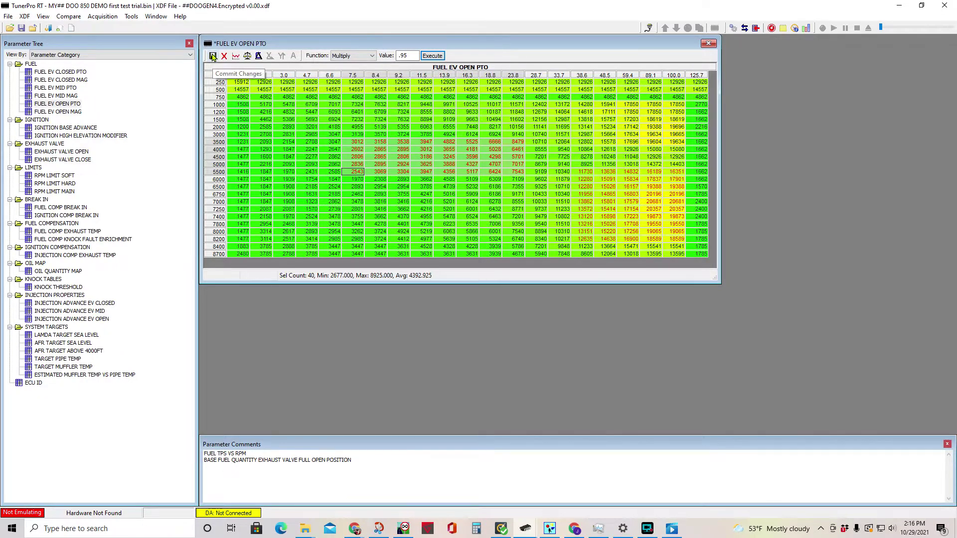
{"action": "left_click", "coordinate": [213, 56]}
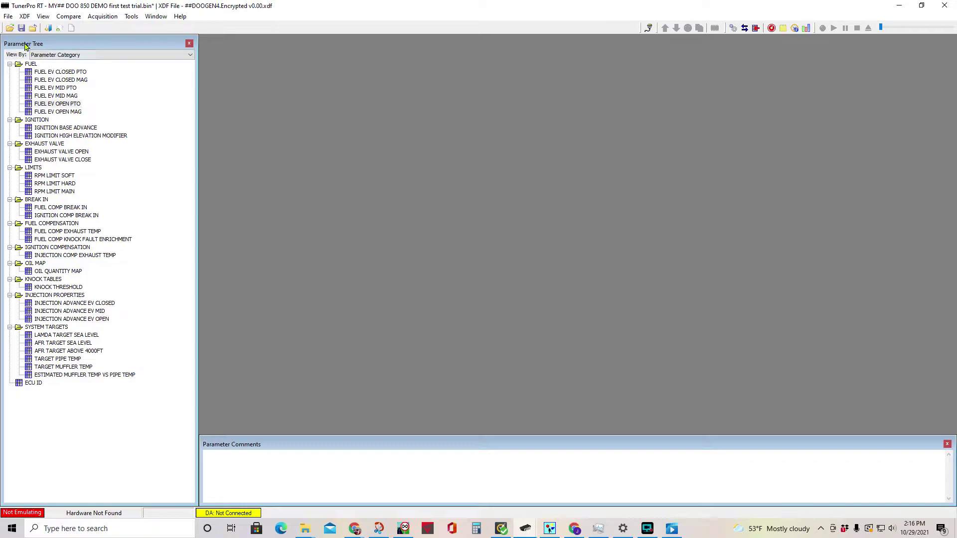
- Save the bin with the FUEL EV OPEN PTO changes, overwriting "MY## DOO 850 DEMO first test trial.bin" in the TL DEMO VIDEO folder
{"action": "left_click", "coordinate": [8, 16]}
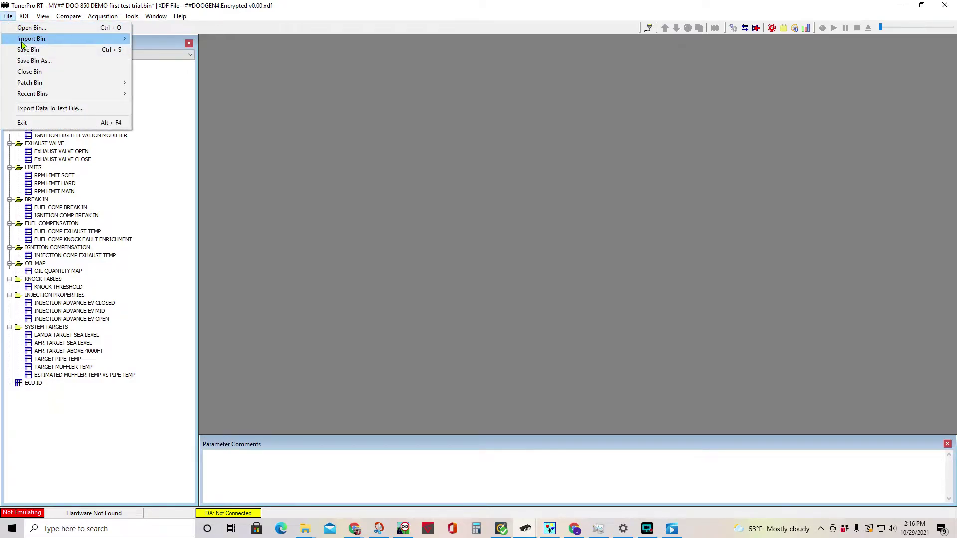
{"action": "left_click", "coordinate": [28, 61]}
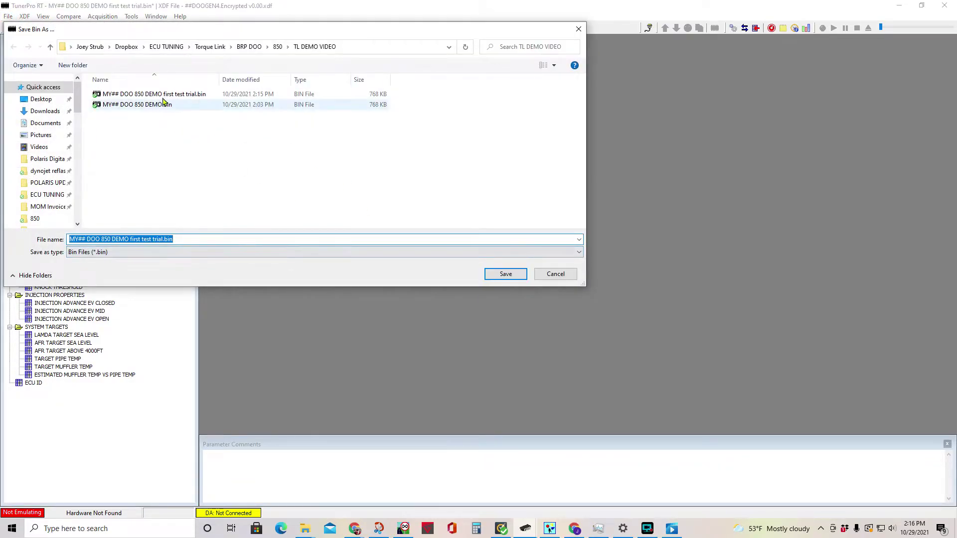
{"action": "left_click", "coordinate": [161, 94]}
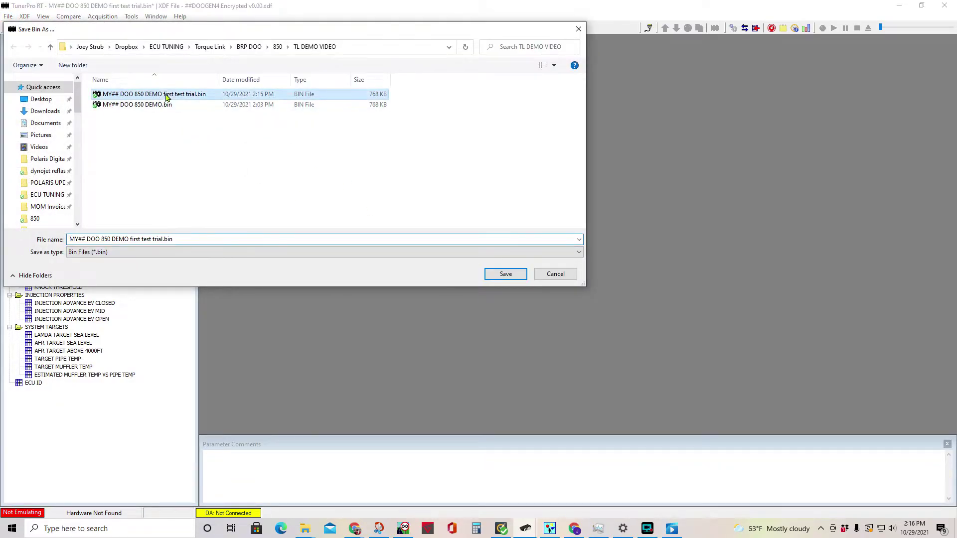
{"action": "left_click", "coordinate": [504, 274]}
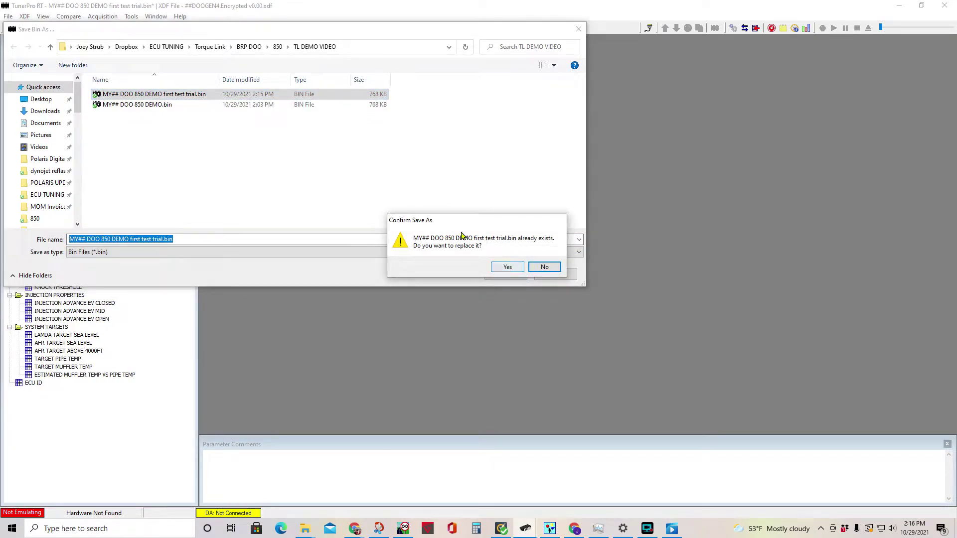
{"action": "left_click", "coordinate": [507, 269]}
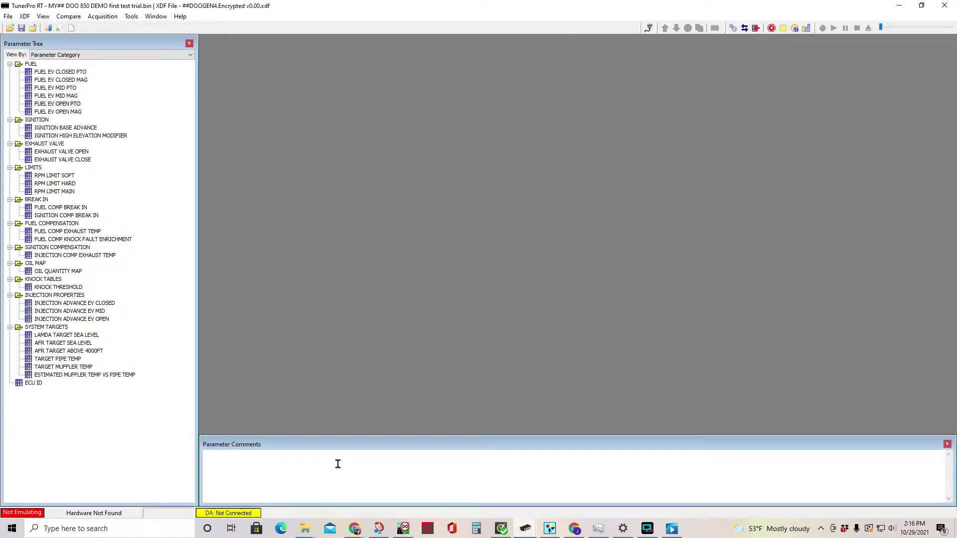
- Switch to File Explorer, review "MY## DOO 850 DEMO first test trial.log" from the TL DEMO VIDEO folder, and close the log and folder
{"action": "left_click", "coordinate": [307, 530]}
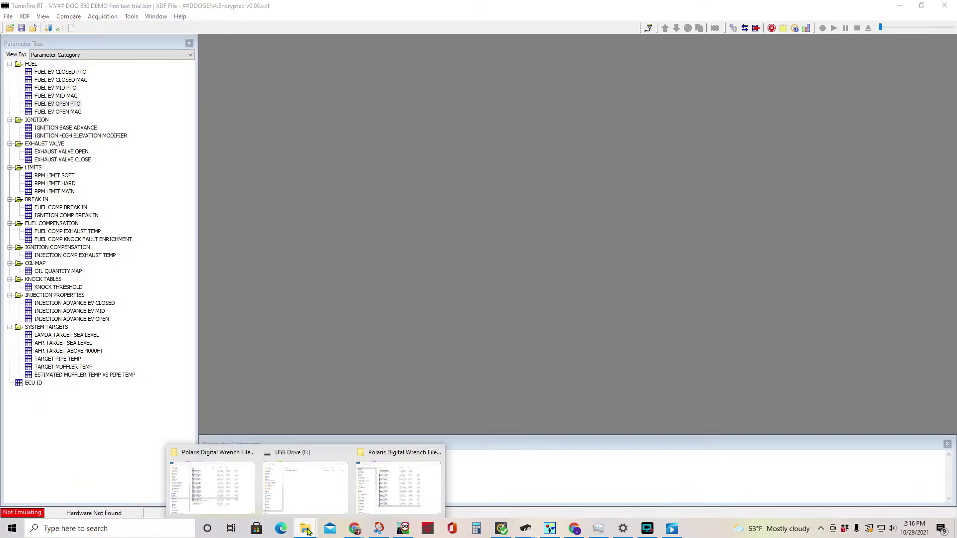
{"action": "left_click", "coordinate": [307, 529]}
{"action": "left_click", "coordinate": [307, 530]}
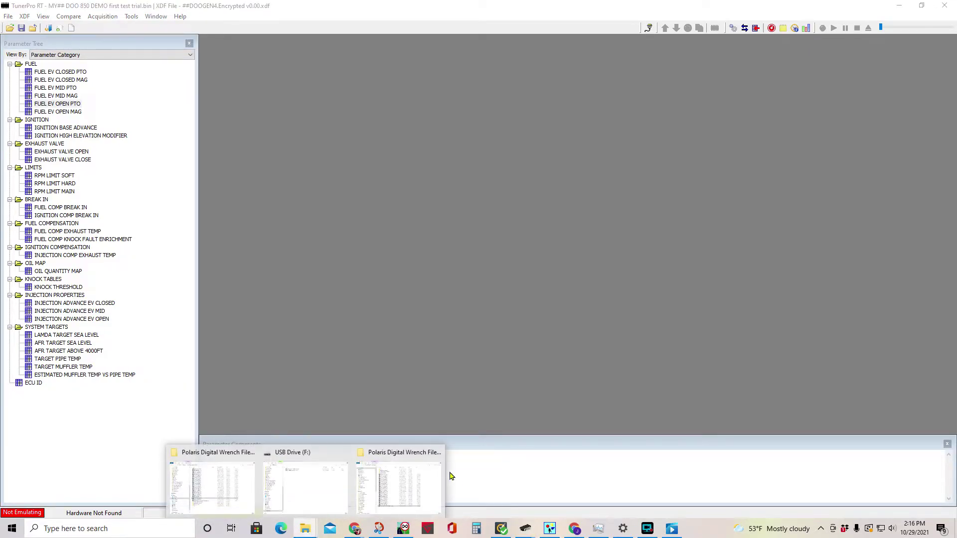
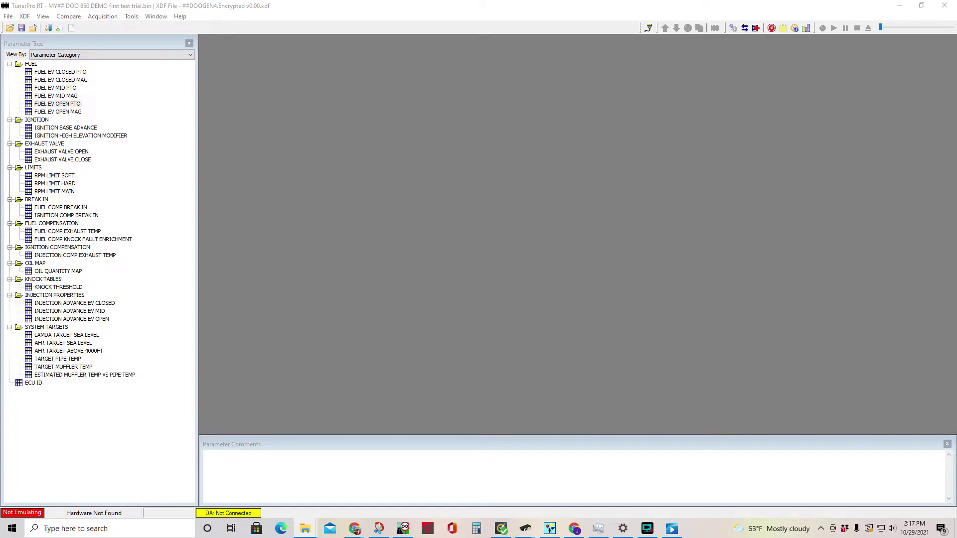
{"action": "left_click_drag", "start_coordinate": [207, 11], "coordinate": [475, 158]}
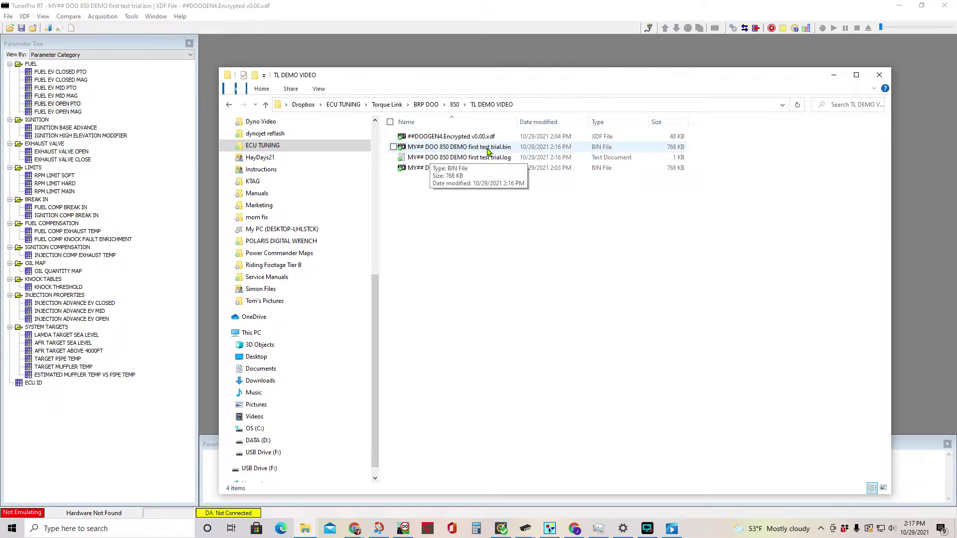
{"action": "double_click", "coordinate": [455, 158]}
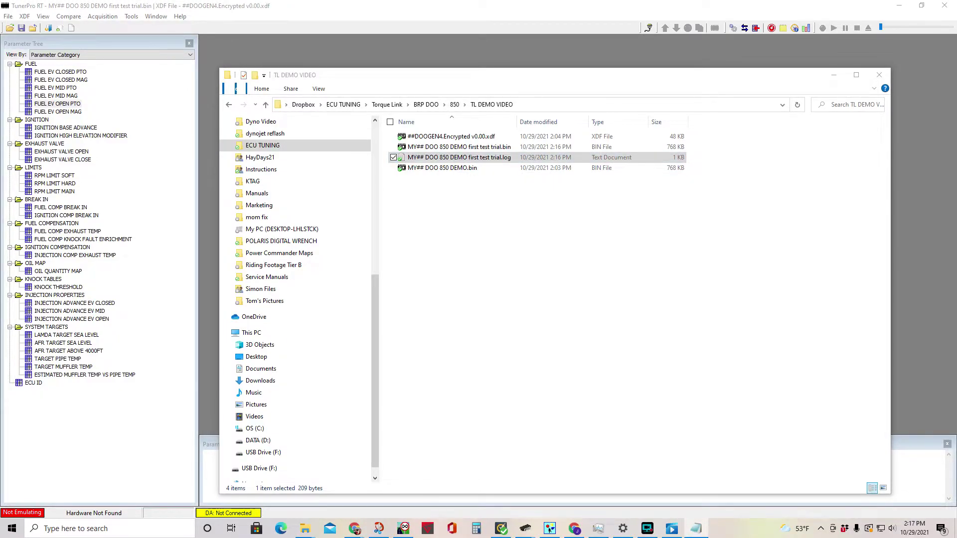
{"action": "left_click_drag", "start_coordinate": [486, 111], "coordinate": [678, 71]}
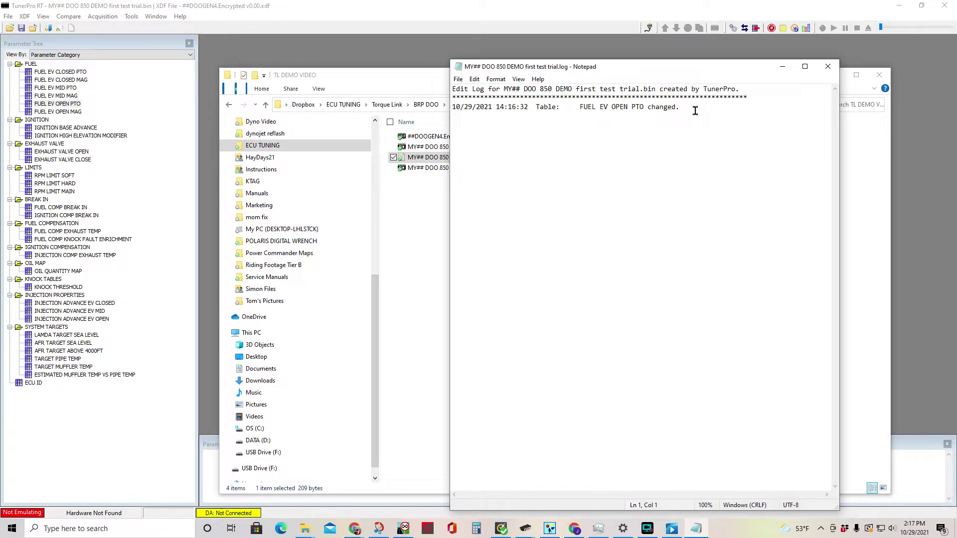
{"action": "left_click", "coordinate": [828, 68]}
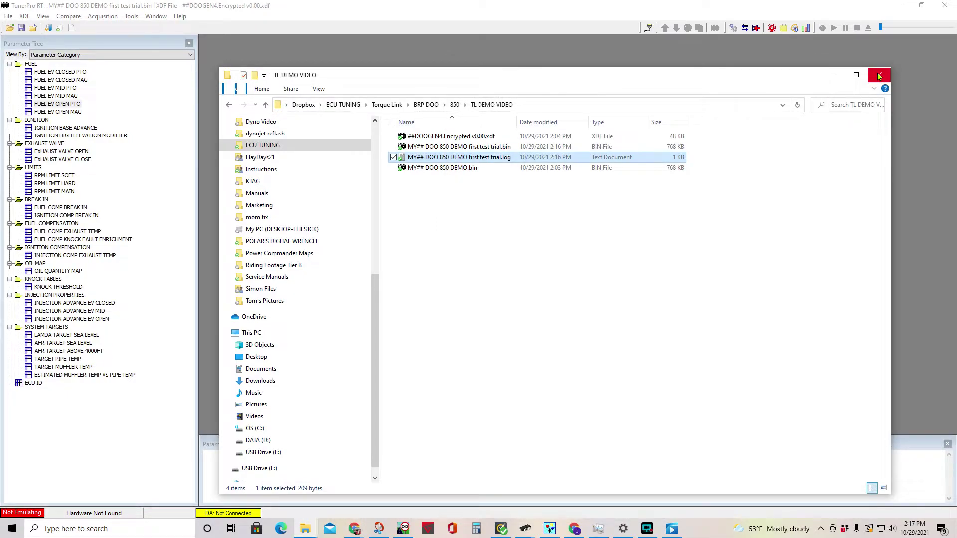
{"action": "left_click", "coordinate": [879, 75]}
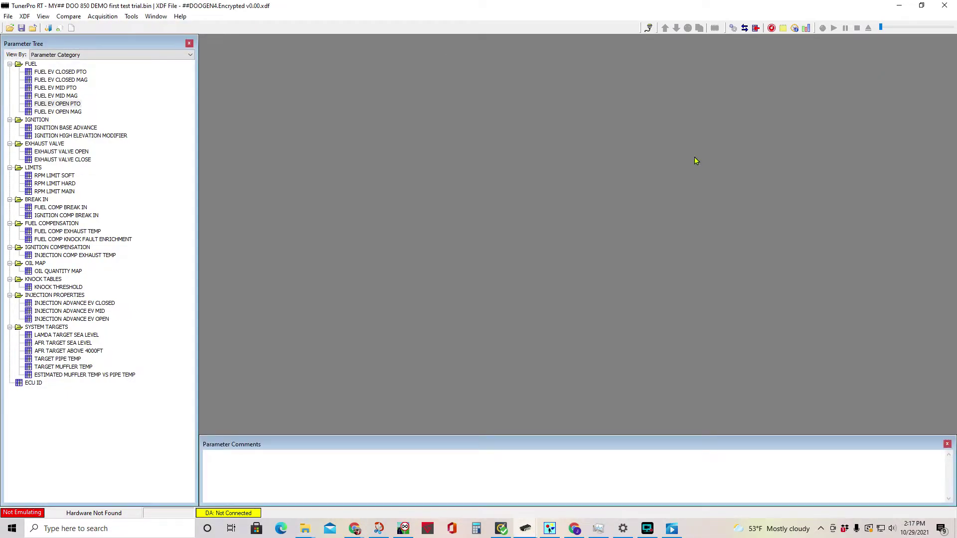
- In IGNITION BASE ADVANCE, offset the 7250 to 7800 RPM cells at 100.0 throttle by 1 and commit the change
{"action": "double_click", "coordinate": [52, 128]}
{"action": "left_click", "coordinate": [676, 217]}
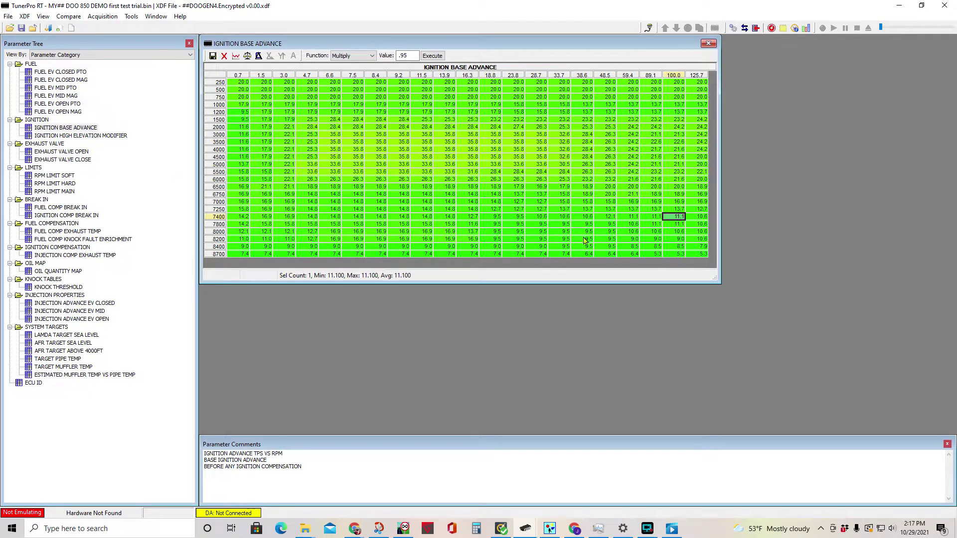
{"action": "left_click", "coordinate": [679, 210]}
{"action": "left_click_drag", "start_coordinate": [680, 210], "coordinate": [677, 227]}
{"action": "left_click", "coordinate": [345, 56]}
{"action": "left_click", "coordinate": [346, 65]}
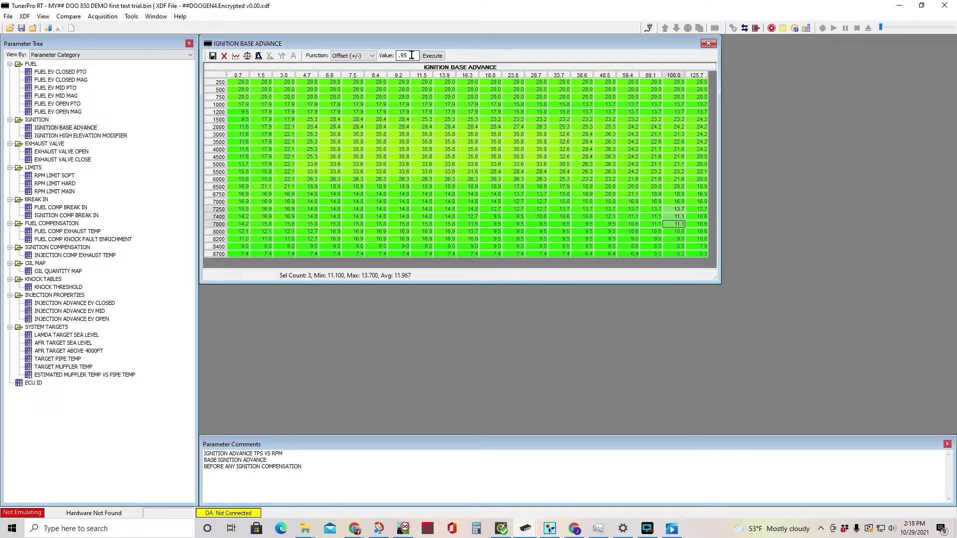
{"action": "left_click_drag", "start_coordinate": [409, 56], "coordinate": [396, 56]}
{"action": "type", "text": "1"}
{"action": "left_click", "coordinate": [433, 57]}
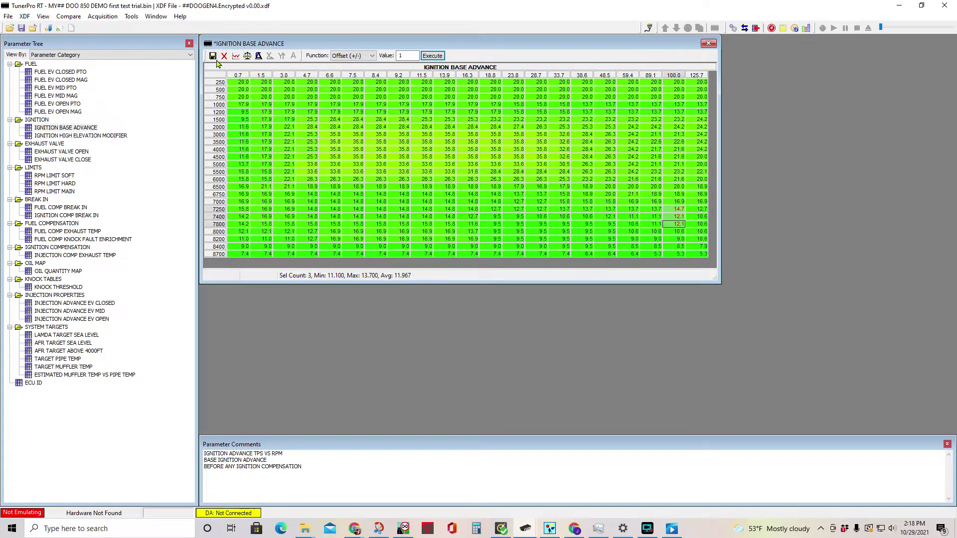
{"action": "left_click", "coordinate": [213, 57]}
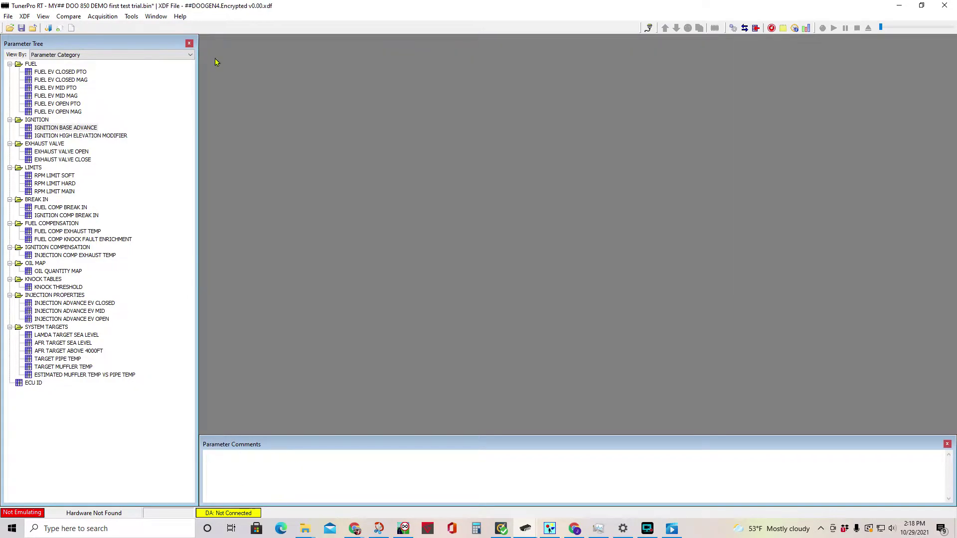
- Save the bin with the ignition change, replacing the existing "MY## DOO 850 DEMO first test trial.bin"
{"action": "left_click", "coordinate": [9, 17]}
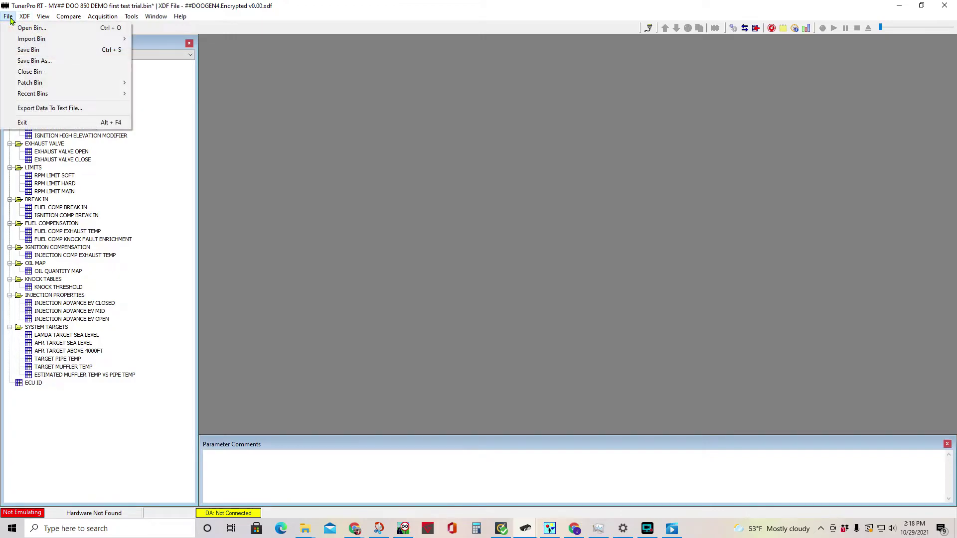
{"action": "left_click", "coordinate": [43, 62]}
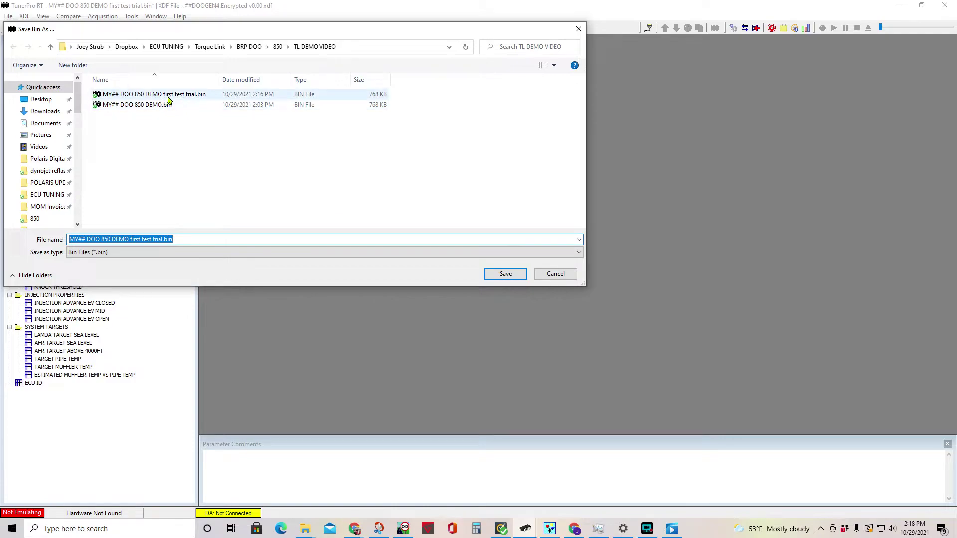
{"action": "left_click", "coordinate": [165, 95]}
{"action": "left_click", "coordinate": [501, 275]}
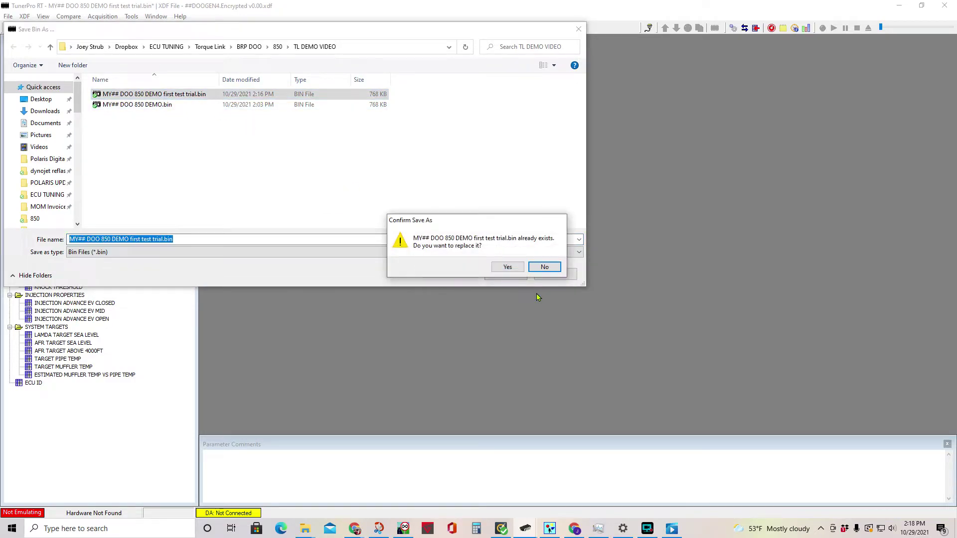
{"action": "left_click", "coordinate": [516, 269]}
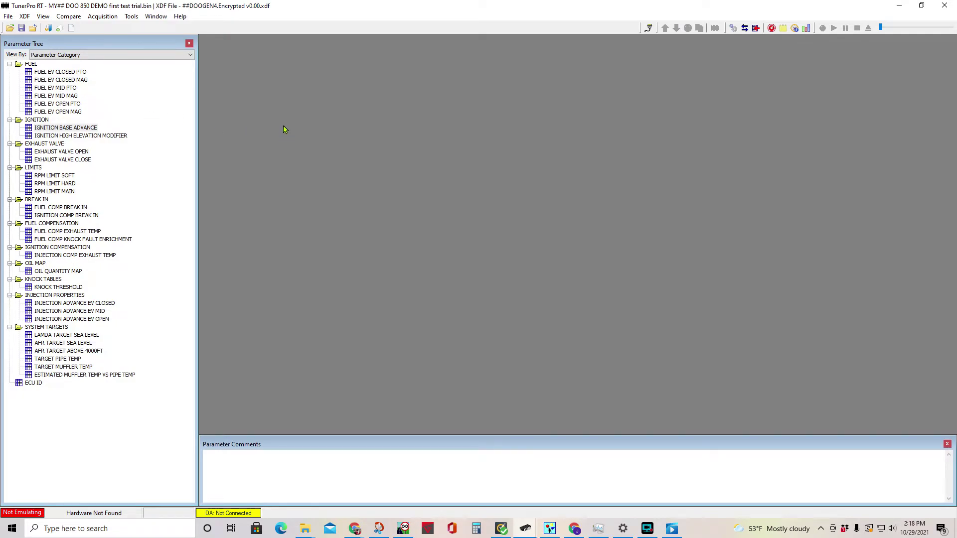
- In EXHAUST VALVE OPEN, fill the 5500 and 6000 RPM cells from 48.5 to 100.0 throttle with 38
{"action": "left_click", "coordinate": [61, 153]}
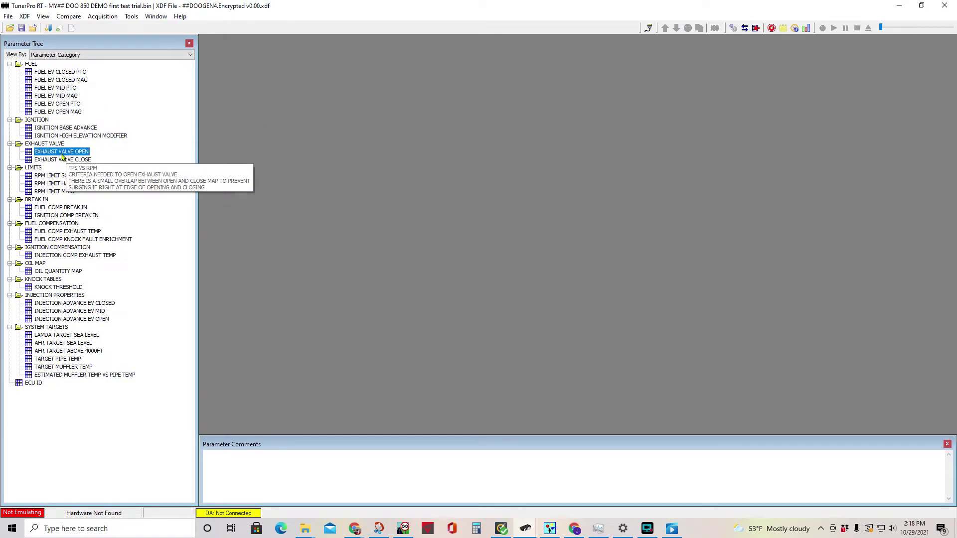
{"action": "double_click", "coordinate": [62, 157]}
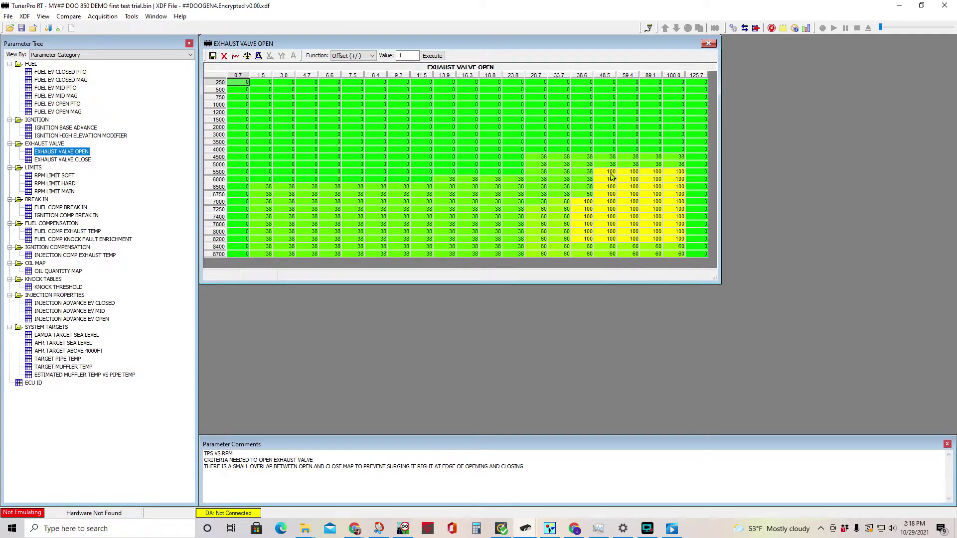
{"action": "left_click_drag", "start_coordinate": [611, 174], "coordinate": [672, 183]}
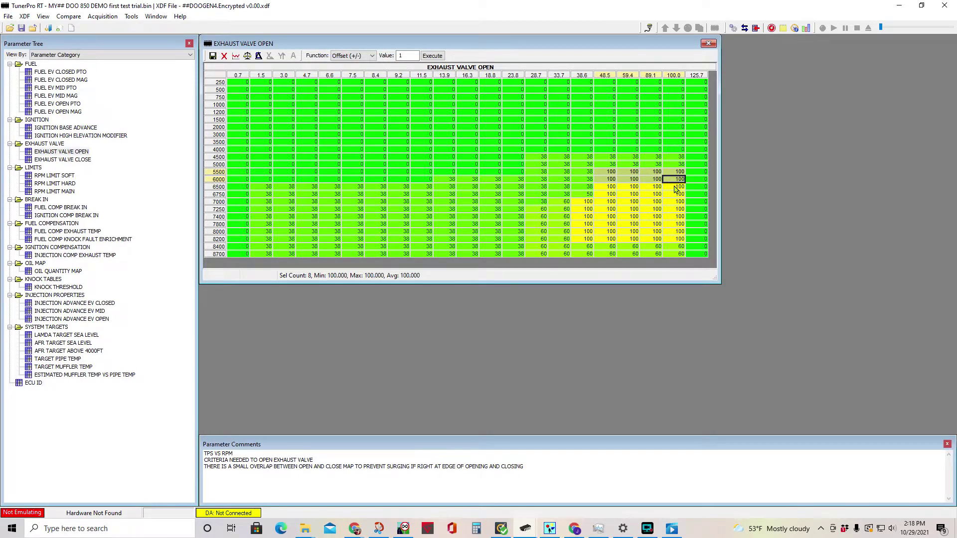
{"action": "left_click", "coordinate": [409, 56]}
{"action": "left_click", "coordinate": [358, 56]}
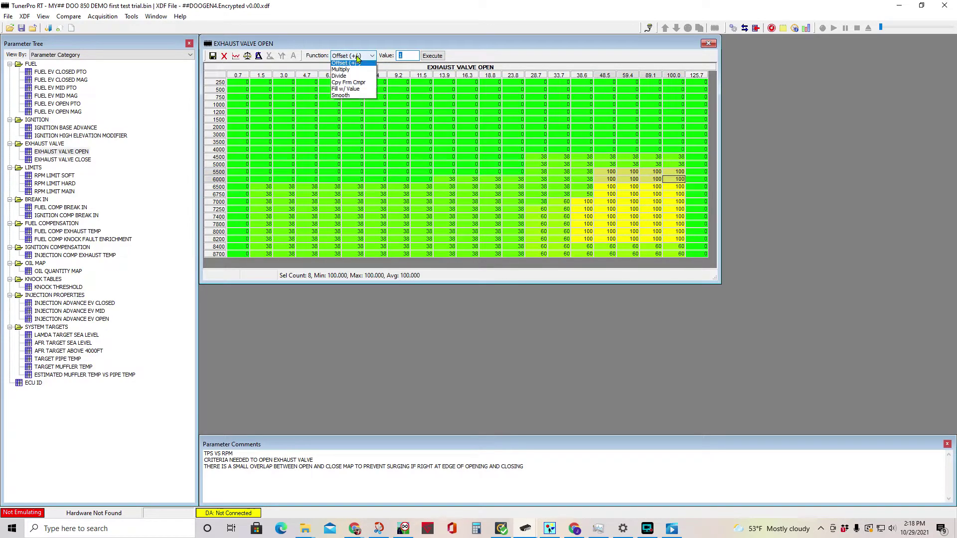
{"action": "left_click", "coordinate": [353, 91]}
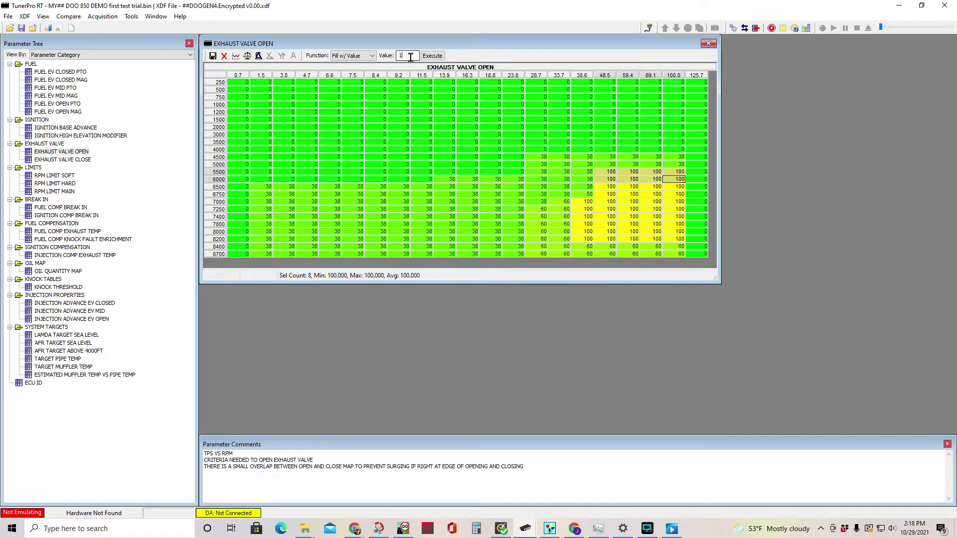
{"action": "left_click", "coordinate": [409, 55]}
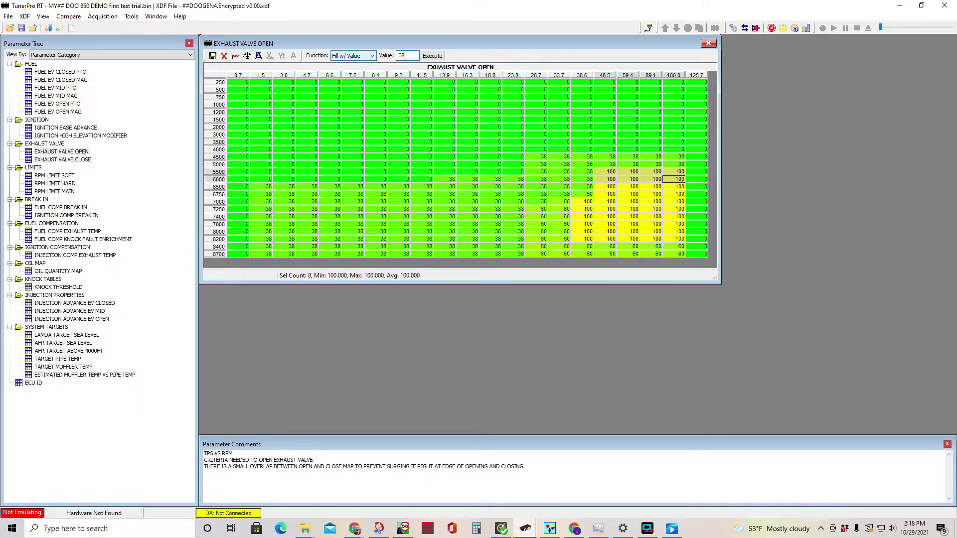
{"action": "left_click", "coordinate": [432, 55]}
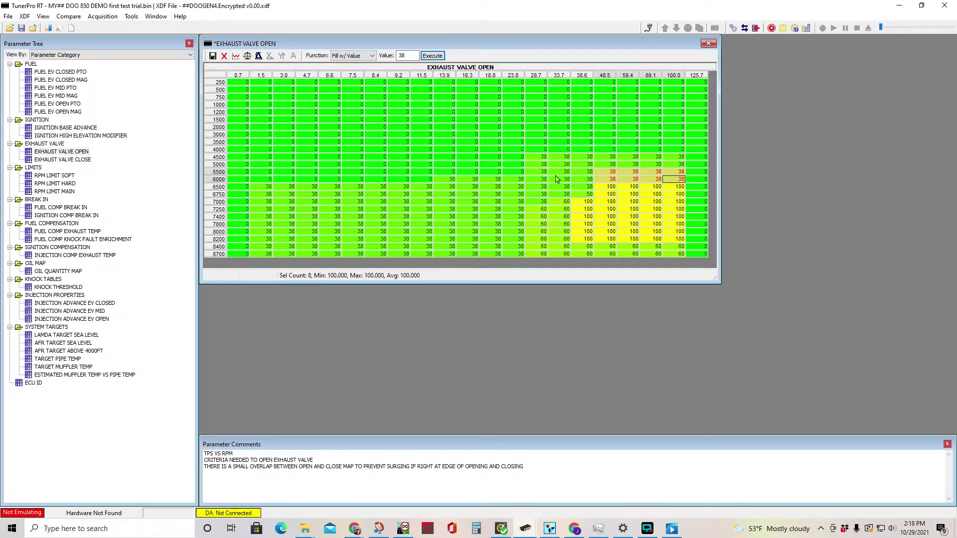
- Fill the EXHAUST VALVE CLOSE cells at 5500 and 6000 RPM, 48.5 to 100.0 throttle, with 38 and commit both exhaust valve tables
{"action": "double_click", "coordinate": [74, 160]}
{"action": "left_click_drag", "start_coordinate": [692, 185], "coordinate": [614, 195]}
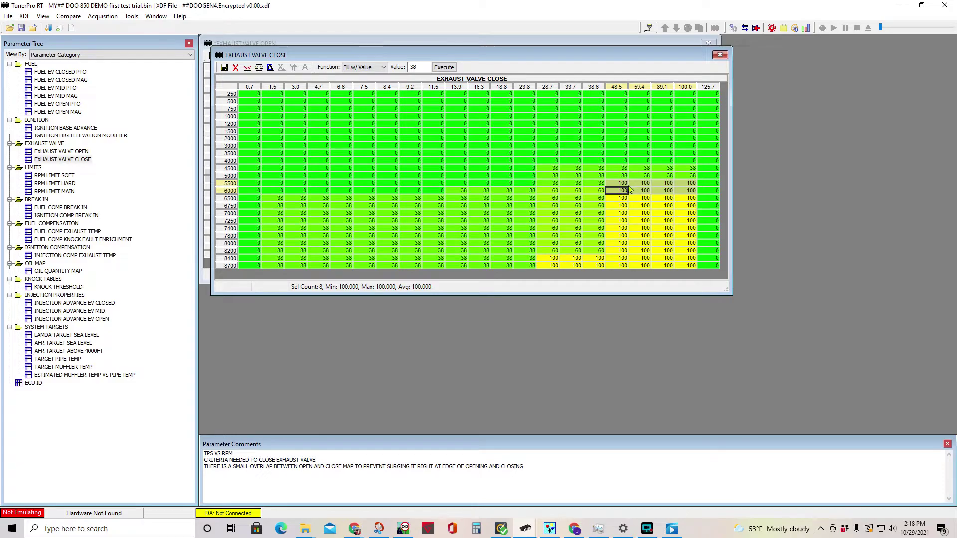
{"action": "left_click", "coordinate": [444, 67]}
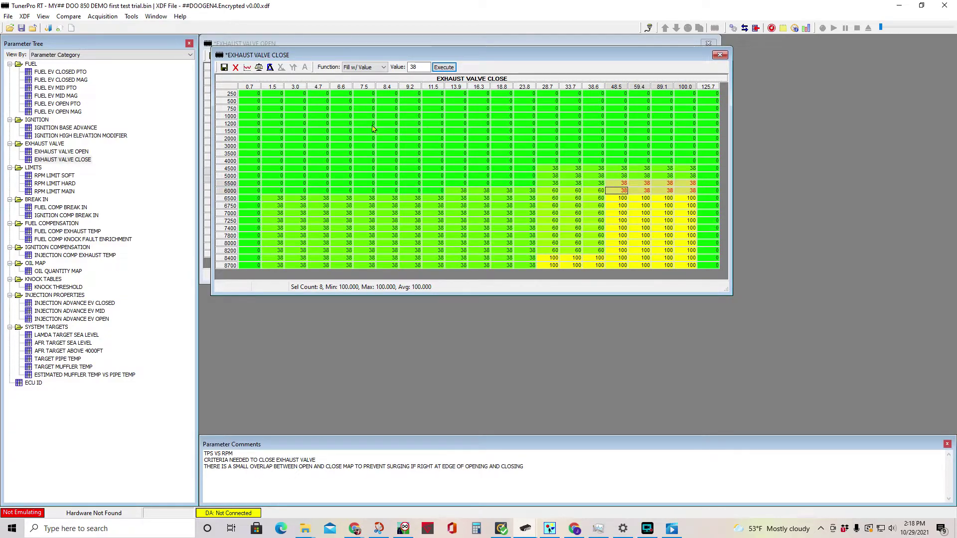
{"action": "left_click", "coordinate": [209, 61]}
{"action": "left_click", "coordinate": [213, 56]}
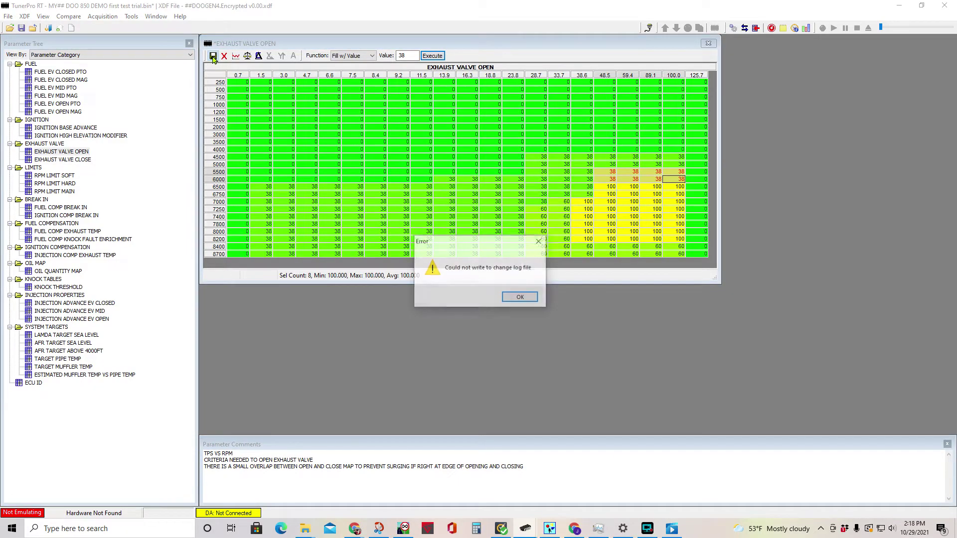
{"action": "left_click", "coordinate": [520, 298]}
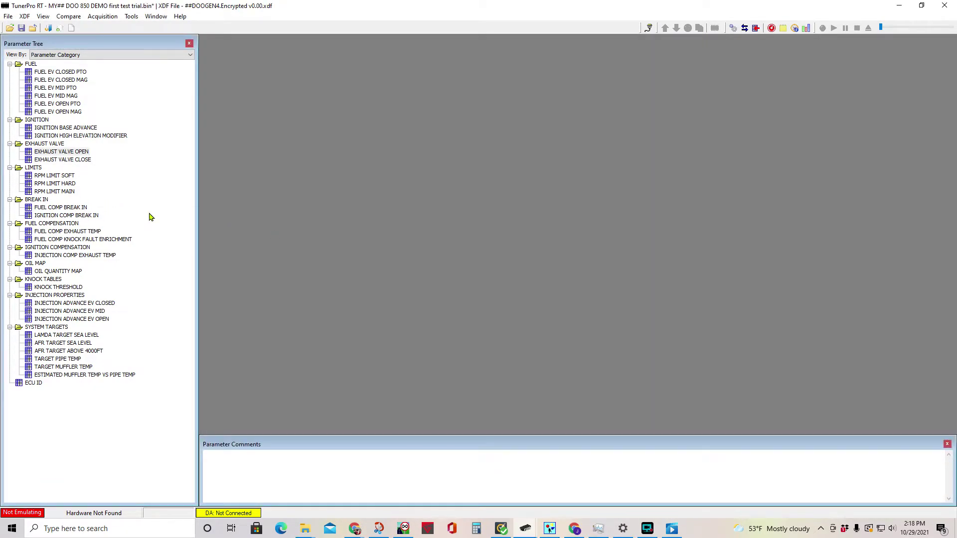
- Open the main, soft and hard RPM limit tables, set RPM LIMIT HARD to 9500 and commit it
{"action": "double_click", "coordinate": [63, 193]}
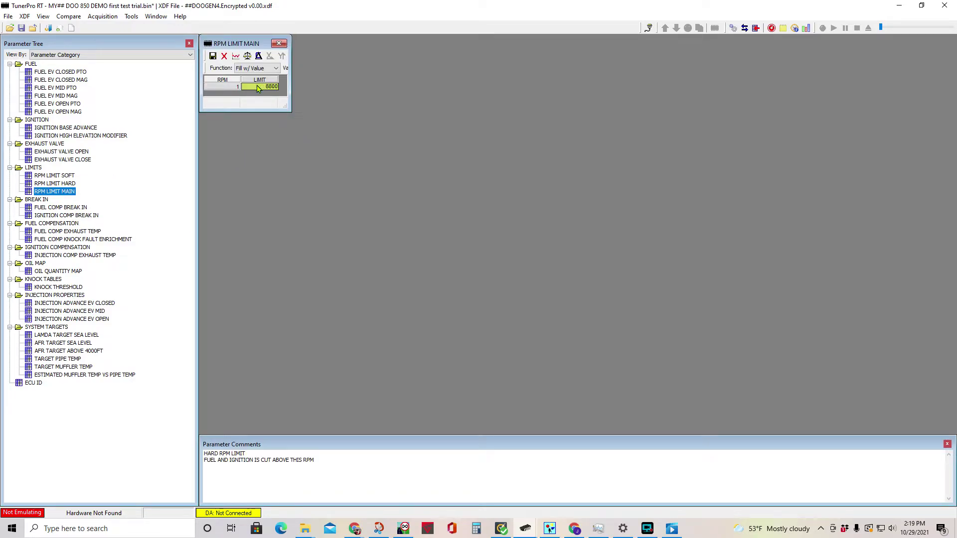
{"action": "double_click", "coordinate": [54, 175]}
{"action": "double_click", "coordinate": [54, 184]}
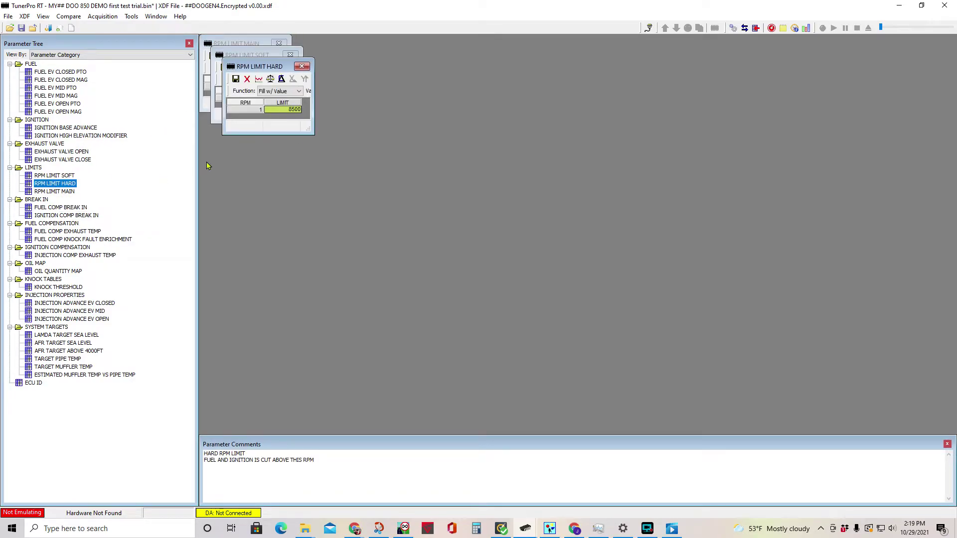
{"action": "left_click", "coordinate": [288, 110]}
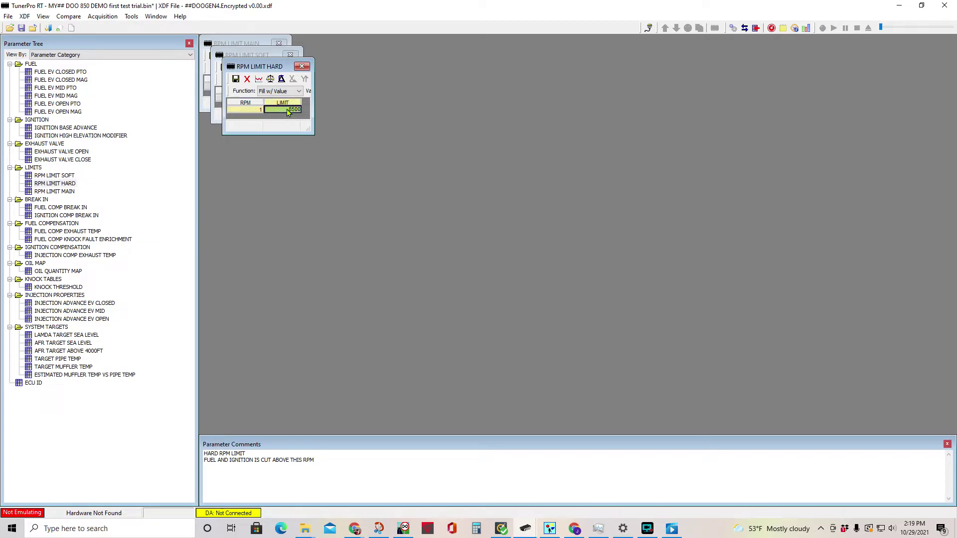
{"action": "type", "text": "9500"}
{"action": "key", "text": "Return"}
{"action": "left_click", "coordinate": [236, 78]}
- Set RPM LIMIT SOFT to 8500 and commit the change
{"action": "left_click", "coordinate": [281, 101]}
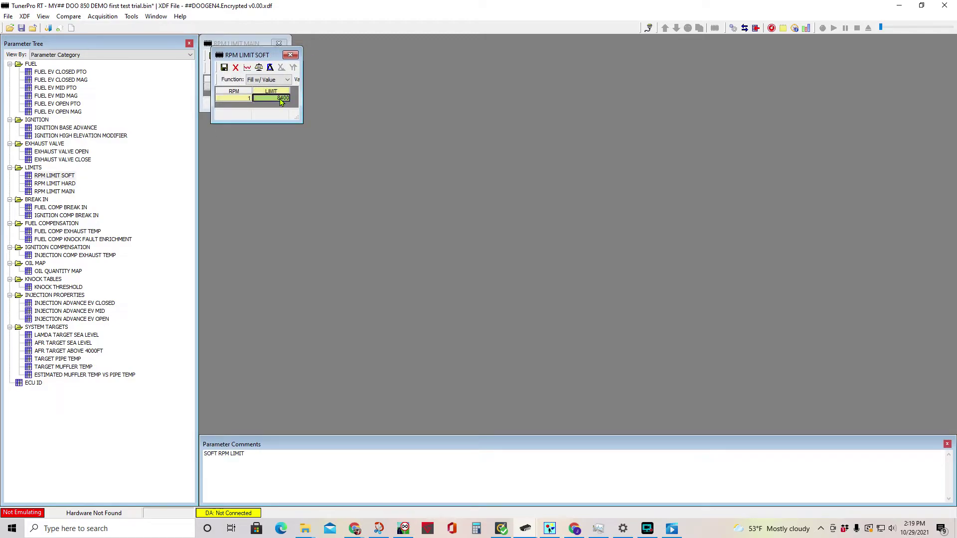
{"action": "type", "text": "8500"}
{"action": "key", "text": "Return"}
{"action": "left_click", "coordinate": [235, 68]}
- Set RPM LIMIT MAIN to 9500 and commit the change
{"action": "left_click", "coordinate": [272, 87]}
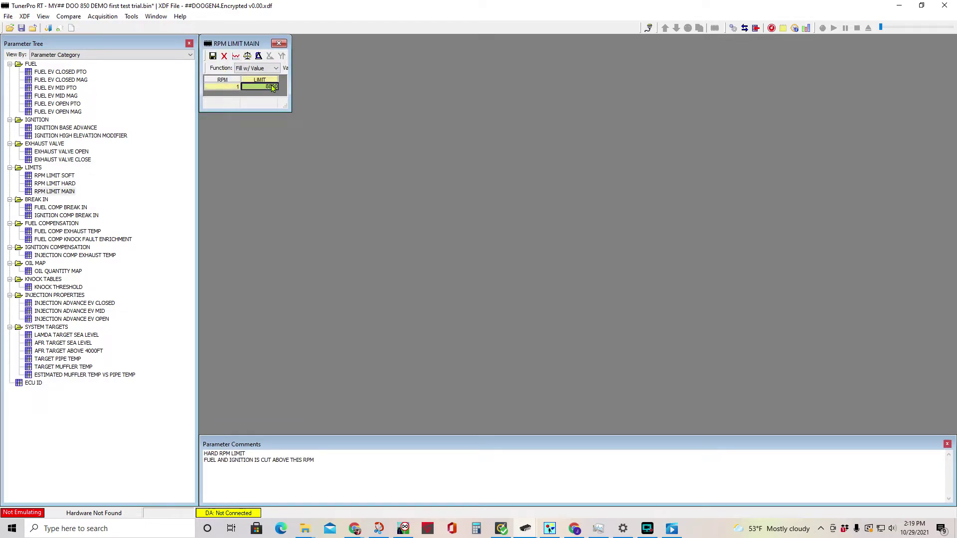
{"action": "key", "text": "BackSpace"}
{"action": "type", "text": "9500"}
{"action": "key", "text": "Return"}
{"action": "left_click", "coordinate": [214, 56]}
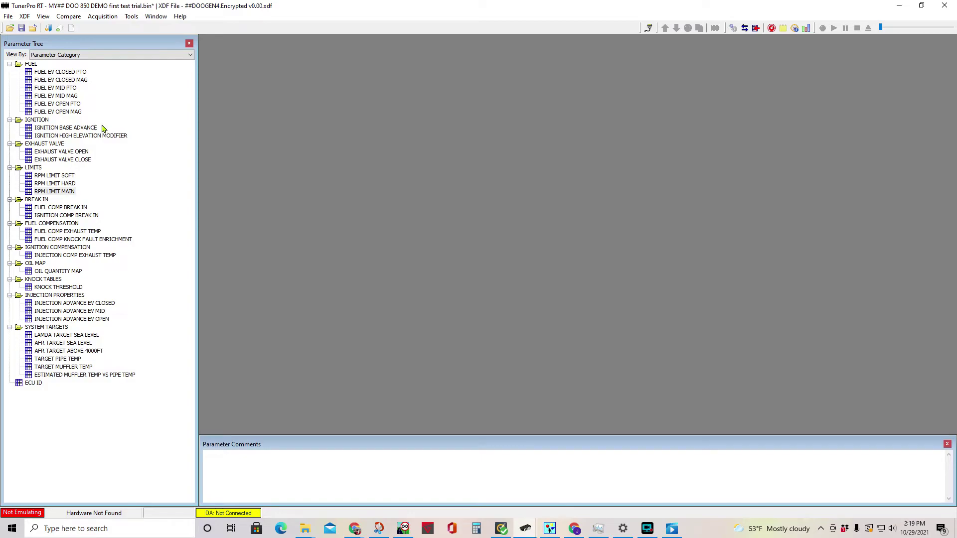
{"action": "left_click", "coordinate": [76, 129]}
{"action": "double_click", "coordinate": [77, 129]}
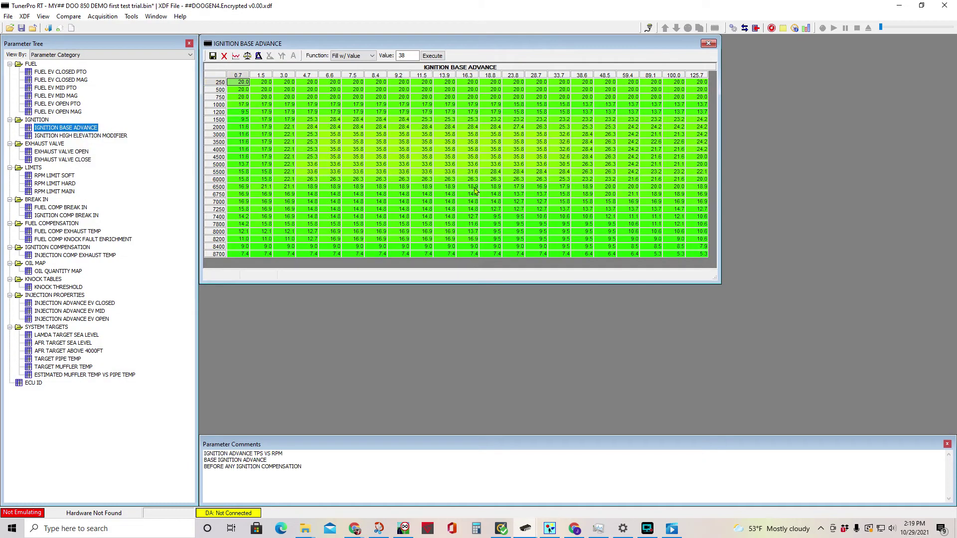
{"action": "left_click", "coordinate": [679, 224]}
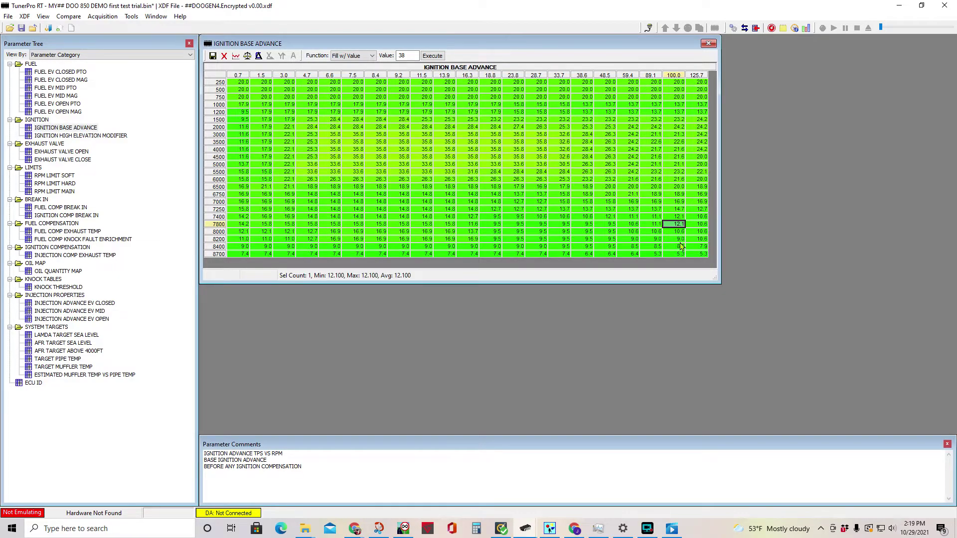
{"action": "left_click_drag", "start_coordinate": [679, 240], "coordinate": [632, 258]}
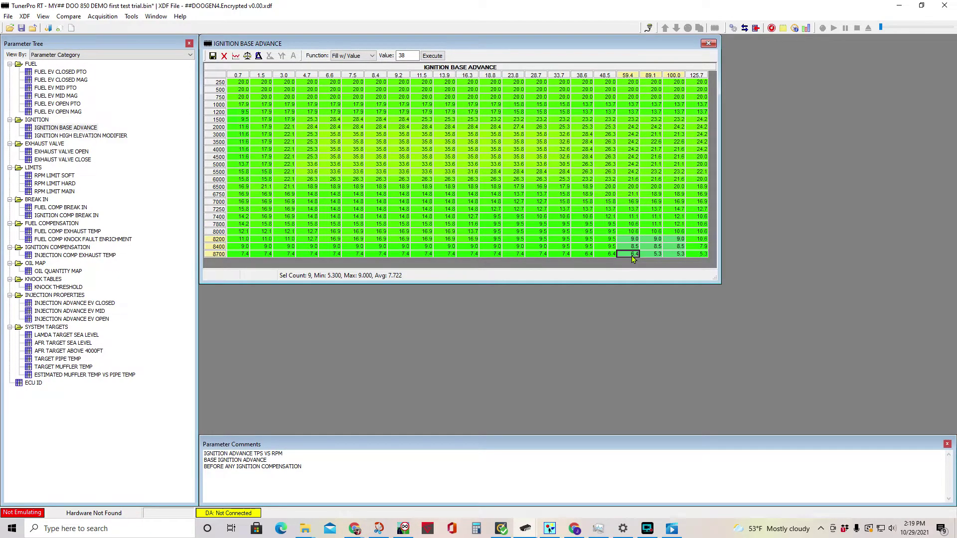
{"action": "left_click", "coordinate": [679, 240]}
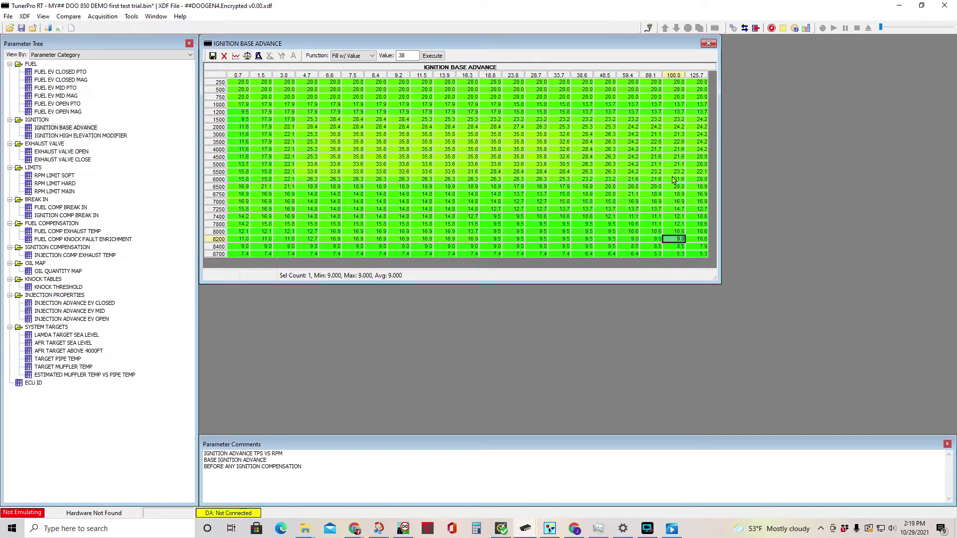
{"action": "left_click_drag", "start_coordinate": [679, 149], "coordinate": [605, 202]}
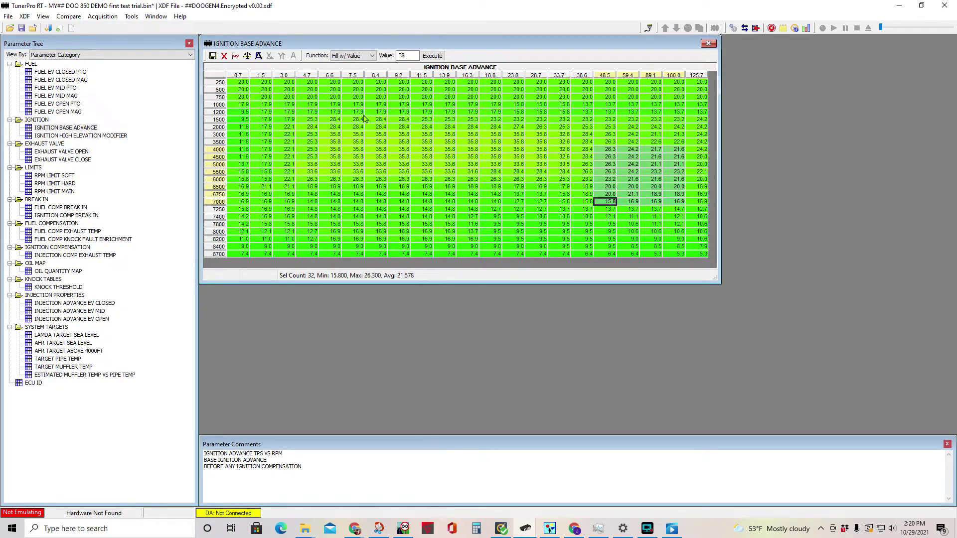
{"action": "double_click", "coordinate": [405, 55]}
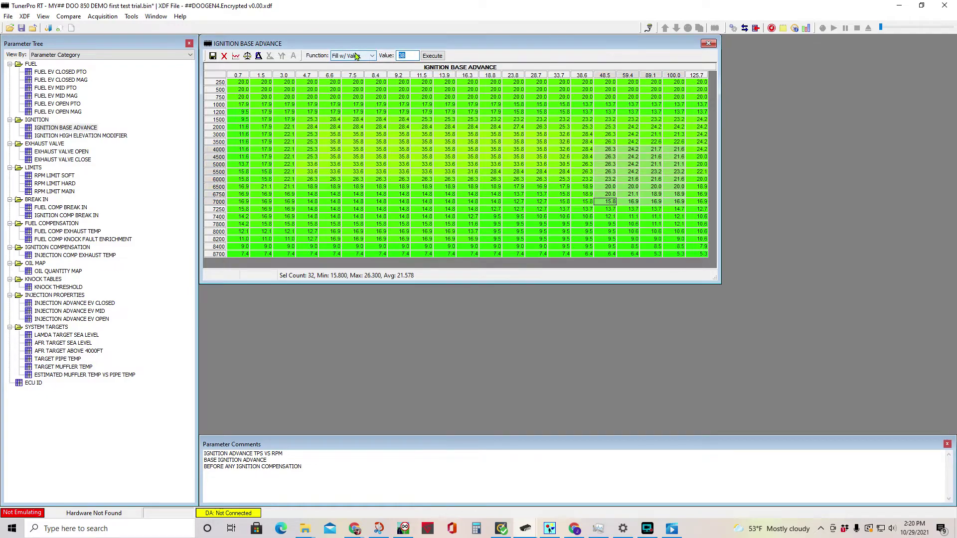
{"action": "type", "text": "2"}
{"action": "left_click", "coordinate": [432, 56]}
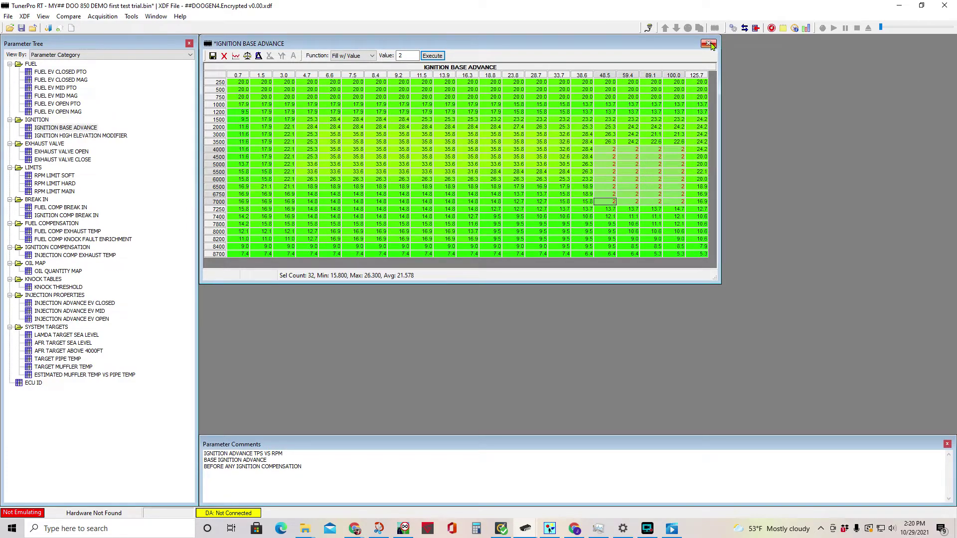
{"action": "left_click", "coordinate": [710, 44]}
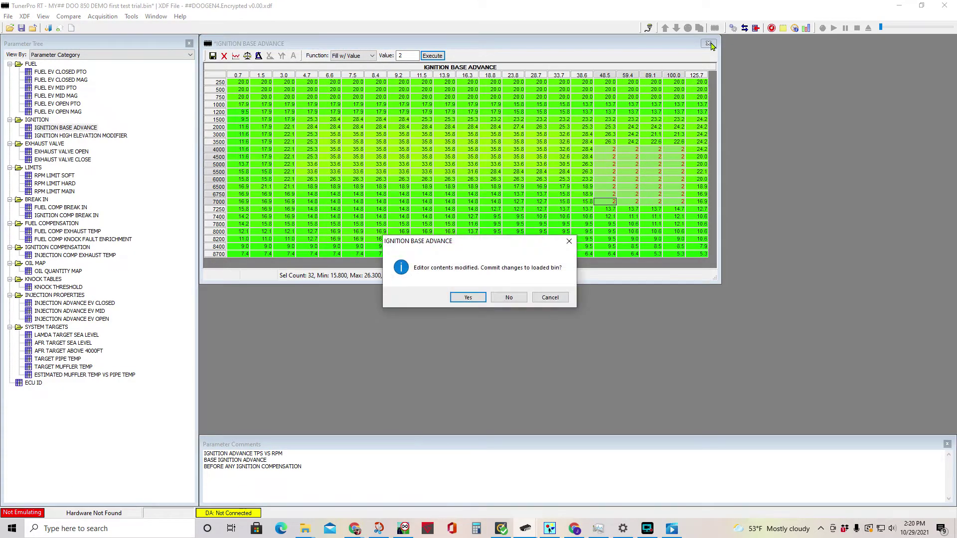
{"action": "left_click", "coordinate": [505, 298]}
- In IGNITION BASE ADVANCE, offset the 4000 to 7400 RPM cells from 48.5 to 100.0 throttle by 2
{"action": "double_click", "coordinate": [82, 129]}
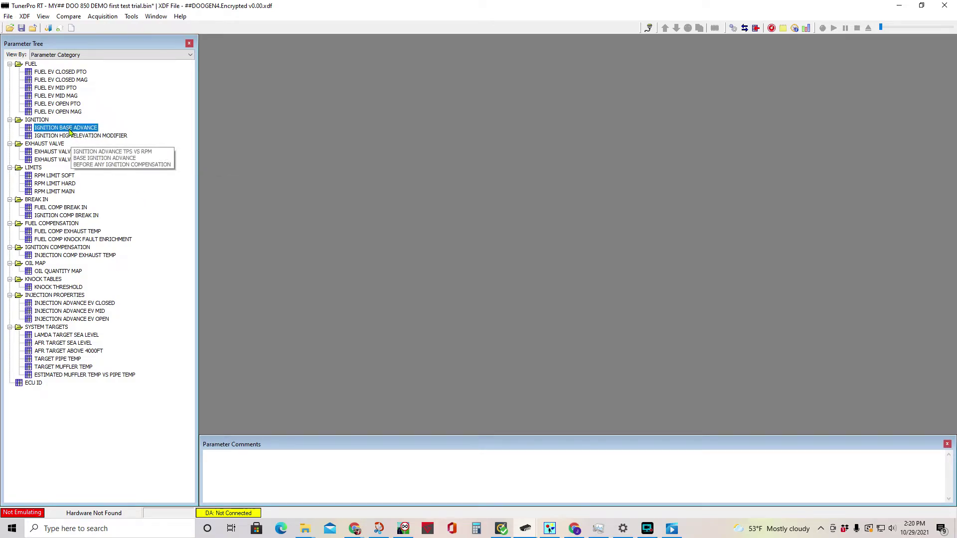
{"action": "left_click_drag", "start_coordinate": [678, 149], "coordinate": [601, 222]}
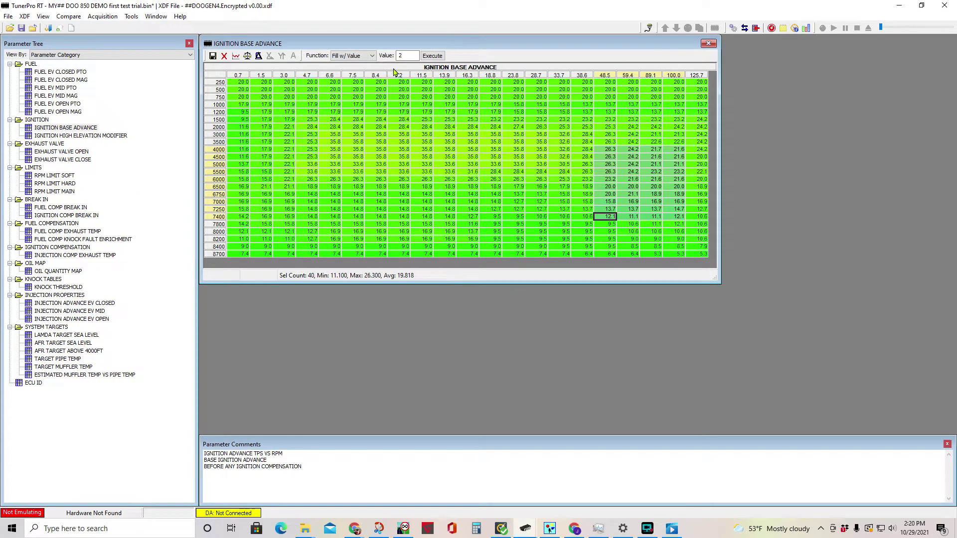
{"action": "left_click", "coordinate": [354, 56]}
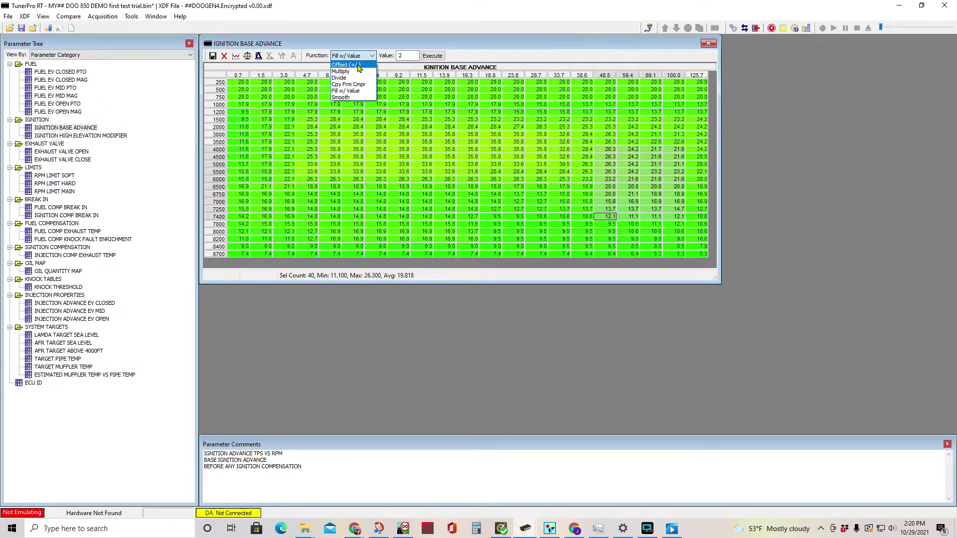
{"action": "left_click", "coordinate": [357, 65]}
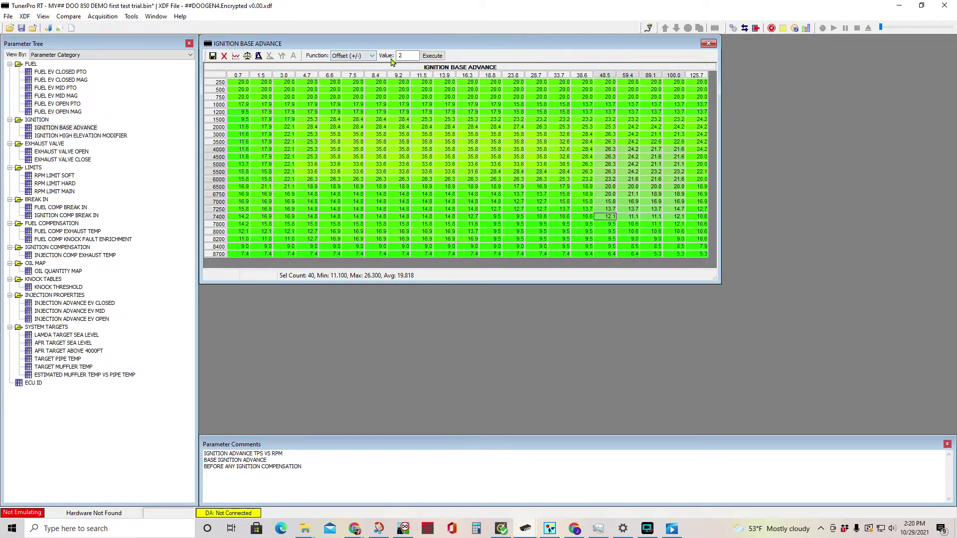
{"action": "left_click", "coordinate": [433, 56]}
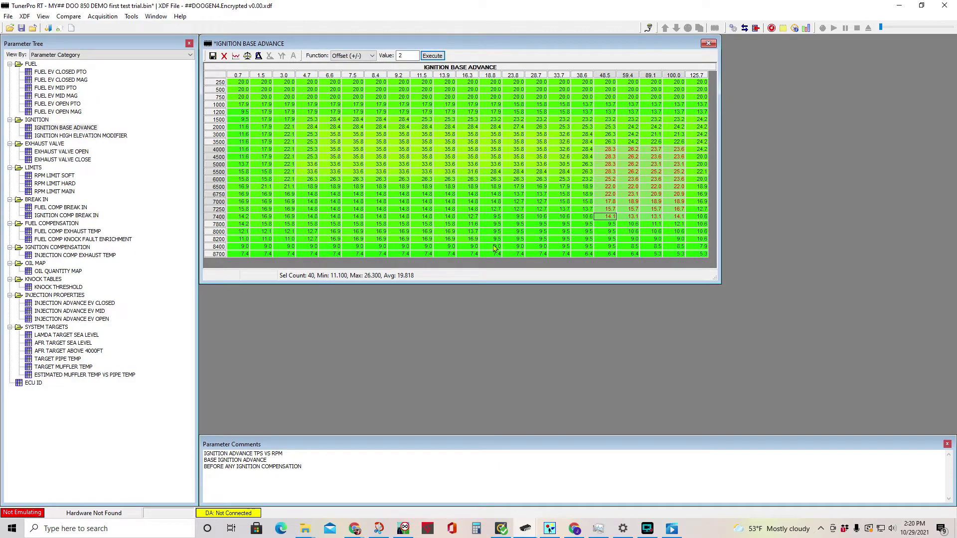
- Offset the 1500 to 5000 RPM cells at 33.7 to 100.0 throttle and the 3500 to 6500 RPM cells at 59.4 to 100.0 by 2
{"action": "left_click_drag", "start_coordinate": [678, 119], "coordinate": [559, 166]}
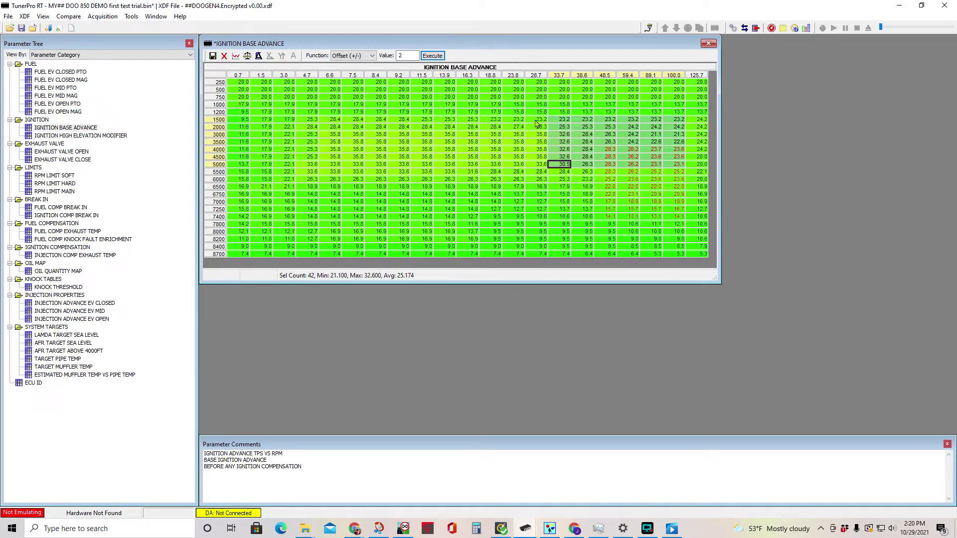
{"action": "left_click", "coordinate": [432, 56]}
{"action": "left_click", "coordinate": [652, 164]}
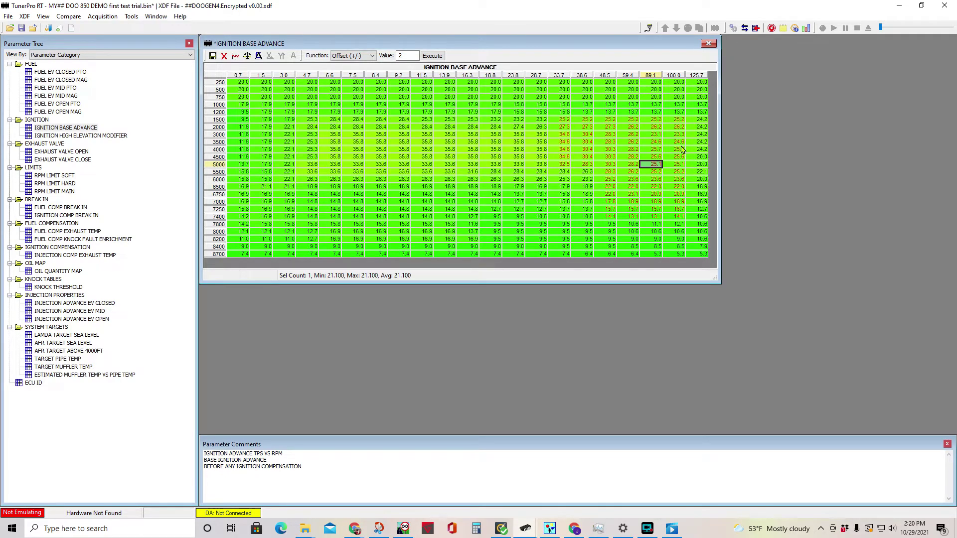
{"action": "left_click_drag", "start_coordinate": [679, 141], "coordinate": [632, 186]}
{"action": "left_click", "coordinate": [436, 56]}
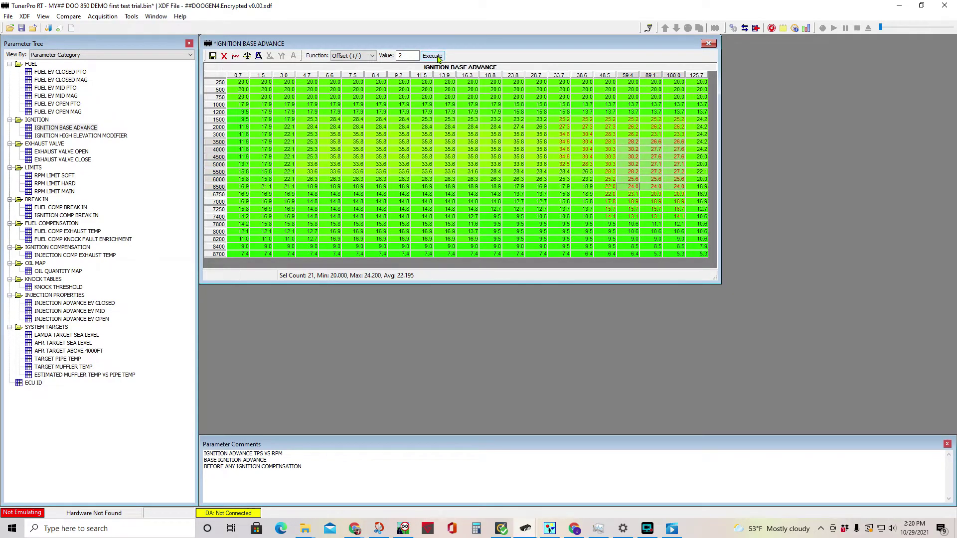
{"action": "left_click", "coordinate": [554, 151]}
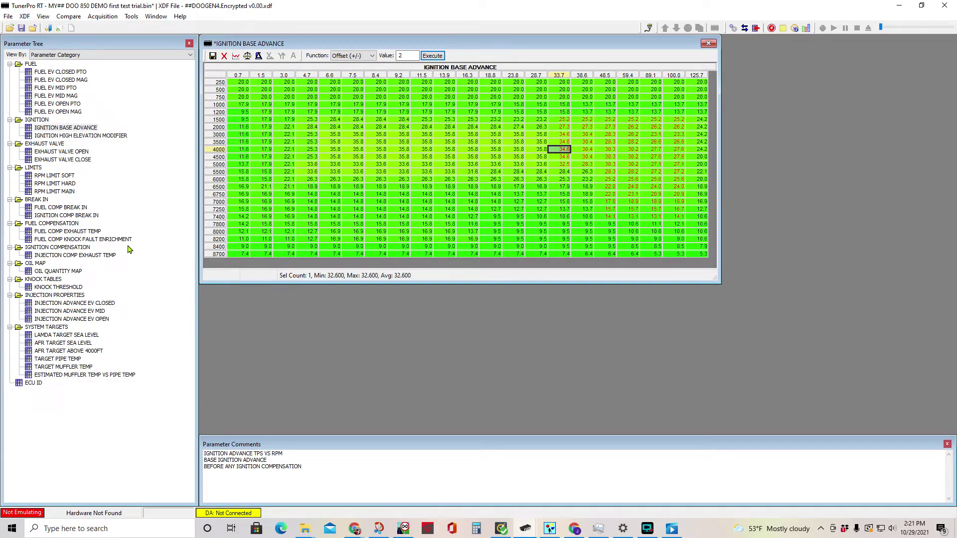
- In FUEL COMP EXHAUST TEMP, fill the 8000 to 8600 RPM cells at 715 with 102.5, and commit this table and IGNITION BASE ADVANCE
{"action": "double_click", "coordinate": [67, 231]}
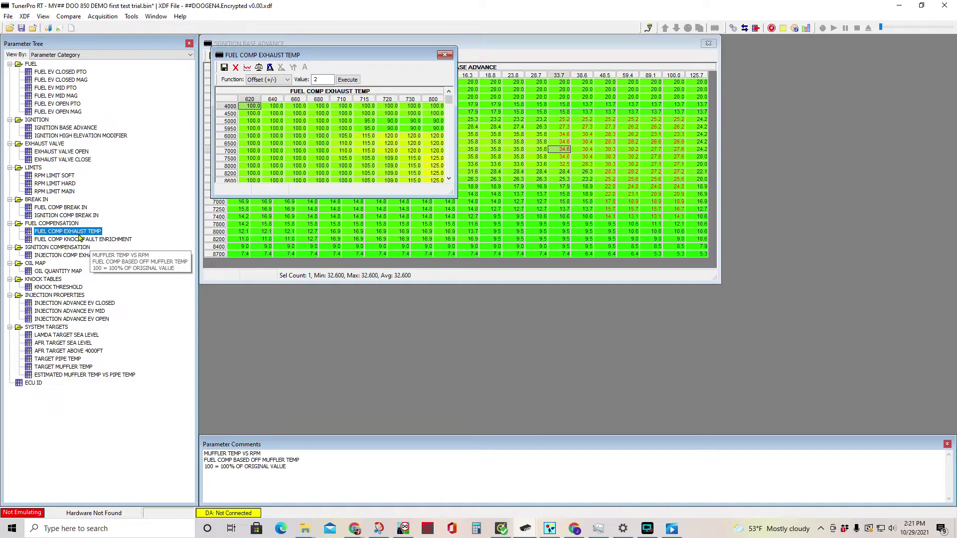
{"action": "left_click", "coordinate": [345, 167]}
{"action": "left_click_drag", "start_coordinate": [348, 174], "coordinate": [347, 181]}
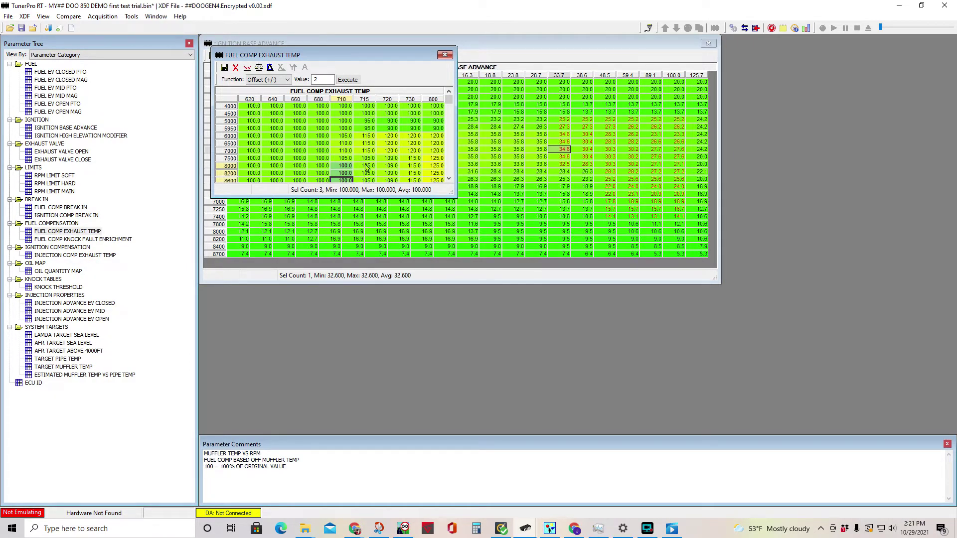
{"action": "left_click_drag", "start_coordinate": [365, 166], "coordinate": [365, 189]}
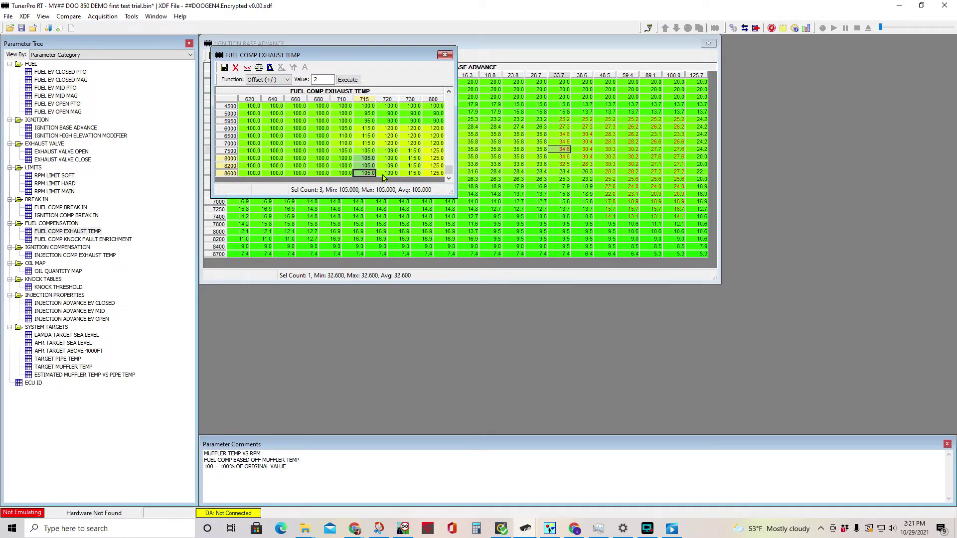
{"action": "left_click", "coordinate": [264, 80]}
{"action": "left_click", "coordinate": [269, 114]}
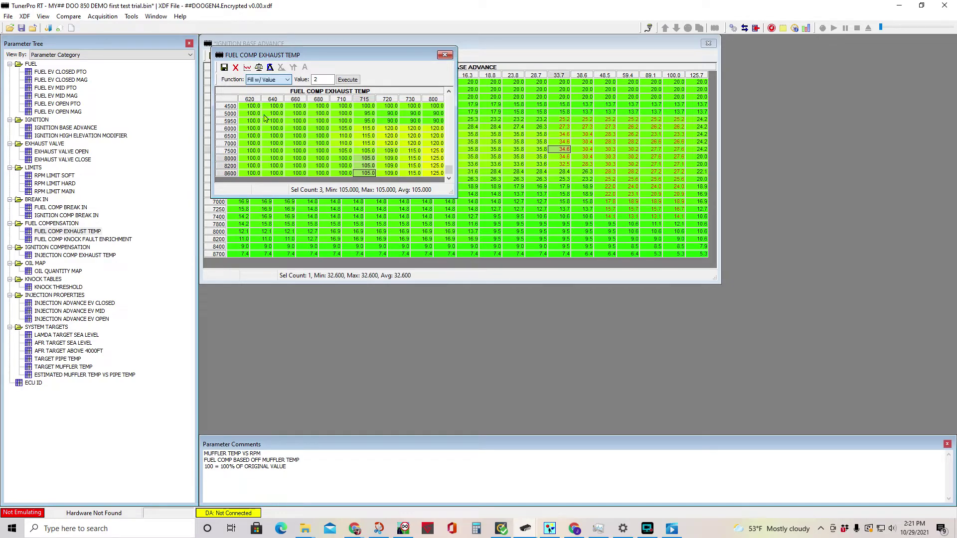
{"action": "double_click", "coordinate": [321, 80]}
{"action": "type", "text": "102.5"}
{"action": "left_click", "coordinate": [353, 80]}
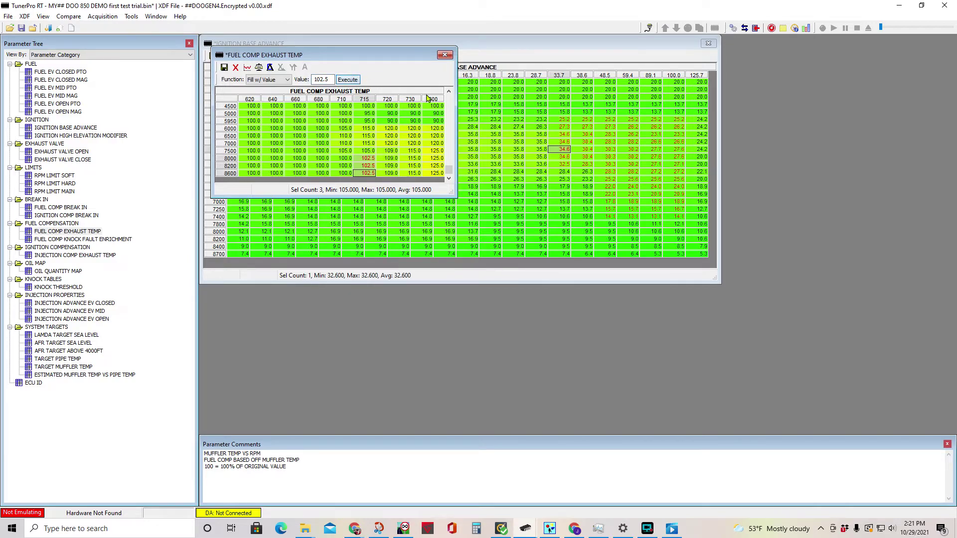
{"action": "left_click", "coordinate": [211, 60]}
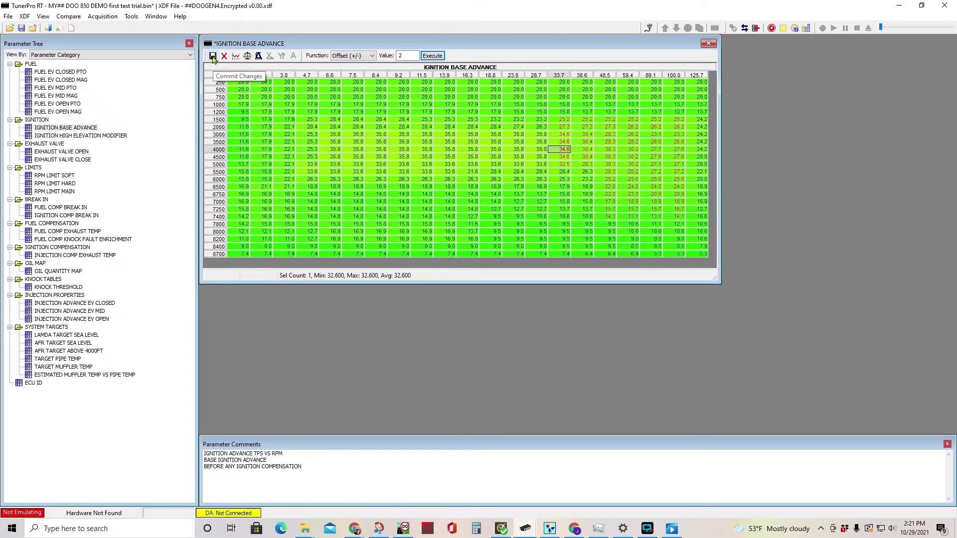
{"action": "left_click", "coordinate": [213, 57]}
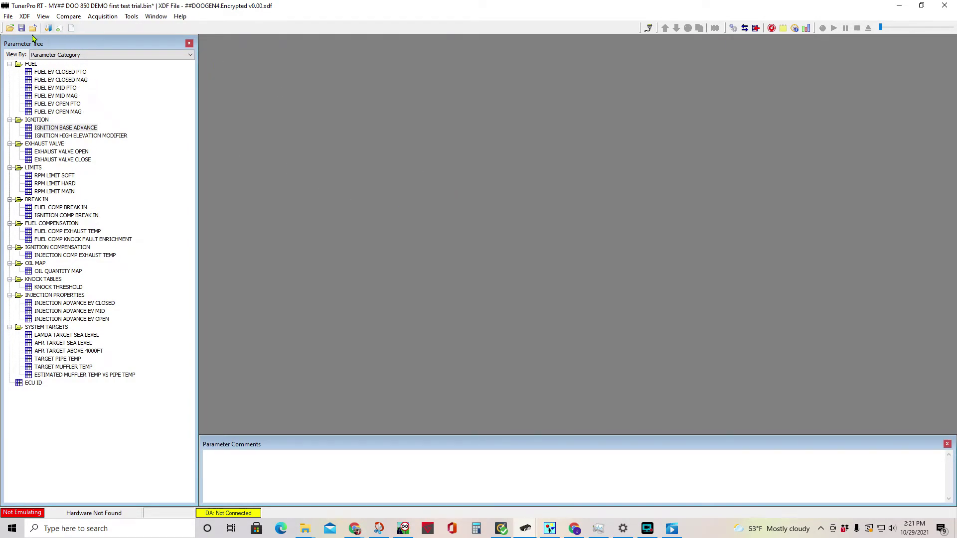
- Save the bin under the new name "MY## DOO 850 DEMO first test trial p2t m5f.bin" in the TL DEMO VIDEO folder
{"action": "left_click", "coordinate": [8, 16]}
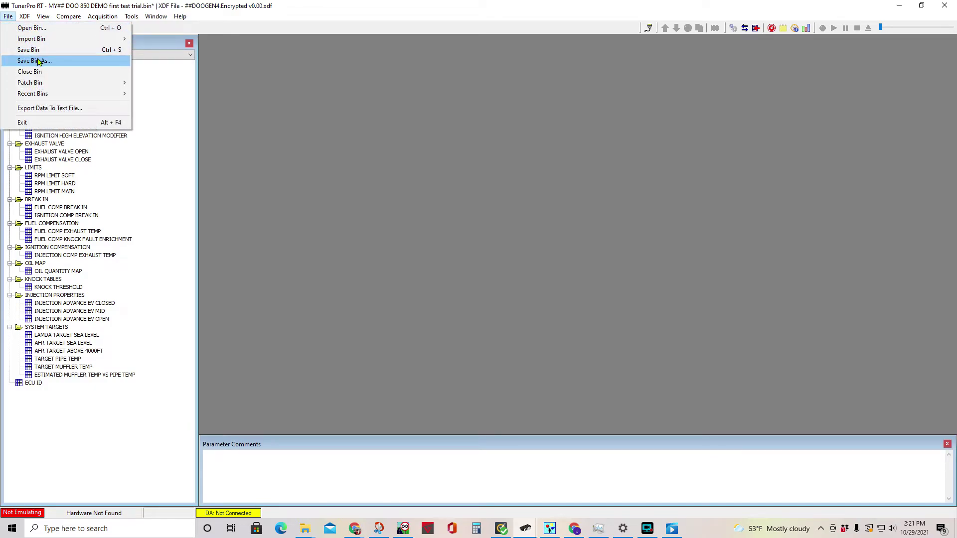
{"action": "left_click", "coordinate": [39, 61]}
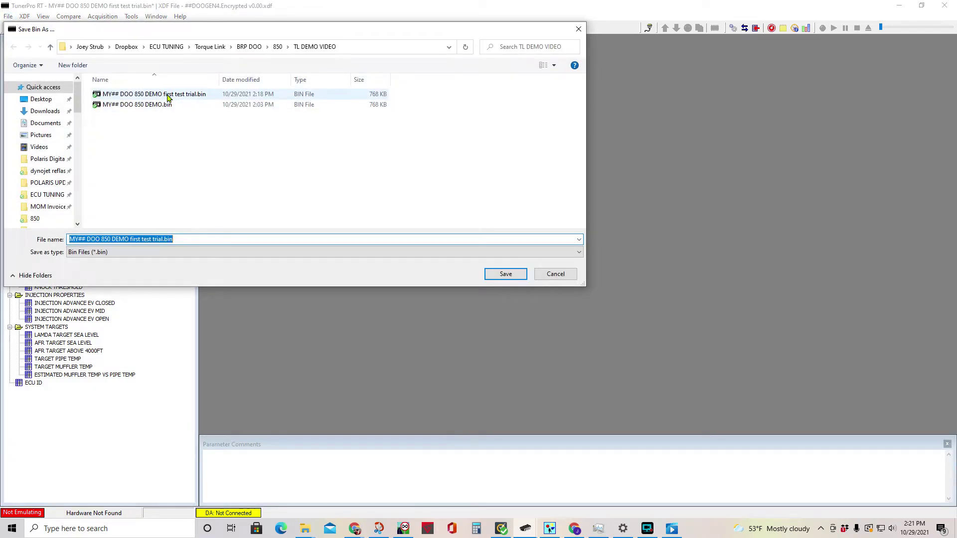
{"action": "left_click", "coordinate": [167, 97]}
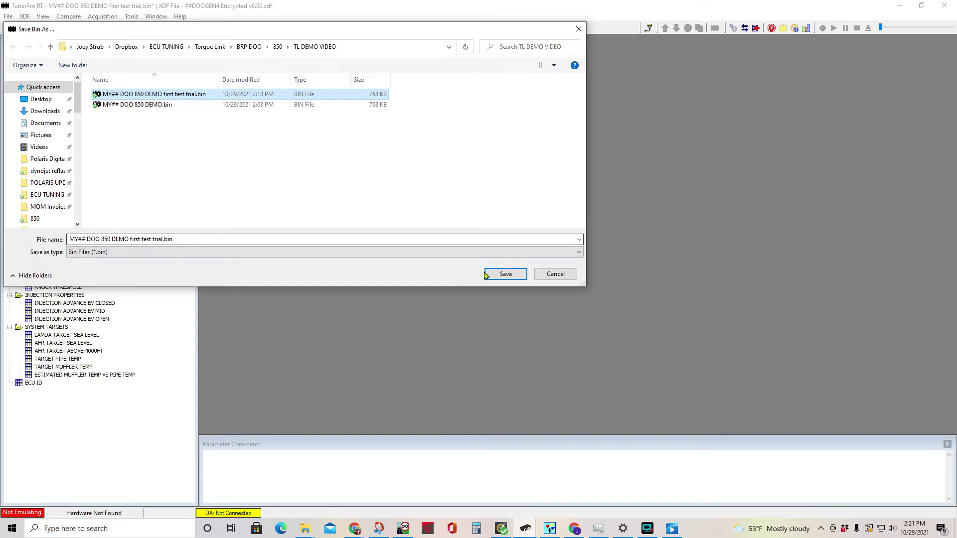
{"action": "left_click", "coordinate": [160, 238]}
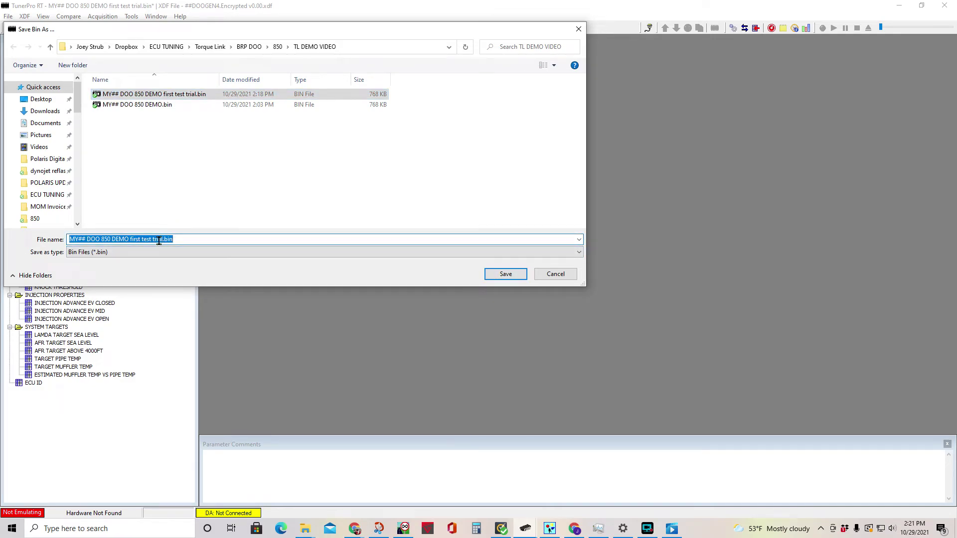
{"action": "left_click", "coordinate": [163, 239]}
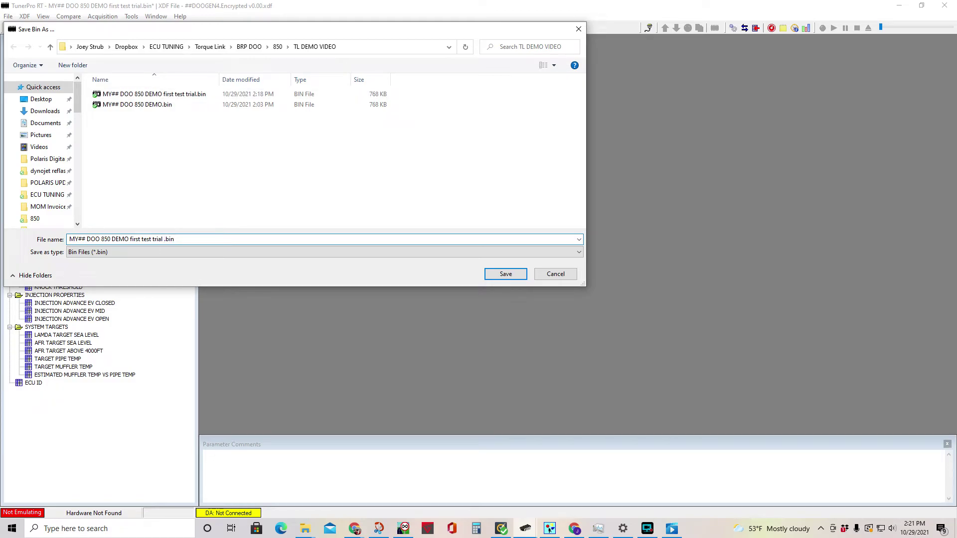
{"action": "type", "text": "p2t m5f"}
{"action": "left_click_drag", "start_coordinate": [375, 33], "coordinate": [588, 67]}
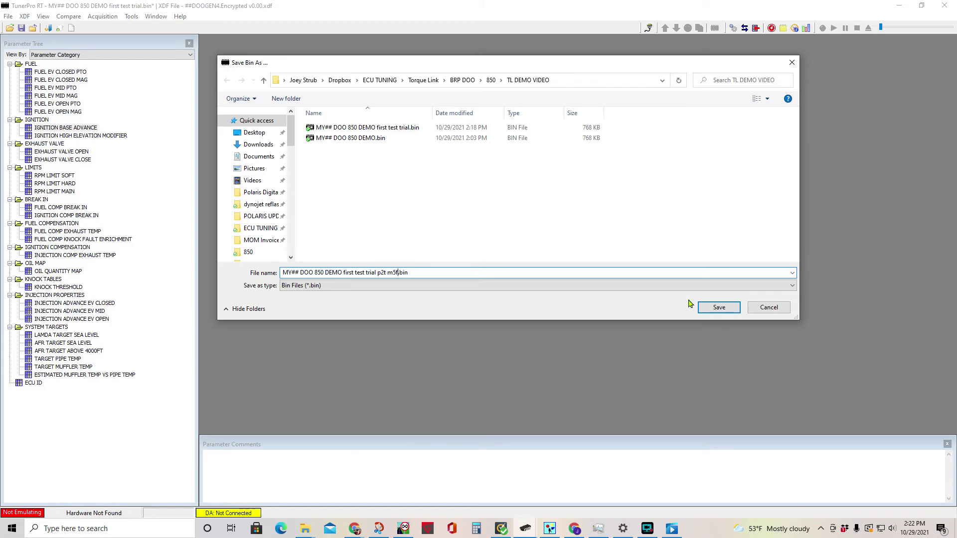
{"action": "left_click", "coordinate": [718, 307]}
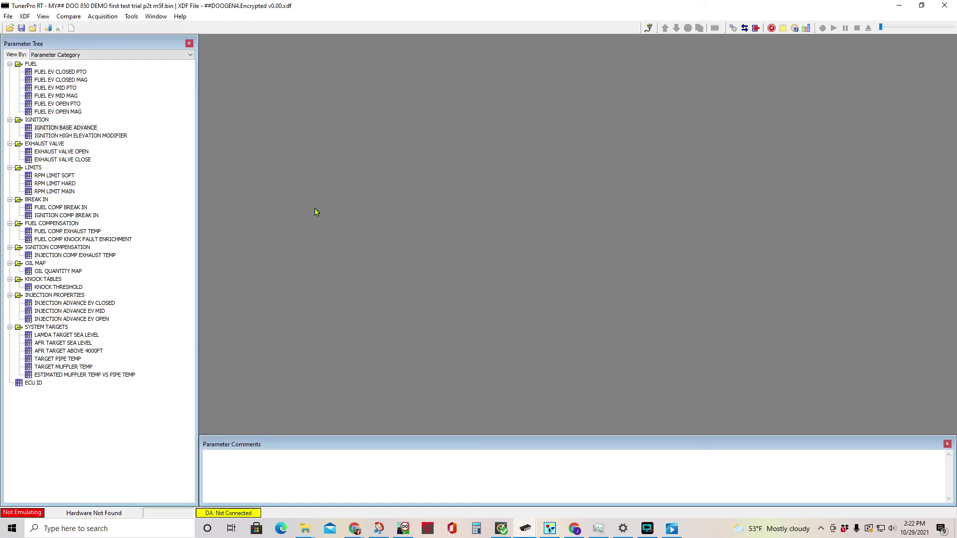